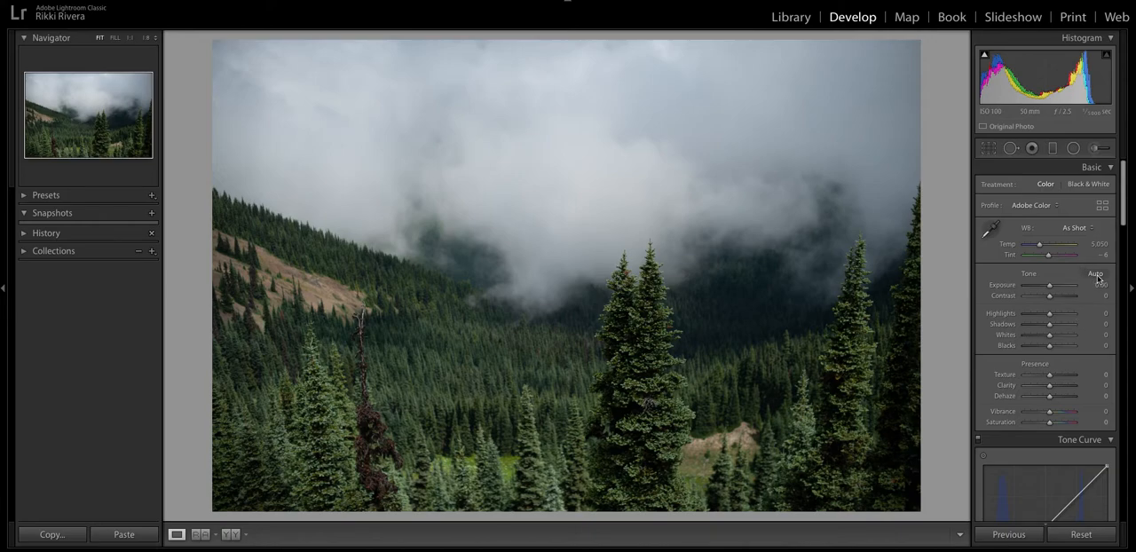
Straighten the photo with a 1.70 degree rotation and apply the crop in the original aspect ratio.
{"action": "left_click", "coordinate": [988, 149]}
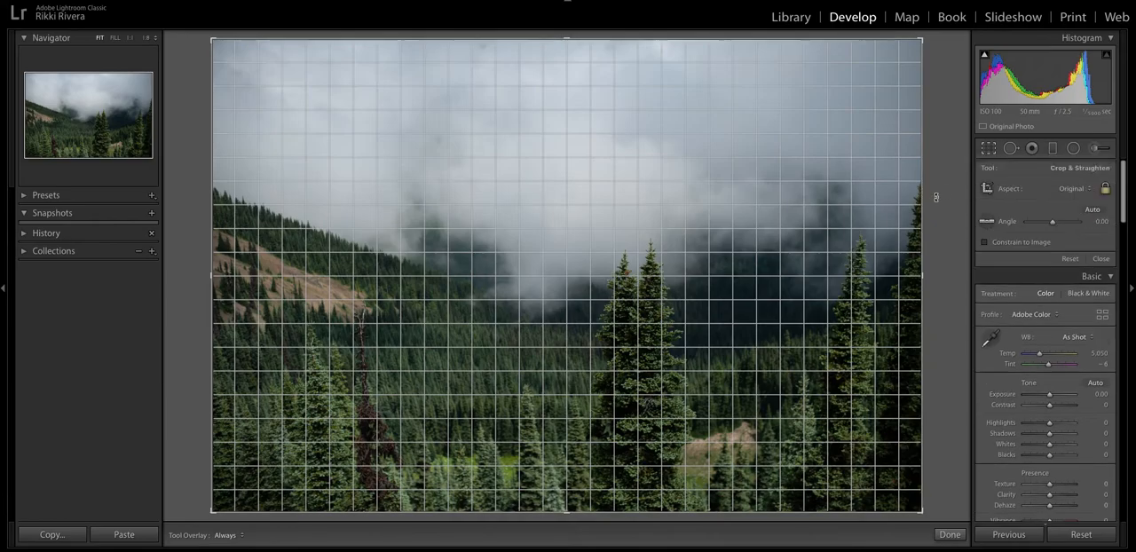
{"action": "left_click_drag", "start_coordinate": [948, 178], "coordinate": [950, 188]}
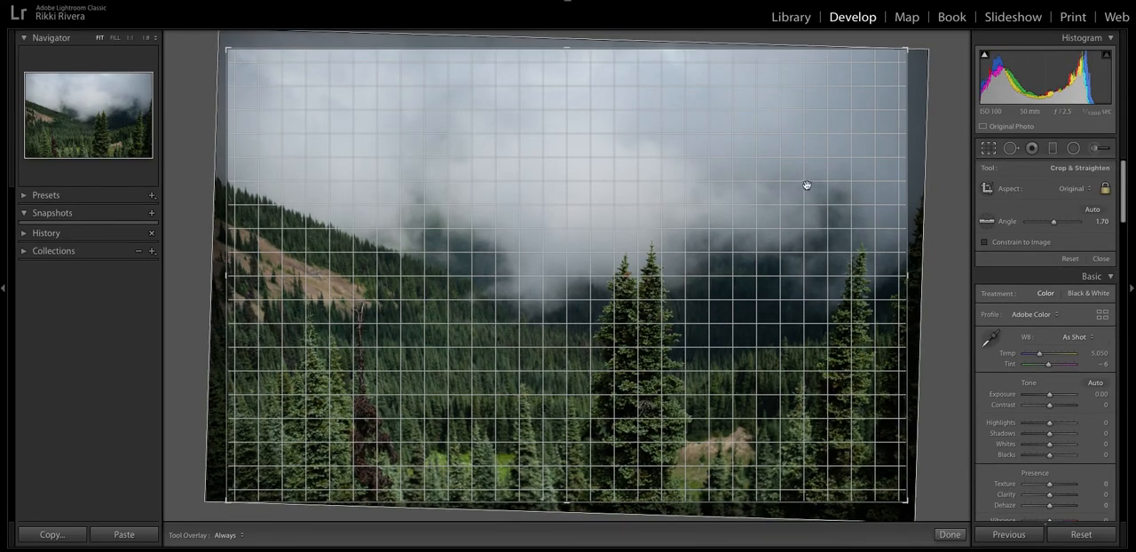
{"action": "key", "text": "Return"}
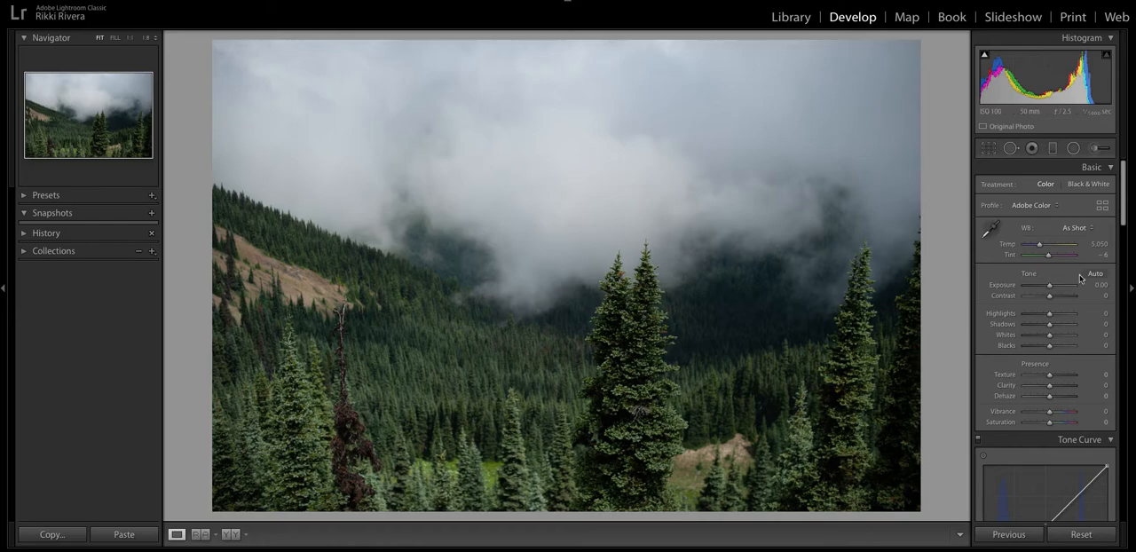
Switch the Tone Curve channel from Blue to RGB.
{"action": "scroll", "coordinate": [1075, 276], "scroll_direction": "down", "scroll_amount": 3}
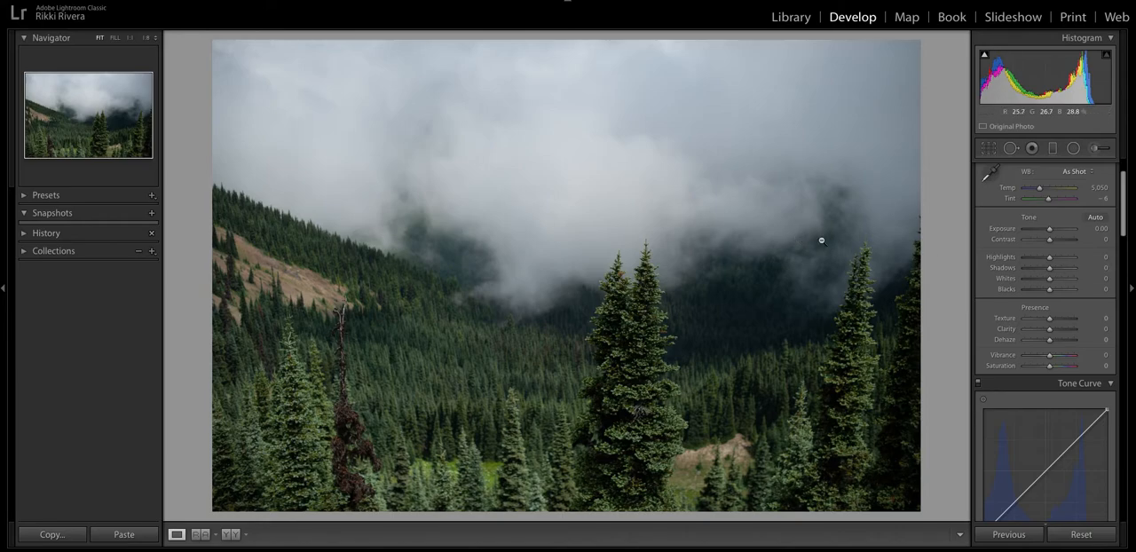
{"action": "scroll", "coordinate": [1019, 243], "scroll_direction": "down", "scroll_amount": 6}
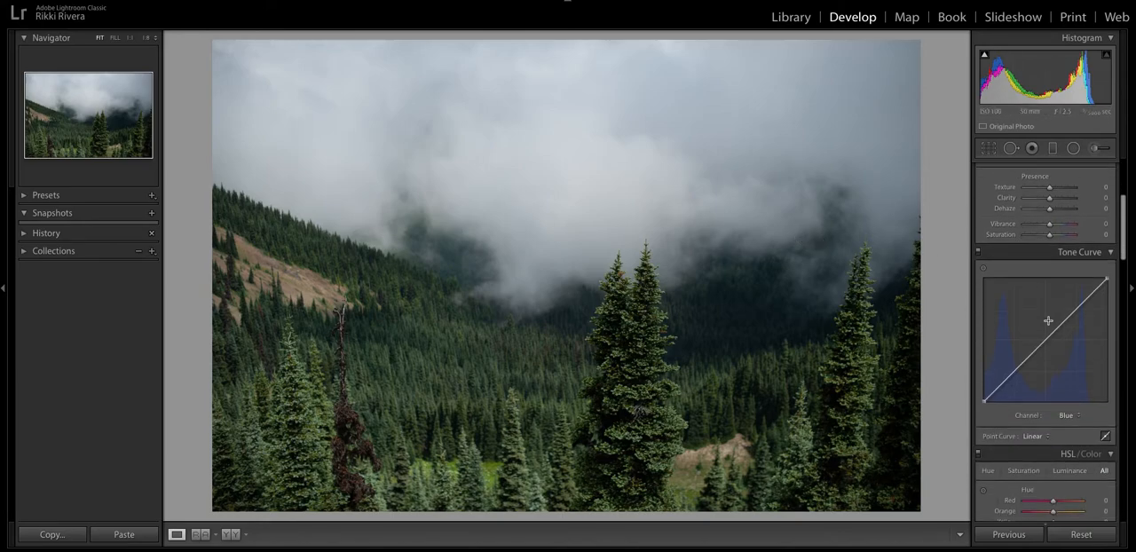
{"action": "left_click", "coordinate": [1070, 416]}
{"action": "left_click", "coordinate": [1065, 389]}
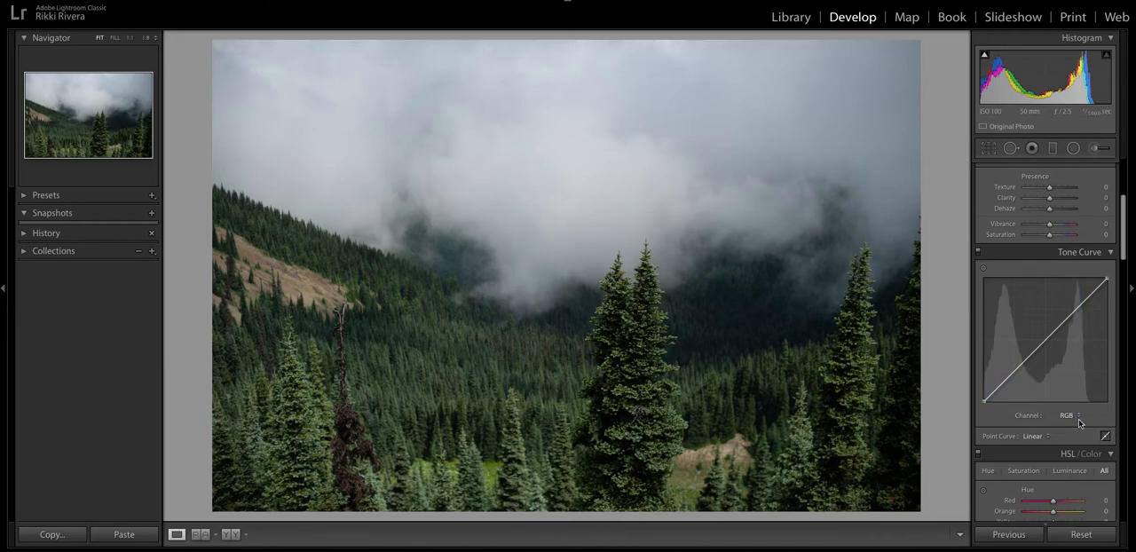
Apply automatic tone adjustments and refine them with Exposure +0.25, Clarity +9 and Vibrance +7.
{"action": "scroll", "coordinate": [1085, 440], "scroll_direction": "down", "scroll_amount": 1}
{"action": "scroll", "coordinate": [1082, 439], "scroll_direction": "up", "scroll_amount": 8}
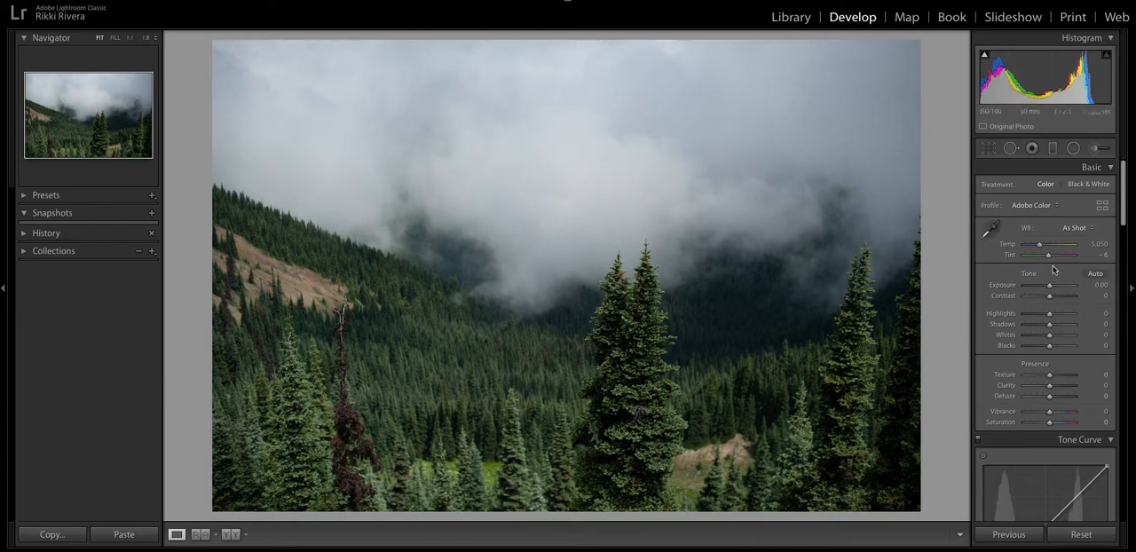
{"action": "left_click", "coordinate": [1097, 275]}
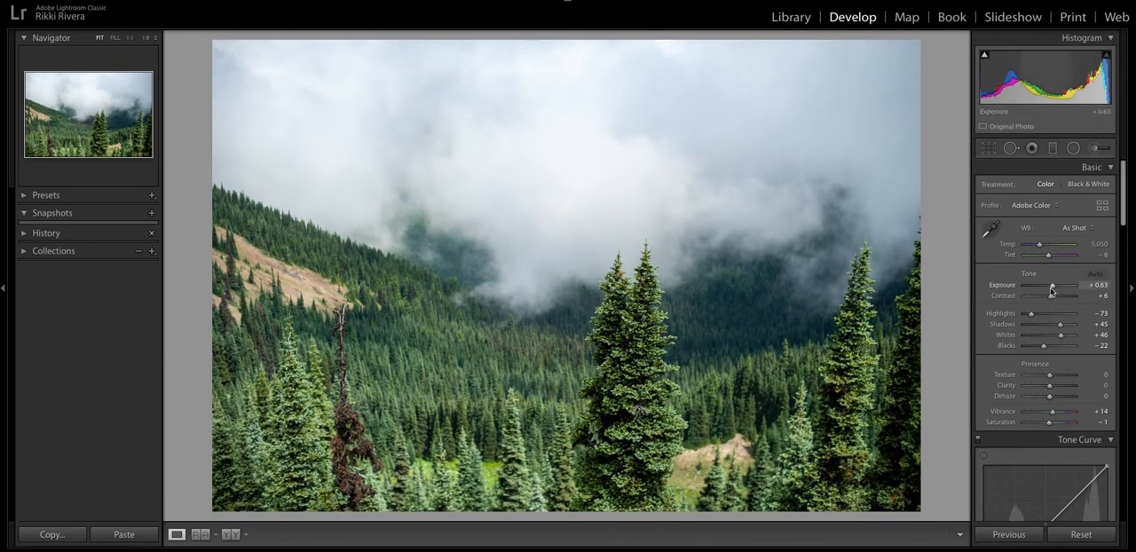
{"action": "left_click_drag", "start_coordinate": [1054, 288], "coordinate": [1052, 287]}
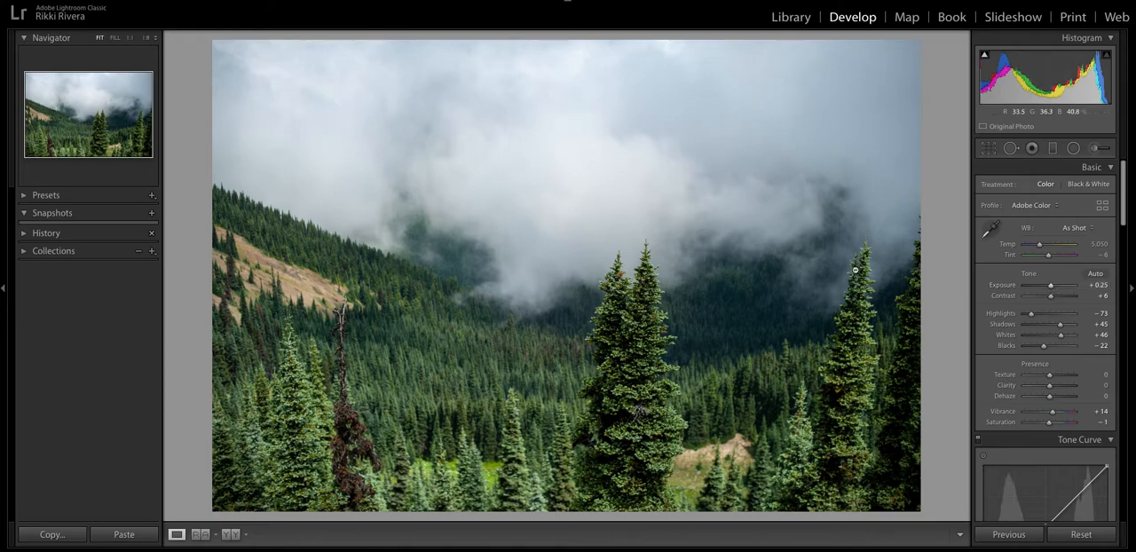
{"action": "scroll", "coordinate": [1049, 360], "scroll_direction": "down", "scroll_amount": 1}
{"action": "left_click_drag", "start_coordinate": [1051, 366], "coordinate": [1052, 393]}
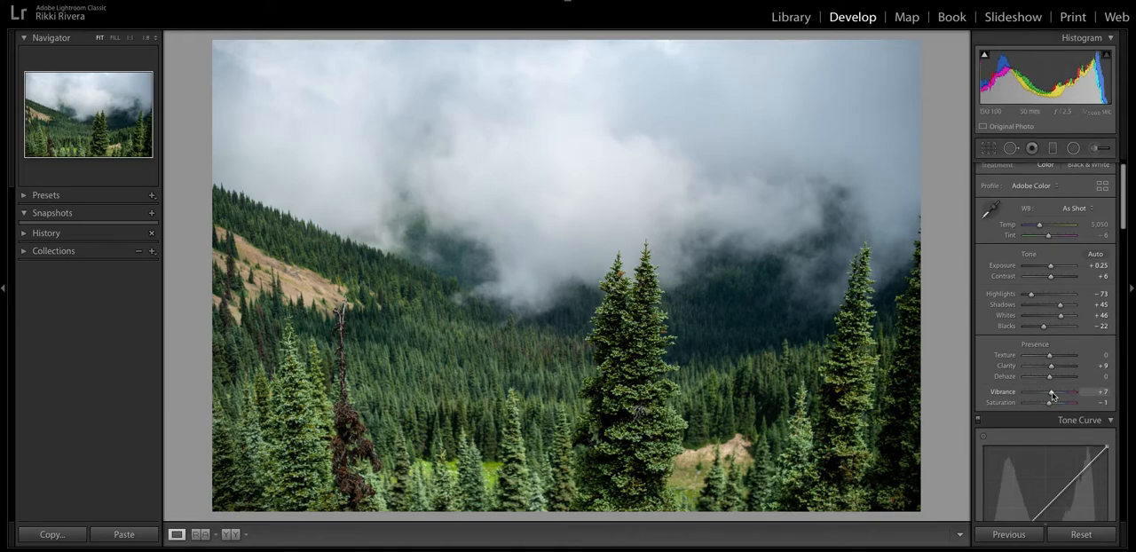
Enable lens profile corrections for the photo.
{"action": "scroll", "coordinate": [1052, 395], "scroll_direction": "down", "scroll_amount": 12}
{"action": "scroll", "coordinate": [1047, 364], "scroll_direction": "down", "scroll_amount": 15}
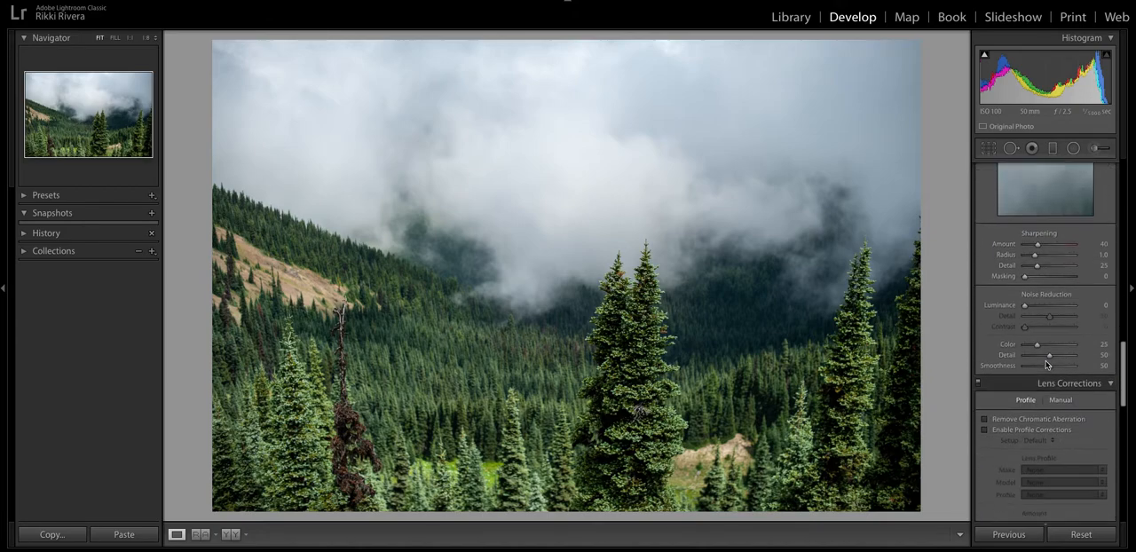
{"action": "scroll", "coordinate": [1047, 364], "scroll_direction": "down", "scroll_amount": 3}
{"action": "left_click", "coordinate": [1006, 318]}
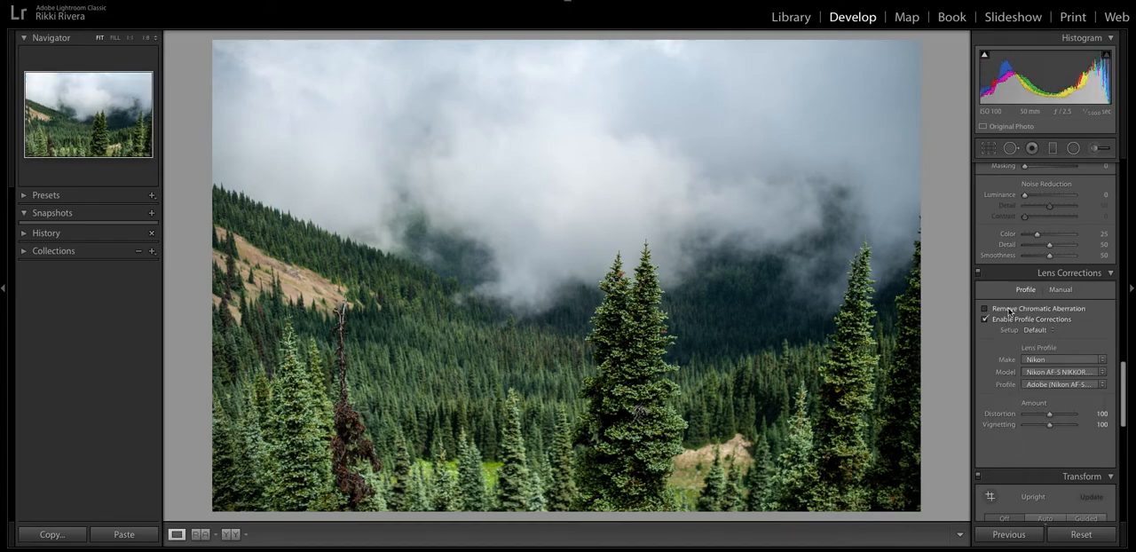
Set the calibration's Shadows Tint to +40, keeping the process on Version 5 (Current).
{"action": "scroll", "coordinate": [1035, 337], "scroll_direction": "down", "scroll_amount": 3}
{"action": "scroll", "coordinate": [1035, 338], "scroll_direction": "down", "scroll_amount": 5}
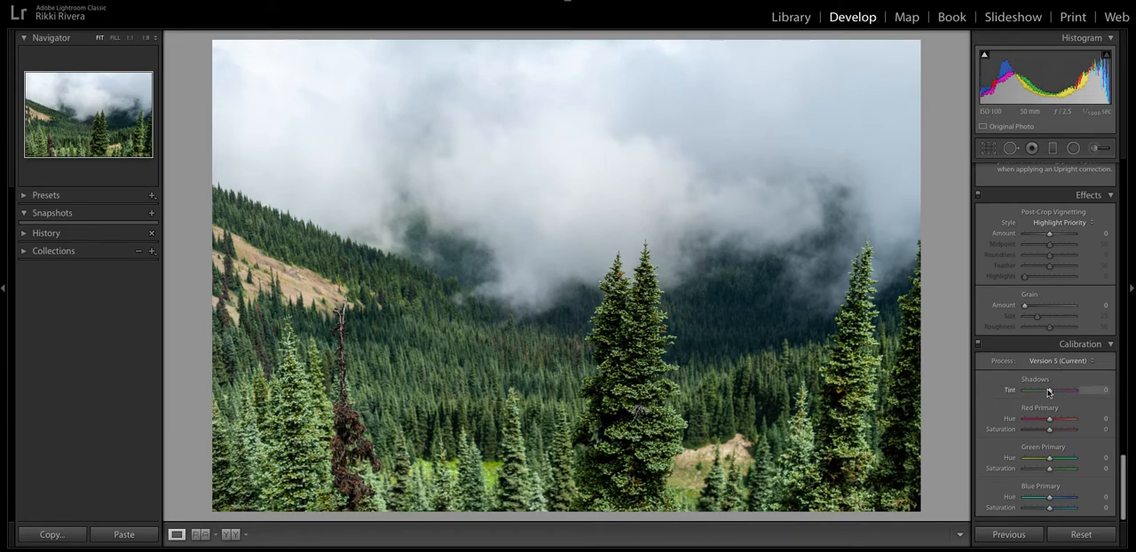
{"action": "left_click_drag", "start_coordinate": [1050, 392], "coordinate": [1052, 393]}
{"action": "left_click", "coordinate": [1054, 363]}
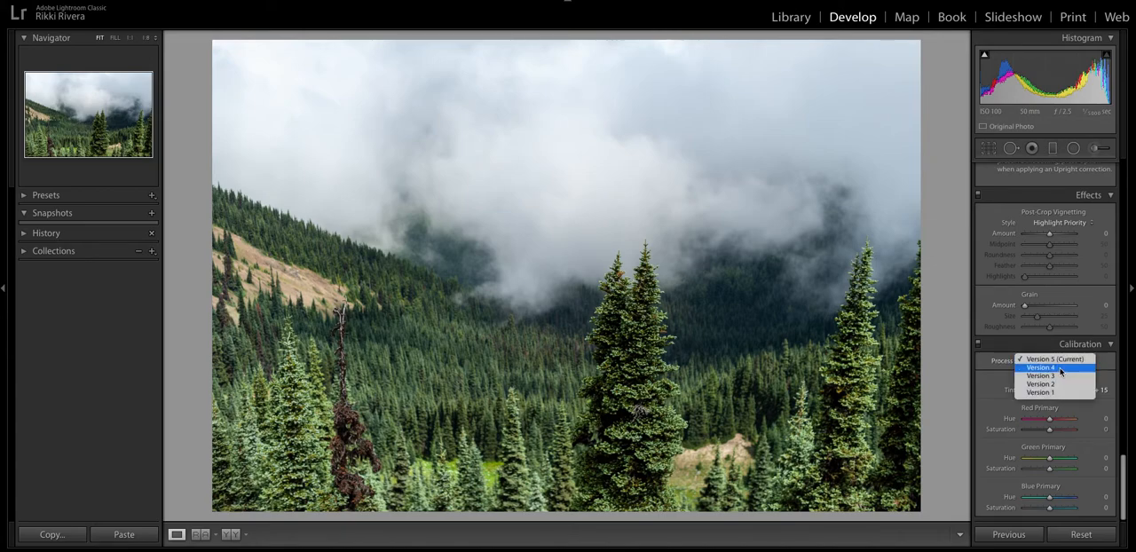
{"action": "left_click", "coordinate": [1056, 359]}
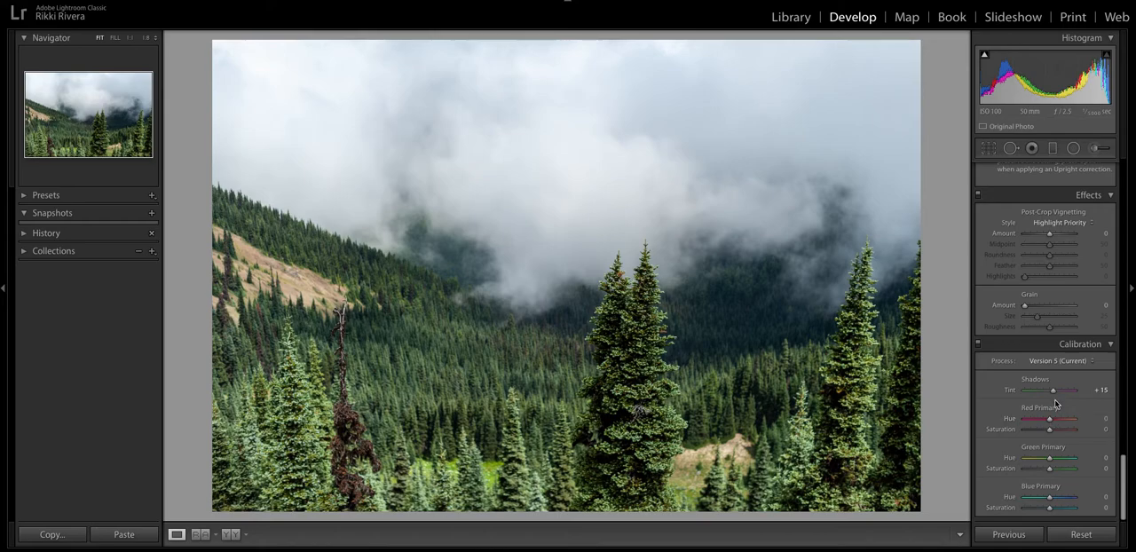
{"action": "left_click_drag", "start_coordinate": [1055, 393], "coordinate": [1057, 394]}
Calibrate the primaries: red Hue +44 and Saturation -7, green Hue +36 and Saturation -8, blue Hue -28 with slightly reduced Saturation.
{"action": "left_click_drag", "start_coordinate": [1050, 420], "coordinate": [1062, 423]}
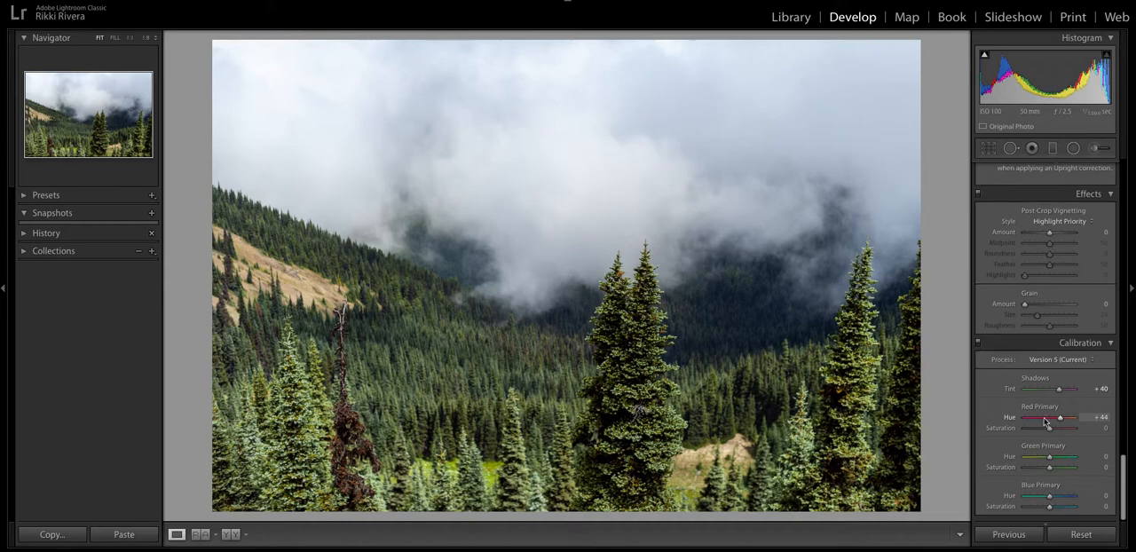
{"action": "left_click_drag", "start_coordinate": [1051, 431], "coordinate": [1044, 500]}
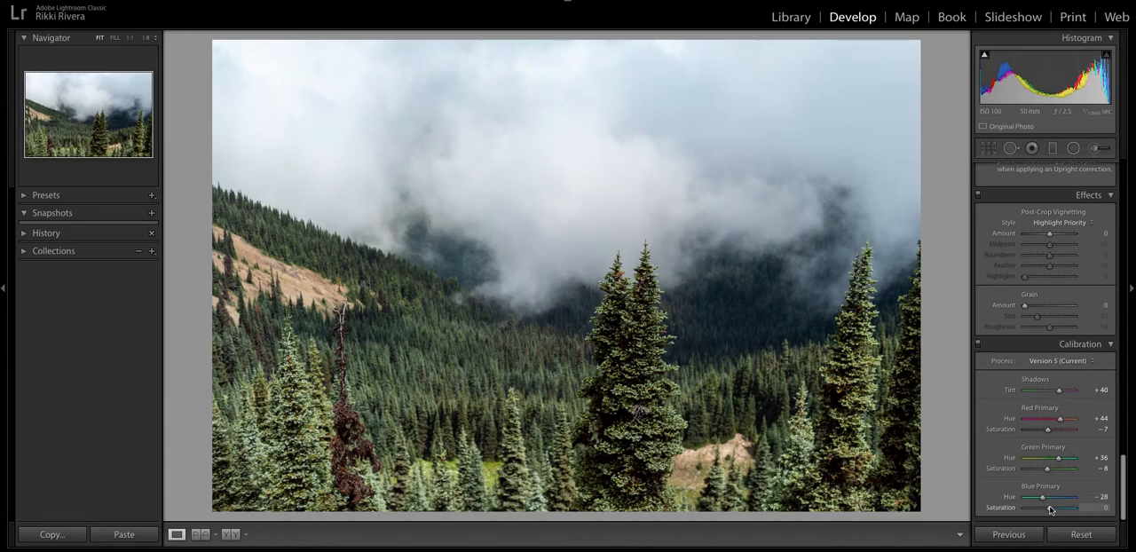
{"action": "left_click_drag", "start_coordinate": [1050, 509], "coordinate": [1048, 510]}
Shape the parametric tone curve by region with Highlights -37, Lights +45, Darks -10 and Shadows +33.
{"action": "scroll", "coordinate": [1065, 449], "scroll_direction": "up", "scroll_amount": 5}
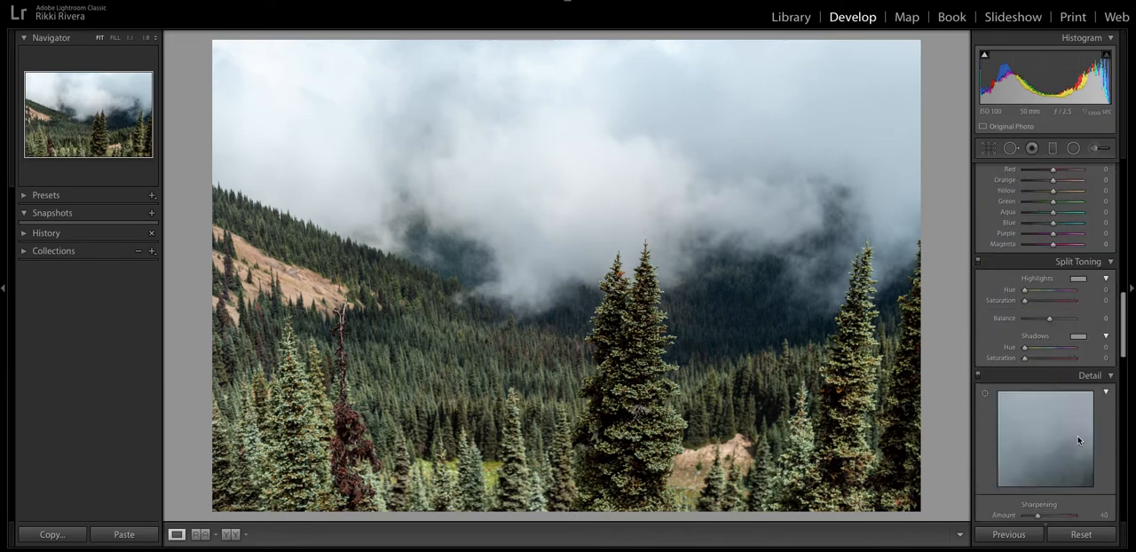
{"action": "scroll", "coordinate": [1078, 435], "scroll_direction": "up", "scroll_amount": 6}
{"action": "scroll", "coordinate": [1051, 342], "scroll_direction": "up", "scroll_amount": 2}
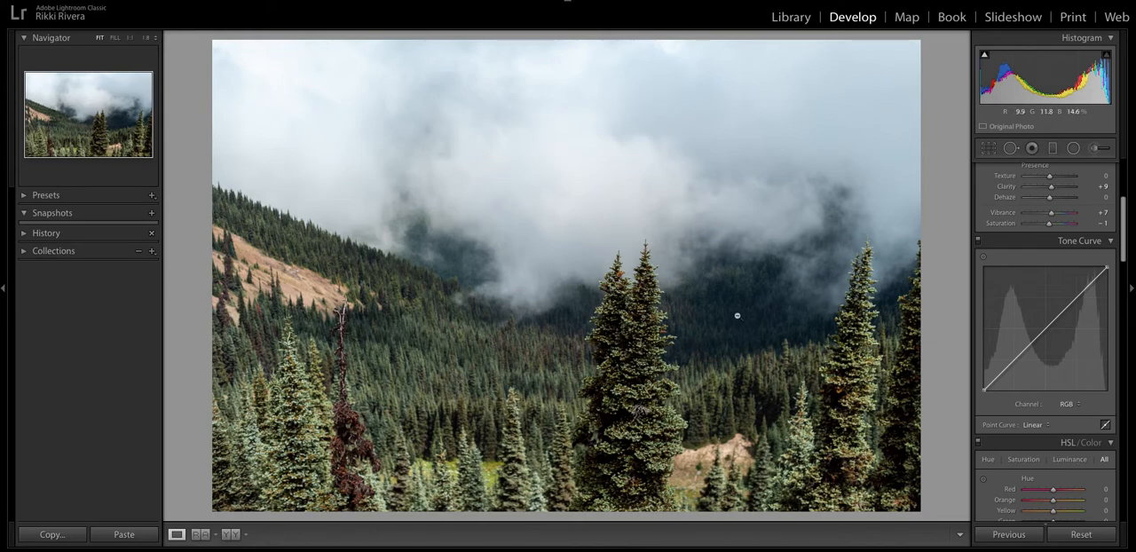
{"action": "scroll", "coordinate": [1030, 229], "scroll_direction": "down", "scroll_amount": 1}
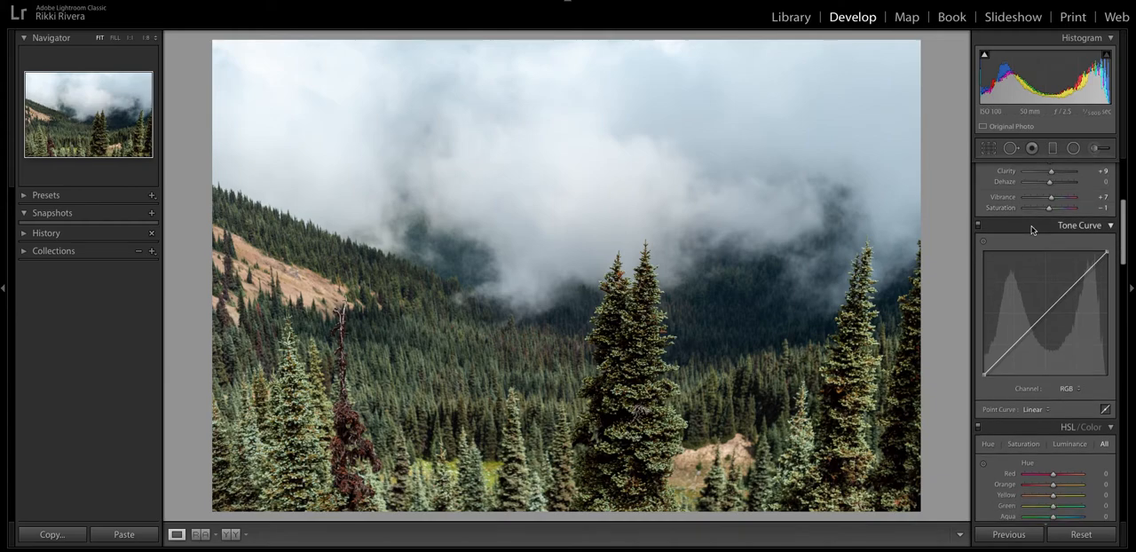
{"action": "scroll", "coordinate": [1073, 359], "scroll_direction": "down", "scroll_amount": 1}
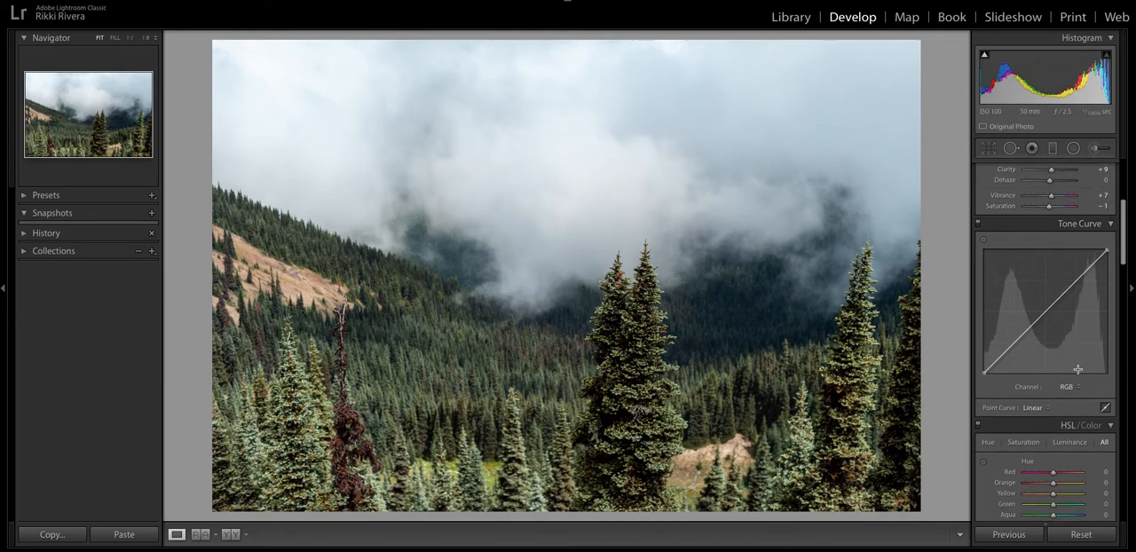
{"action": "left_click", "coordinate": [1106, 409]}
{"action": "scroll", "coordinate": [1056, 391], "scroll_direction": "down", "scroll_amount": 1}
{"action": "left_click_drag", "start_coordinate": [1052, 392], "coordinate": [1055, 383]}
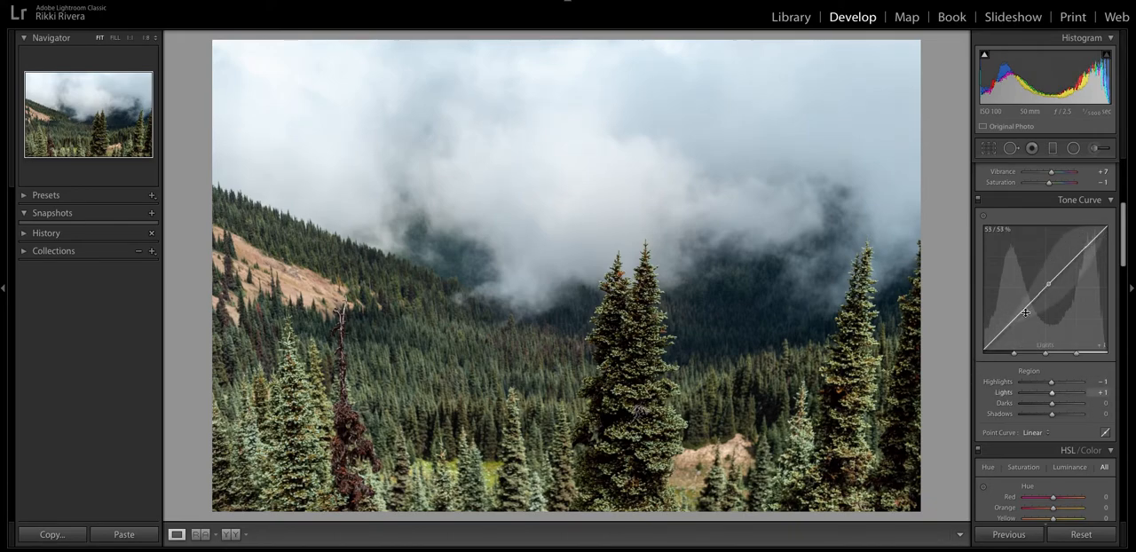
{"action": "mouse_move", "coordinate": [1053, 383]}
{"action": "left_mouse_down"}
{"action": "mouse_move", "coordinate": [1045, 406]}
{"action": "mouse_move", "coordinate": [1067, 394]}
{"action": "left_mouse_up"}
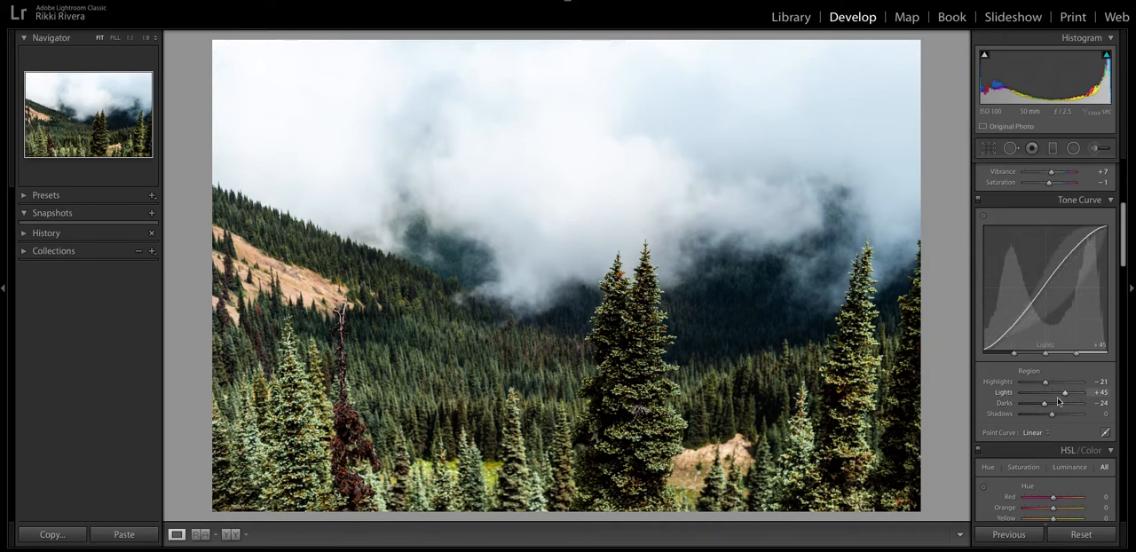
{"action": "left_click_drag", "start_coordinate": [1053, 414], "coordinate": [1063, 416]}
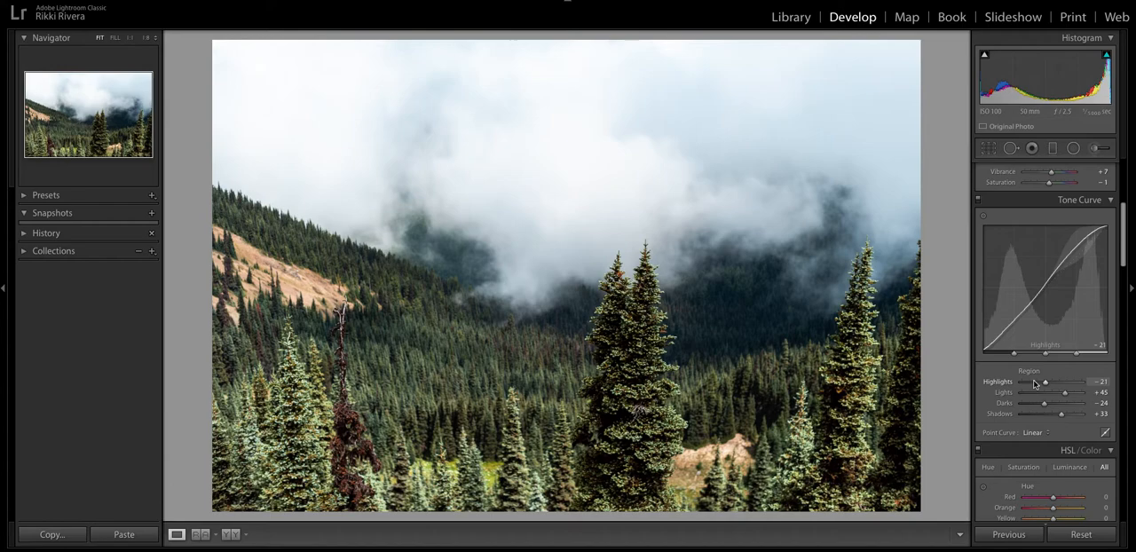
{"action": "left_click_drag", "start_coordinate": [1051, 384], "coordinate": [1048, 404]}
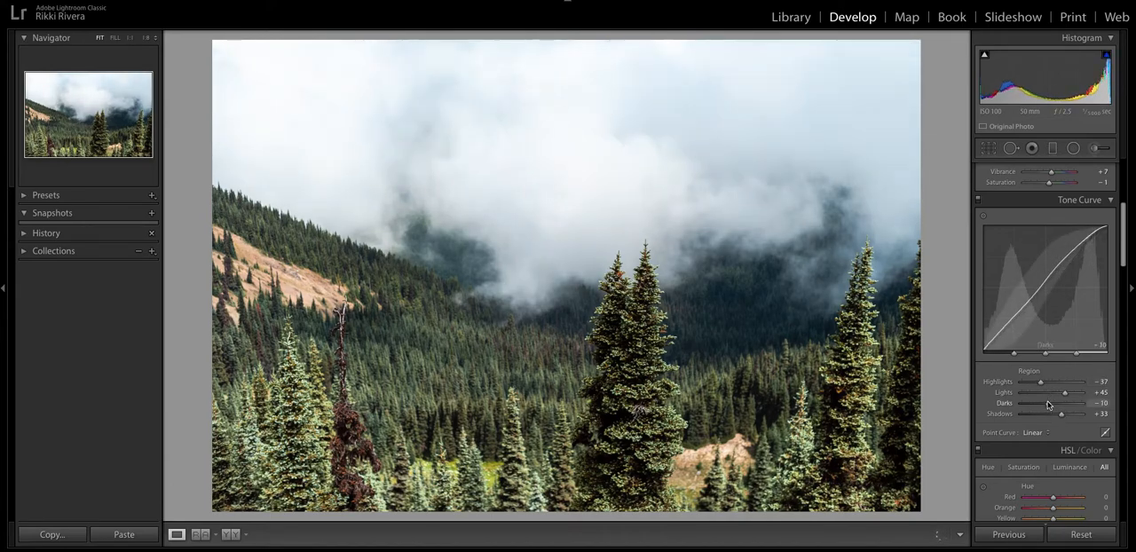
Shape the RGB point curve into an S-curve with a shadow point at about 28.2 / 25.1 % and a lifted black point.
{"action": "left_click", "coordinate": [1106, 434]}
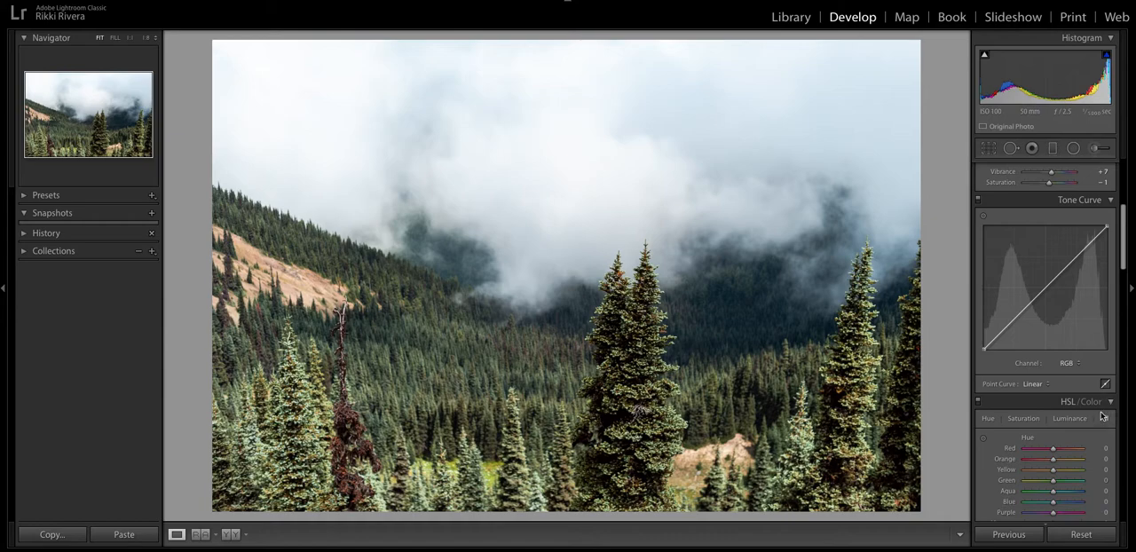
{"action": "left_click_drag", "start_coordinate": [1072, 260], "coordinate": [1071, 255]}
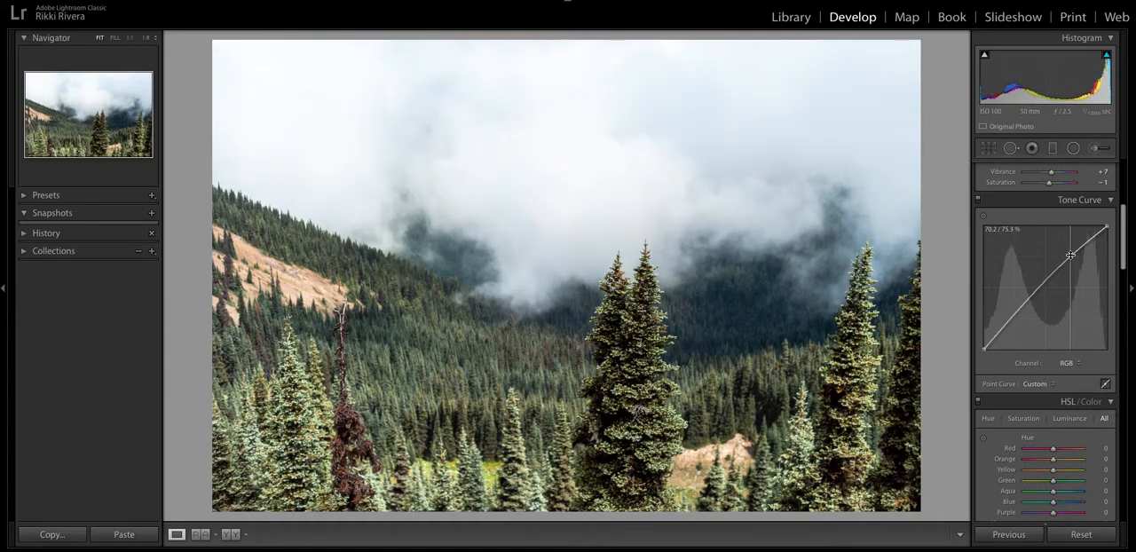
{"action": "left_click_drag", "start_coordinate": [1019, 314], "coordinate": [1018, 318]}
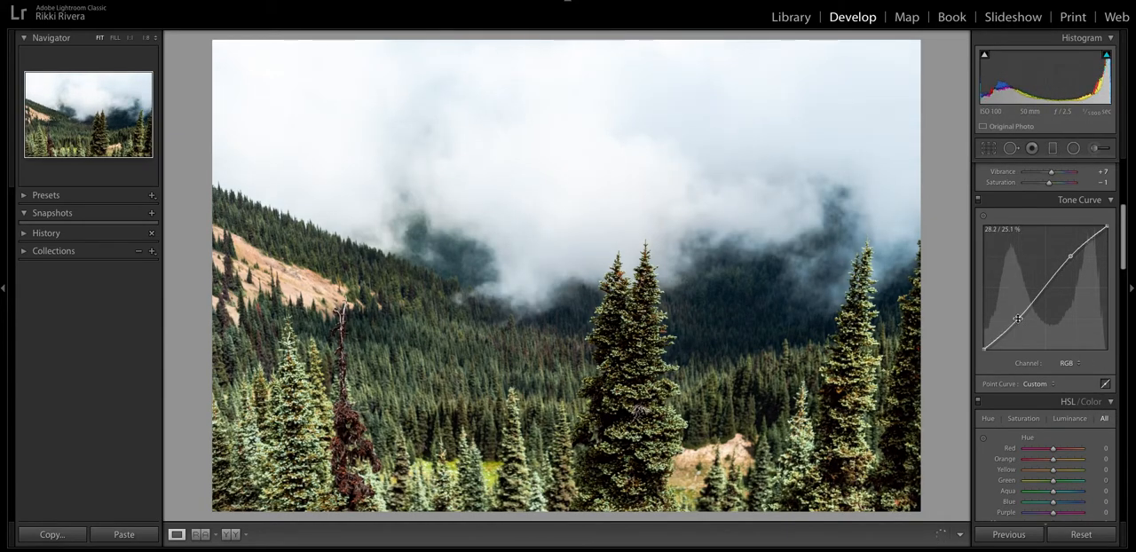
{"action": "mouse_move", "coordinate": [985, 348]}
{"action": "left_mouse_down"}
{"action": "mouse_move", "coordinate": [985, 319]}
{"action": "mouse_move", "coordinate": [984, 347]}
{"action": "left_mouse_up"}
{"action": "key", "text": "ctrl+z"}
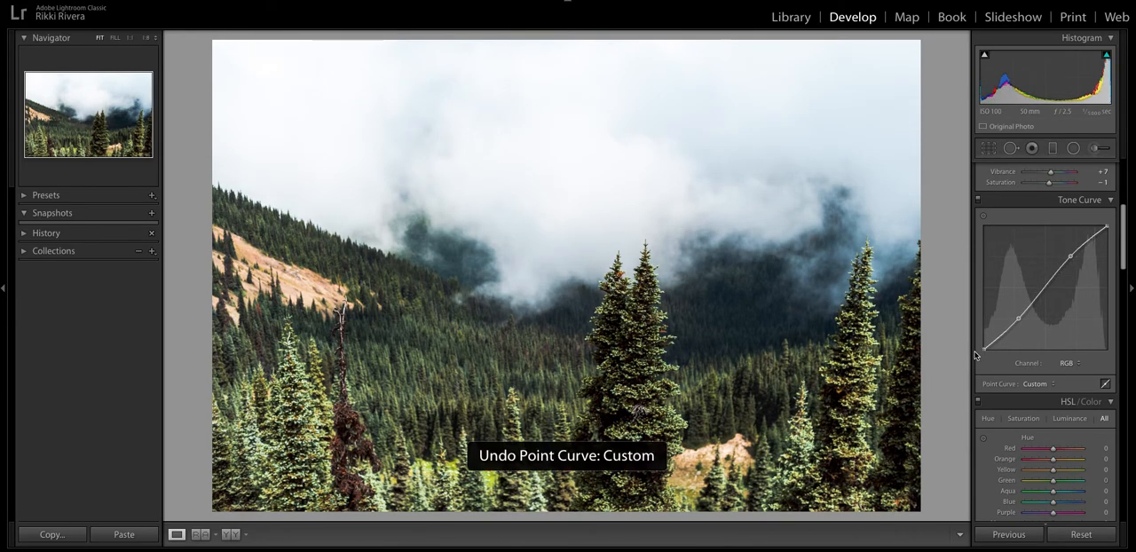
{"action": "left_click_drag", "start_coordinate": [984, 349], "coordinate": [985, 340]}
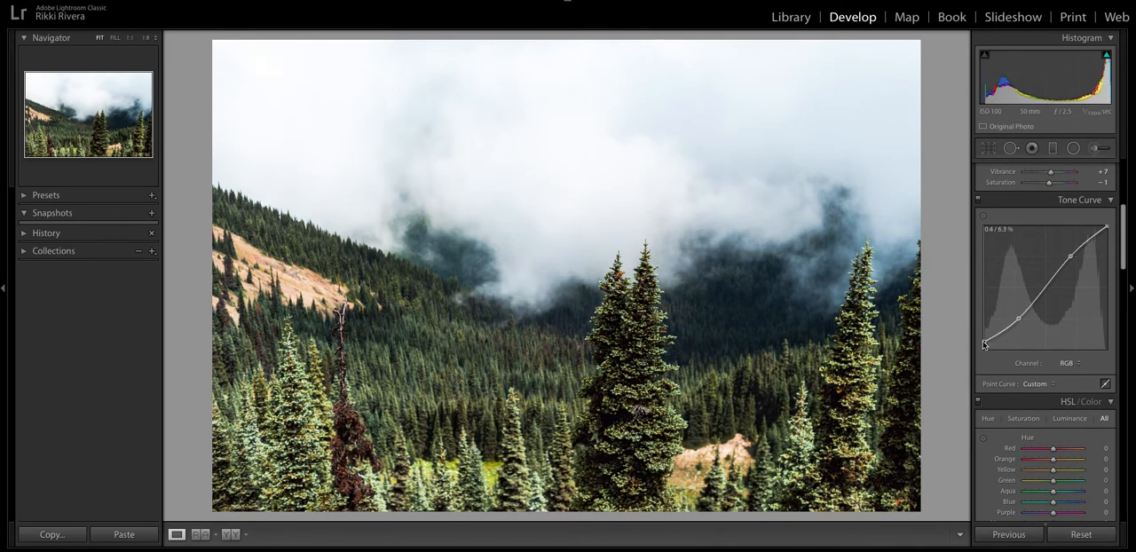
{"action": "left_click_drag", "start_coordinate": [1072, 258], "coordinate": [1073, 257]}
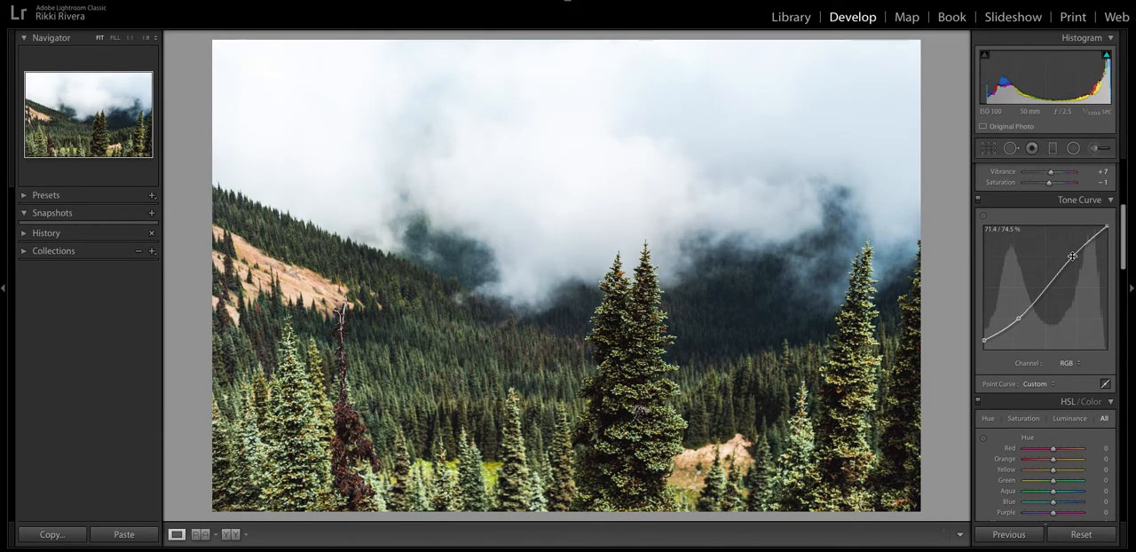
Shape the Red channel's point curve into a gentle S-curve, with the highlight point at about 72.5 / 75.3 % and slightly lowered shadows.
{"action": "left_click", "coordinate": [1069, 364]}
{"action": "left_click", "coordinate": [1072, 371]}
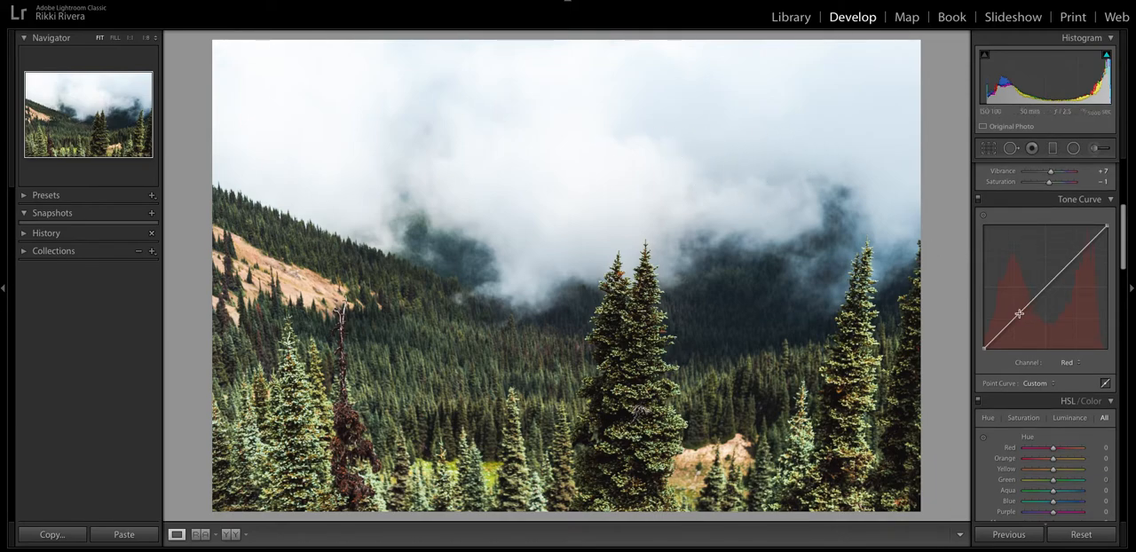
{"action": "left_click_drag", "start_coordinate": [1019, 315], "coordinate": [1016, 309]}
{"action": "left_click_drag", "start_coordinate": [1076, 255], "coordinate": [1076, 264]}
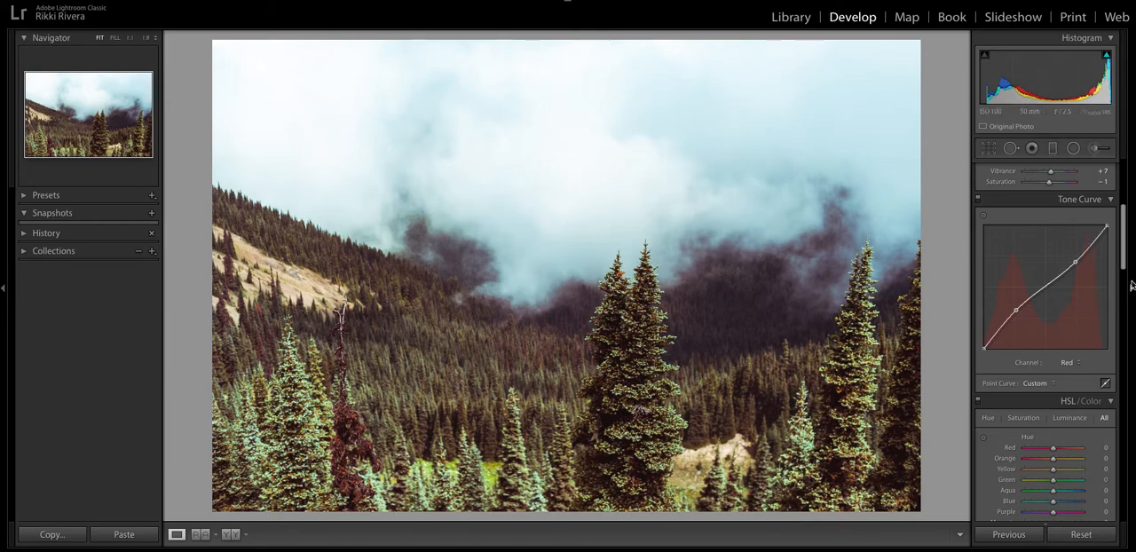
{"action": "left_click_drag", "start_coordinate": [1074, 262], "coordinate": [1074, 256]}
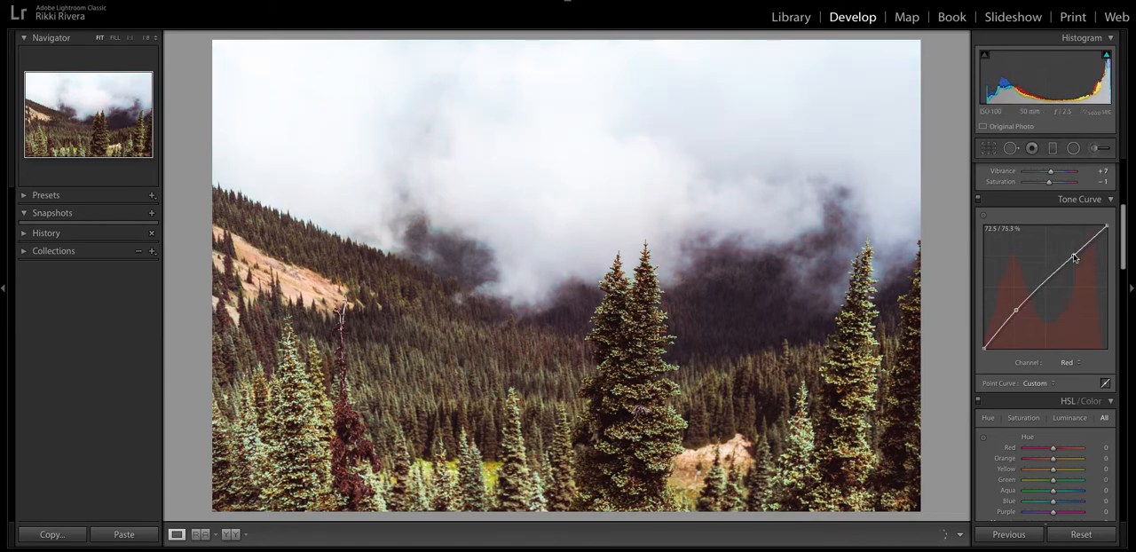
{"action": "left_click_drag", "start_coordinate": [1011, 318], "coordinate": [1021, 317]}
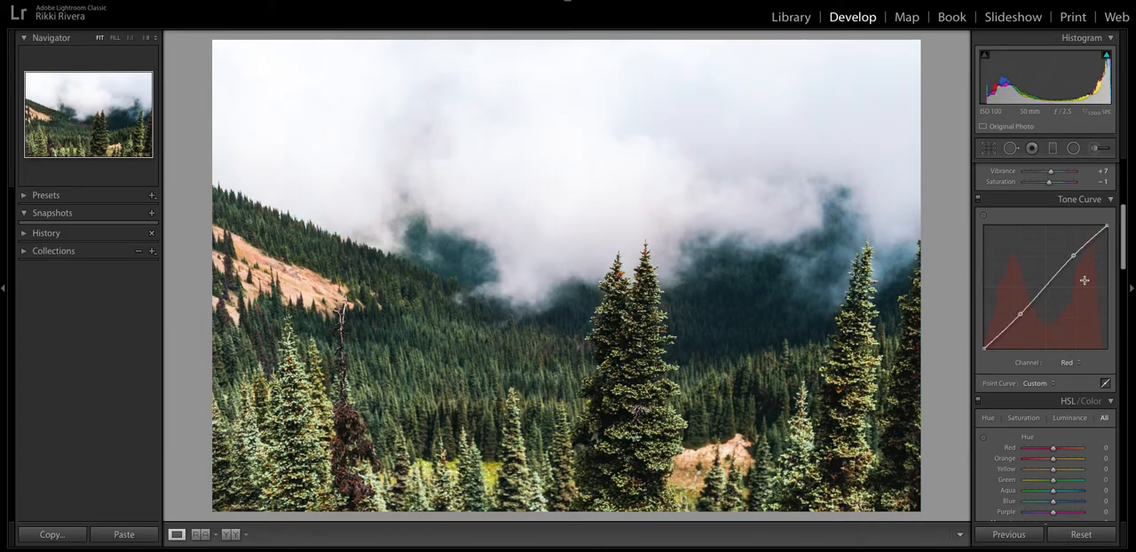
Strengthen the Red channel's S-curve by raising its highlight point and slightly adjusting its shadow point.
{"action": "left_click_drag", "start_coordinate": [1075, 256], "coordinate": [1071, 254]}
{"action": "left_click_drag", "start_coordinate": [1021, 315], "coordinate": [1021, 315]}
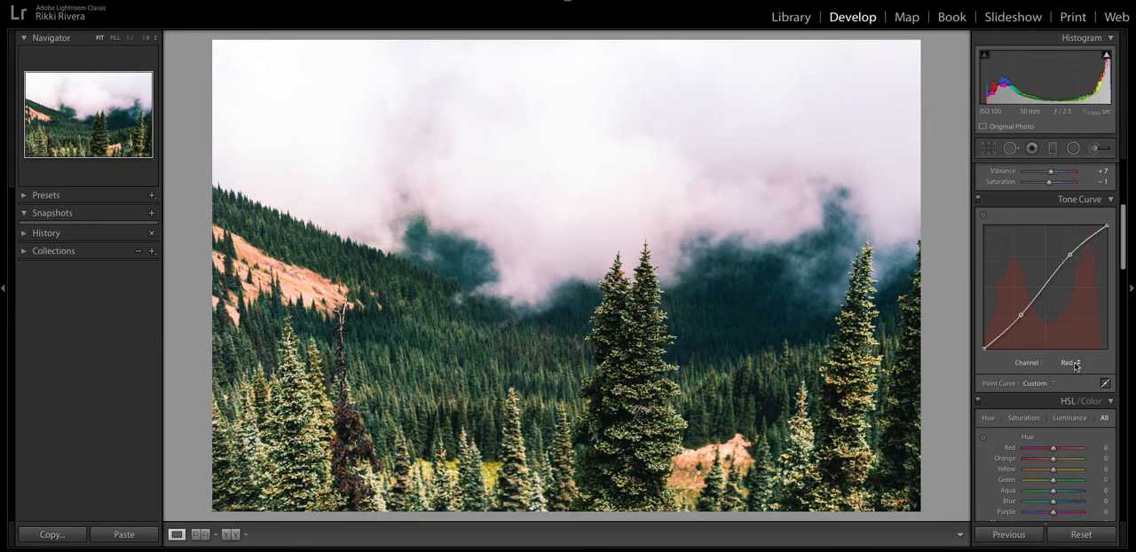
Shape the Green channel's point curve into an S-curve with raised highlights, lowered shadows and a slightly lifted black point.
{"action": "left_click", "coordinate": [1071, 362]}
{"action": "left_click", "coordinate": [1073, 371]}
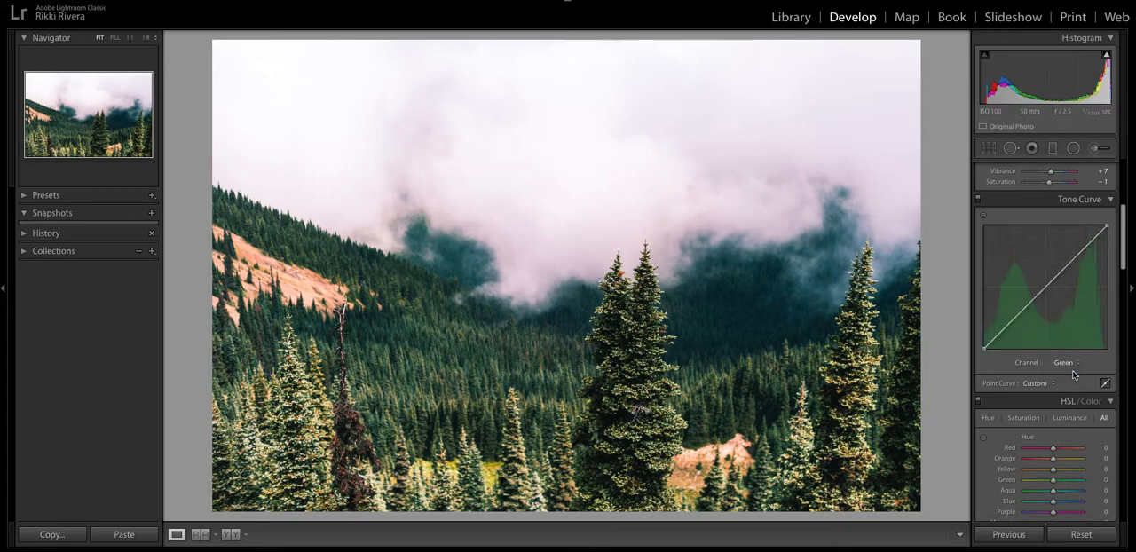
{"action": "left_click_drag", "start_coordinate": [1071, 265], "coordinate": [1065, 259]}
{"action": "mouse_move", "coordinate": [1017, 310]}
{"action": "left_mouse_down"}
{"action": "mouse_move", "coordinate": [1021, 319]}
{"action": "mouse_move", "coordinate": [1017, 310]}
{"action": "left_mouse_up"}
{"action": "left_click_drag", "start_coordinate": [1068, 262], "coordinate": [1071, 271]}
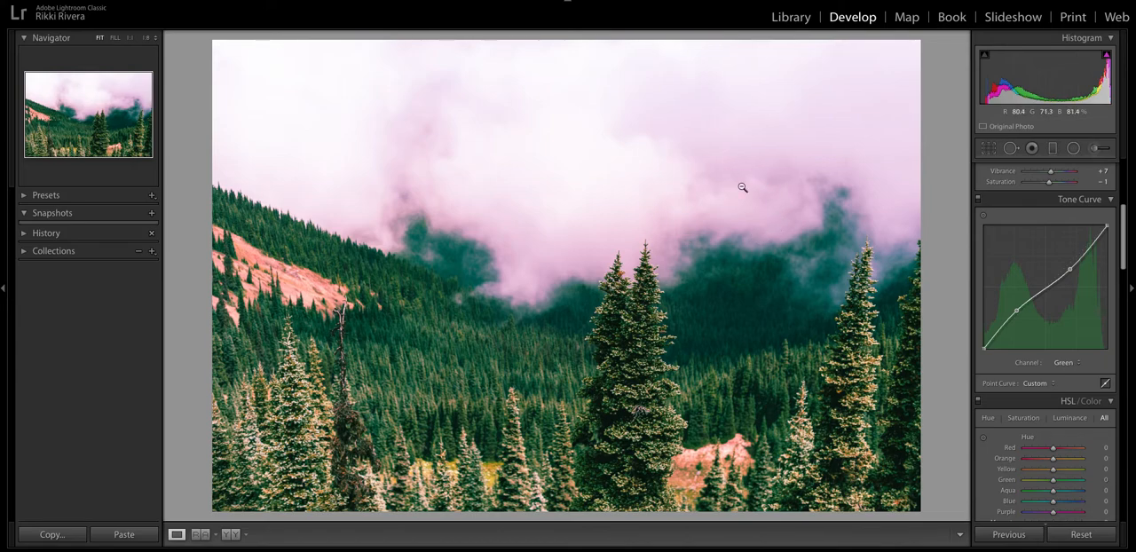
{"action": "left_click_drag", "start_coordinate": [1070, 269], "coordinate": [1067, 258]}
{"action": "left_click_drag", "start_coordinate": [1016, 311], "coordinate": [1019, 318]}
{"action": "left_click_drag", "start_coordinate": [1067, 258], "coordinate": [1068, 261]}
{"action": "left_click_drag", "start_coordinate": [984, 346], "coordinate": [981, 350]}
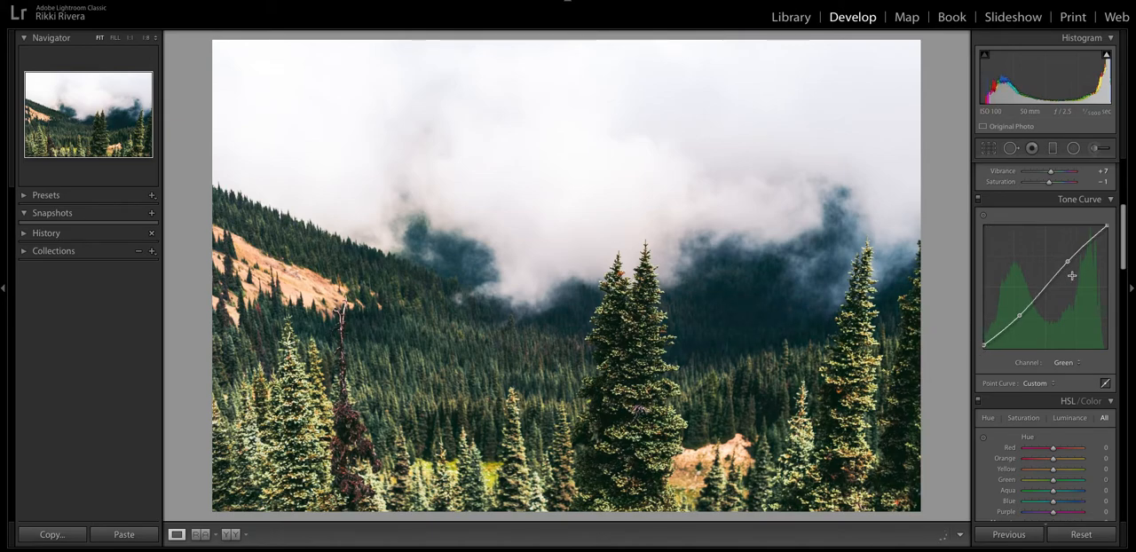
Shape the Blue channel's point curve into an S-curve with raised highlights, lowered shadows and a lifted black point.
{"action": "left_click", "coordinate": [1065, 363]}
{"action": "left_click", "coordinate": [1063, 370]}
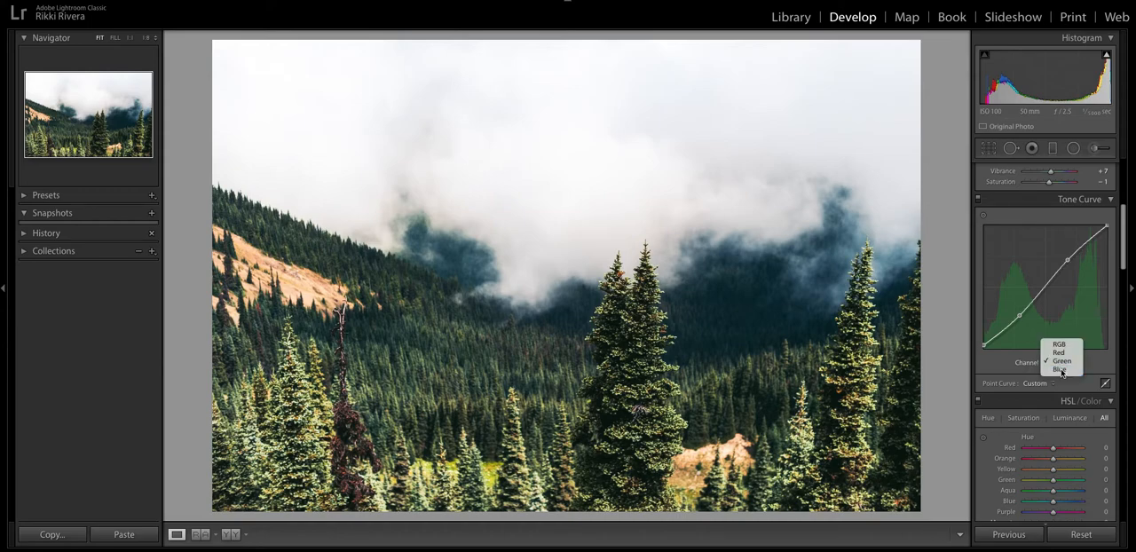
{"action": "left_click", "coordinate": [1068, 262]}
{"action": "left_click_drag", "start_coordinate": [1019, 315], "coordinate": [979, 345]}
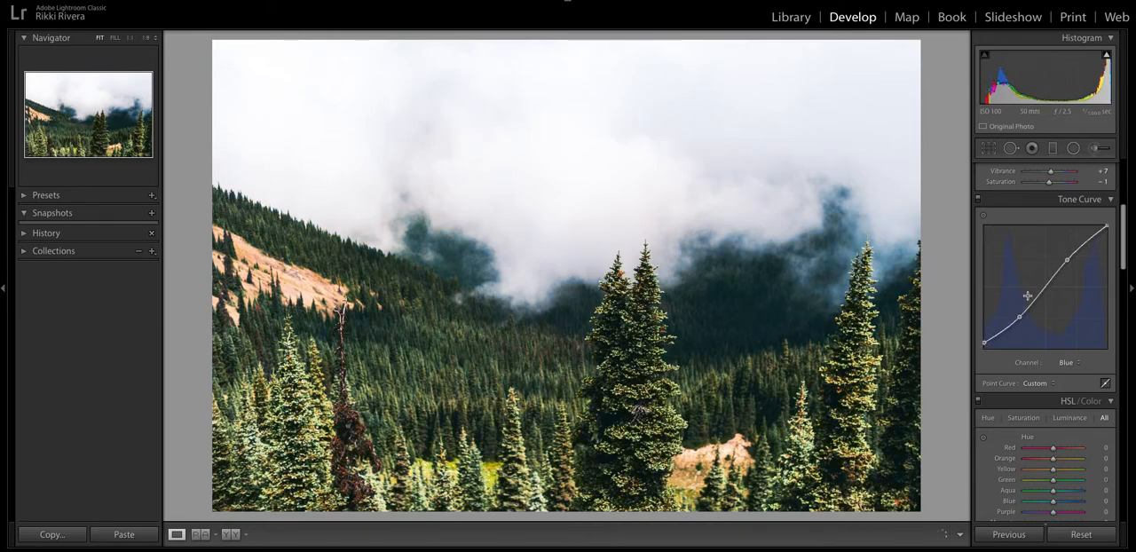
{"action": "left_click_drag", "start_coordinate": [1020, 317], "coordinate": [1018, 304]}
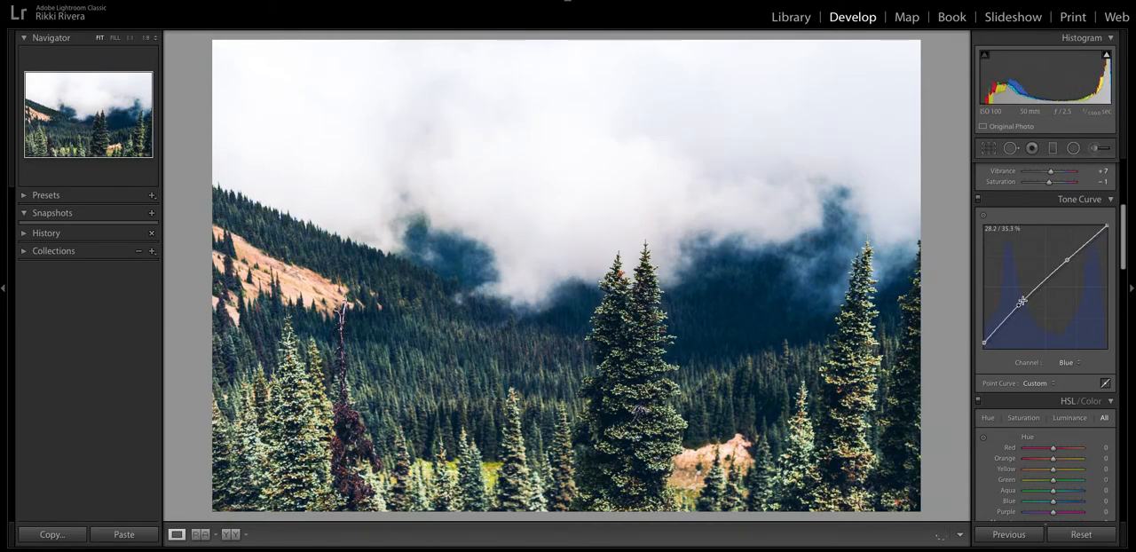
{"action": "left_click_drag", "start_coordinate": [1069, 258], "coordinate": [1072, 265]}
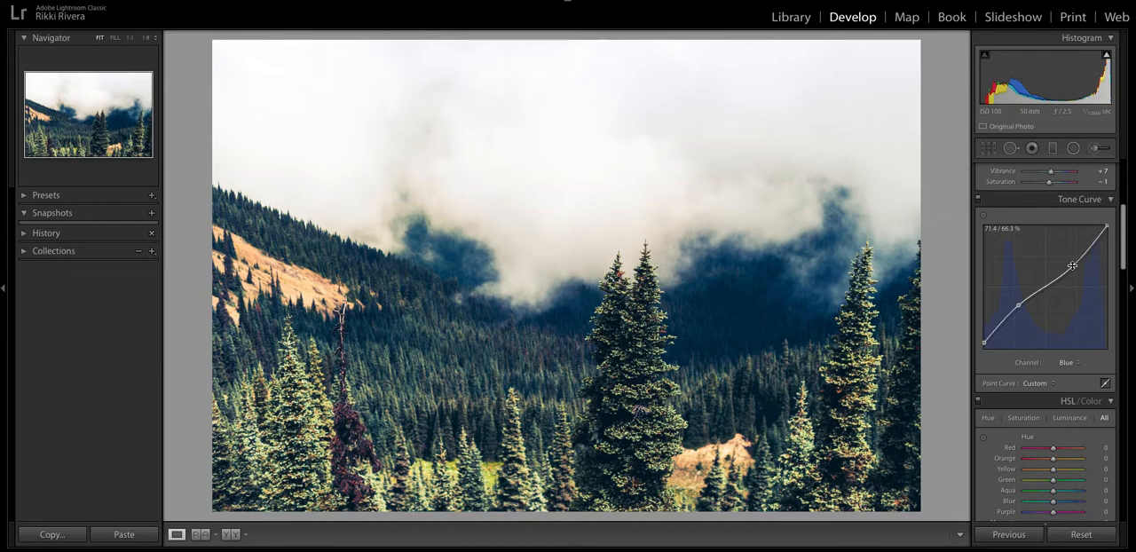
{"action": "left_click_drag", "start_coordinate": [1073, 266], "coordinate": [1068, 259]}
{"action": "left_click_drag", "start_coordinate": [1018, 306], "coordinate": [1021, 314]}
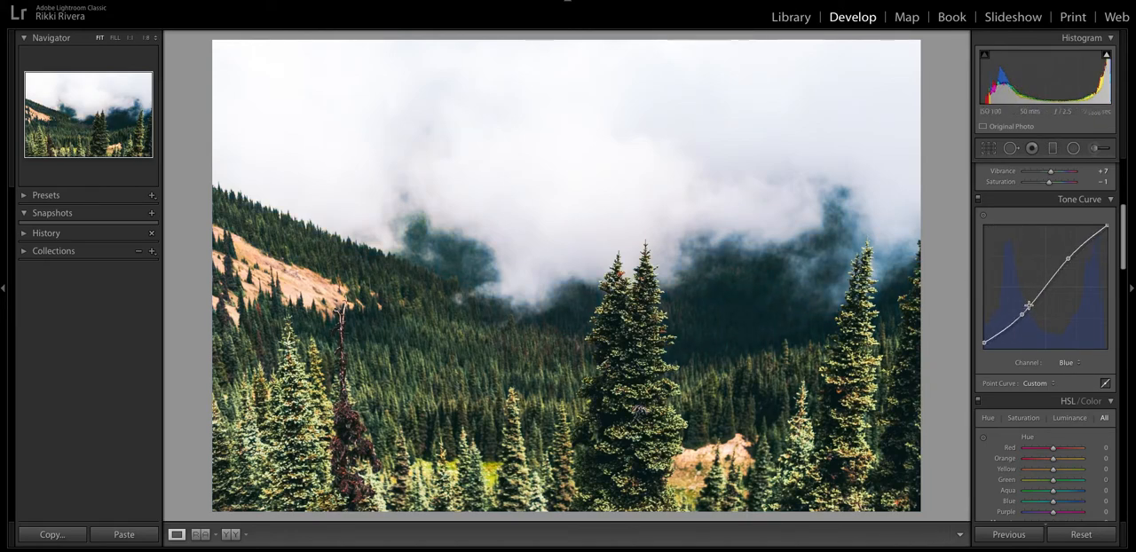
Rebalance the parametric tone curve regions by setting Darks to +8 and reducing Lights below +21.
{"action": "left_click", "coordinate": [1107, 383]}
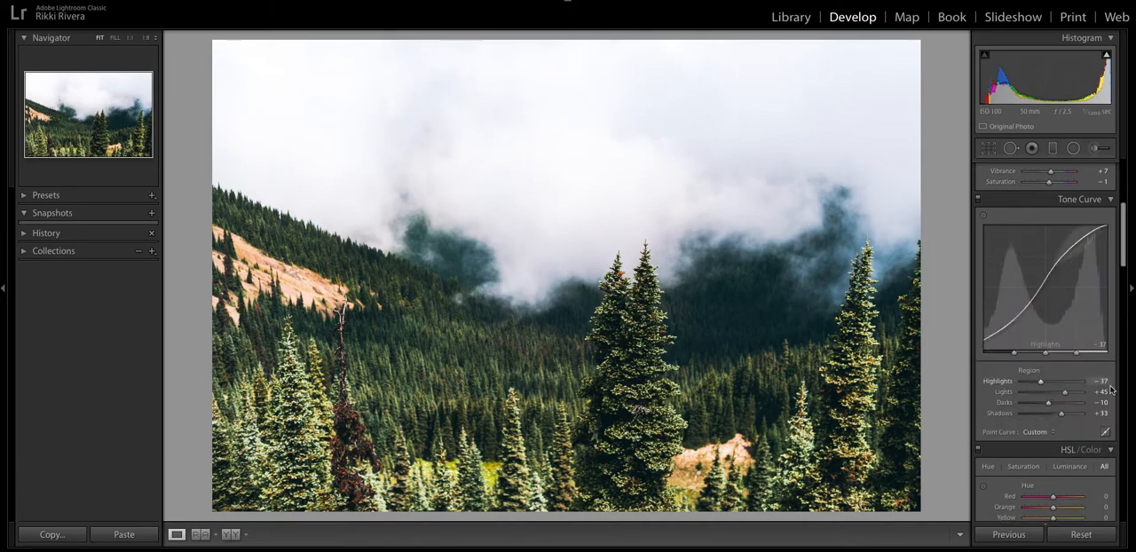
{"action": "left_click_drag", "start_coordinate": [1049, 403], "coordinate": [1060, 394]}
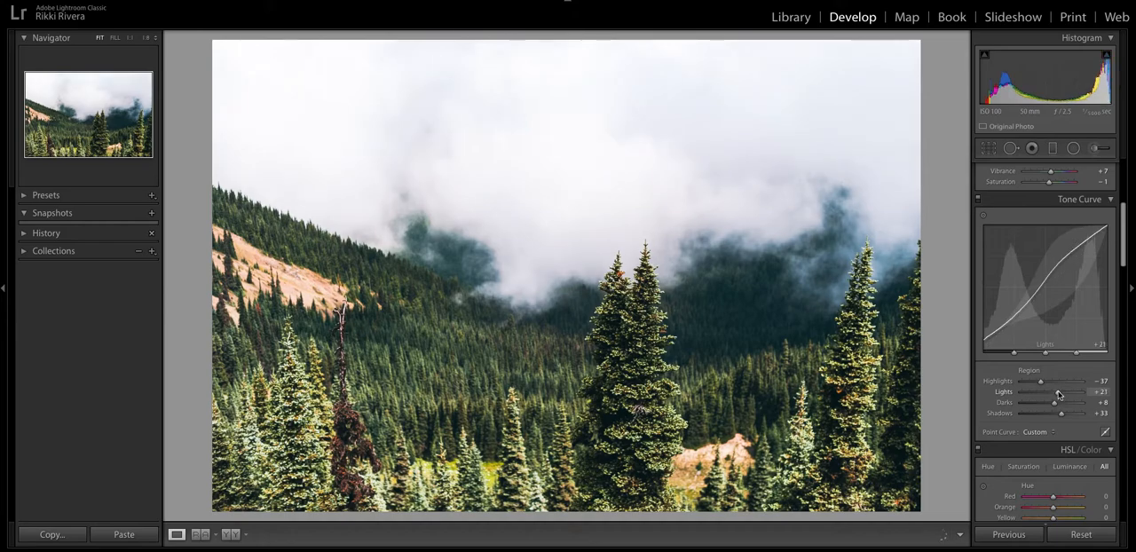
{"action": "scroll", "coordinate": [1069, 414], "scroll_direction": "down", "scroll_amount": 2}
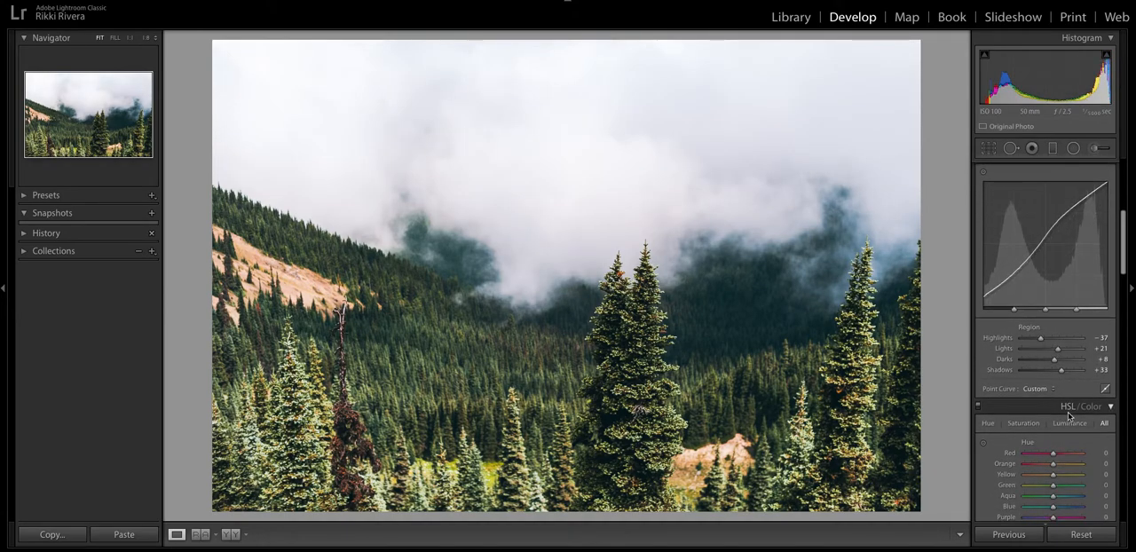
{"action": "scroll", "coordinate": [1069, 413], "scroll_direction": "down", "scroll_amount": 1}
{"action": "left_click_drag", "start_coordinate": [1059, 330], "coordinate": [1055, 330]}
Adjust the photo's greens to Hue +19, Saturation -20 and Luminance +26.
{"action": "scroll", "coordinate": [1084, 374], "scroll_direction": "down", "scroll_amount": 3}
{"action": "scroll", "coordinate": [1083, 374], "scroll_direction": "down", "scroll_amount": 6}
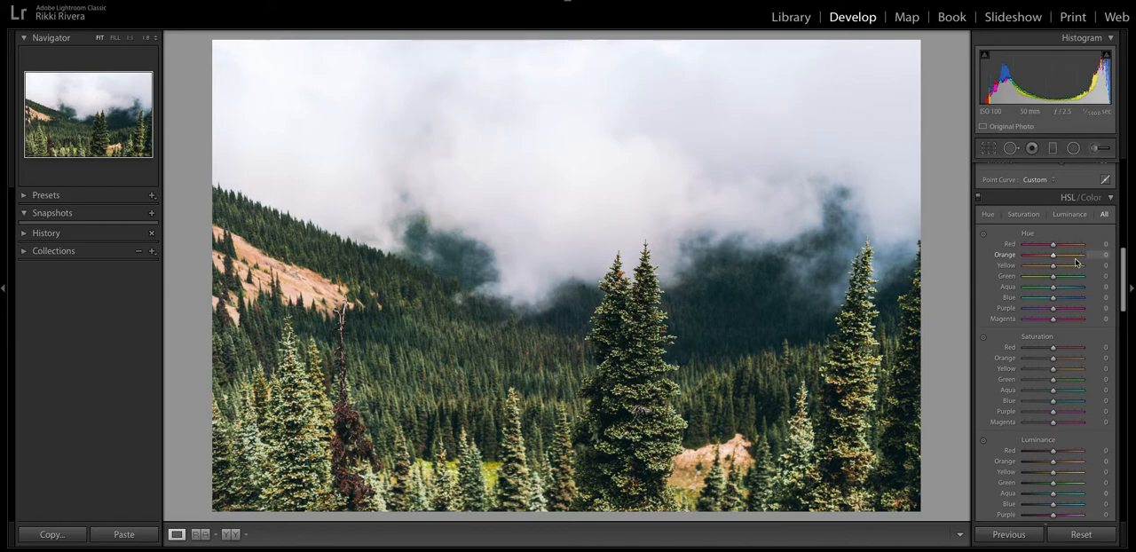
{"action": "scroll", "coordinate": [1083, 345], "scroll_direction": "down", "scroll_amount": 2}
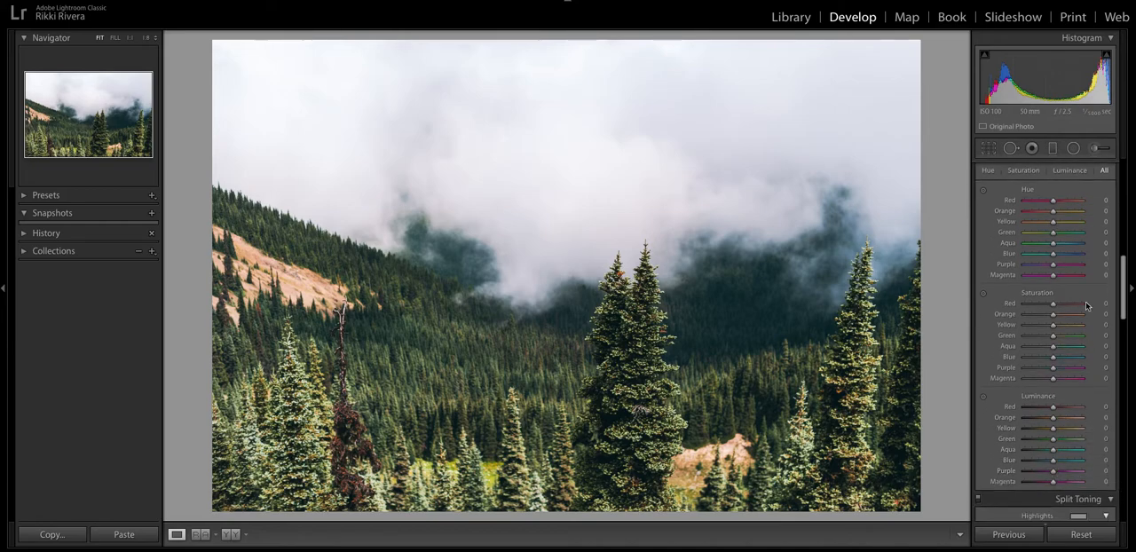
{"action": "scroll", "coordinate": [1086, 206], "scroll_direction": "up", "scroll_amount": 1}
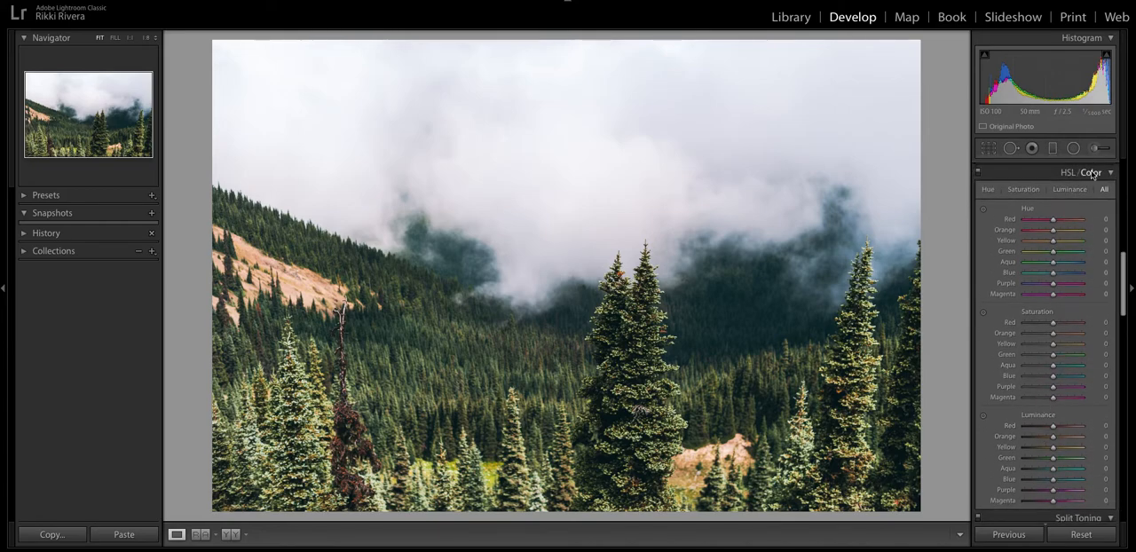
{"action": "left_click", "coordinate": [1091, 173]}
{"action": "left_click", "coordinate": [1009, 190]}
{"action": "left_click", "coordinate": [1033, 190]}
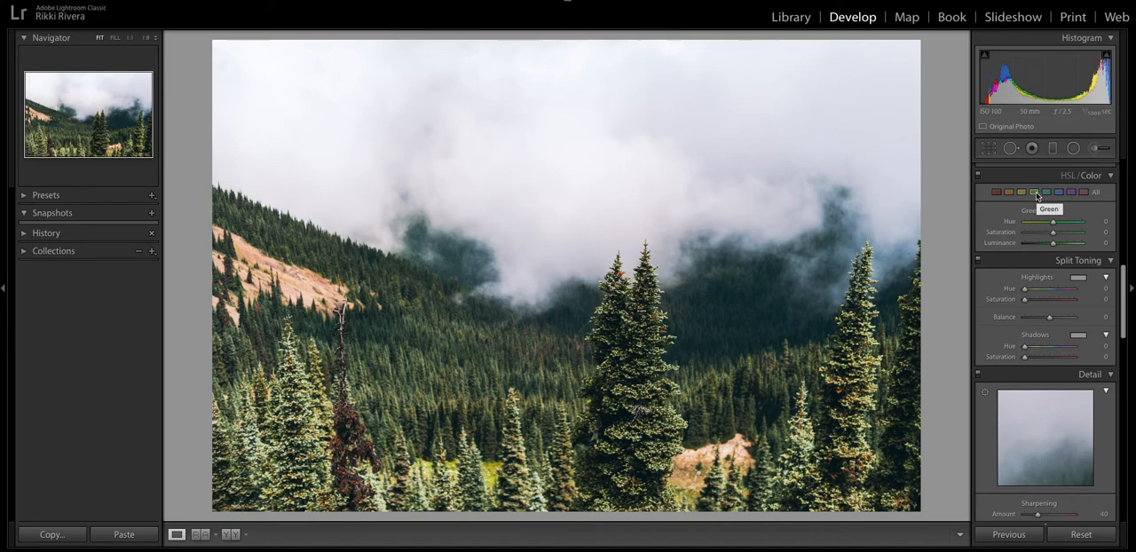
{"action": "left_click_drag", "start_coordinate": [1047, 222], "coordinate": [1062, 242]}
Shift the yellows' Hue to -12 and set the oranges to Hue +19 and Saturation -23.
{"action": "scroll", "coordinate": [1017, 198], "scroll_direction": "up", "scroll_amount": 1}
{"action": "left_click", "coordinate": [1021, 214]}
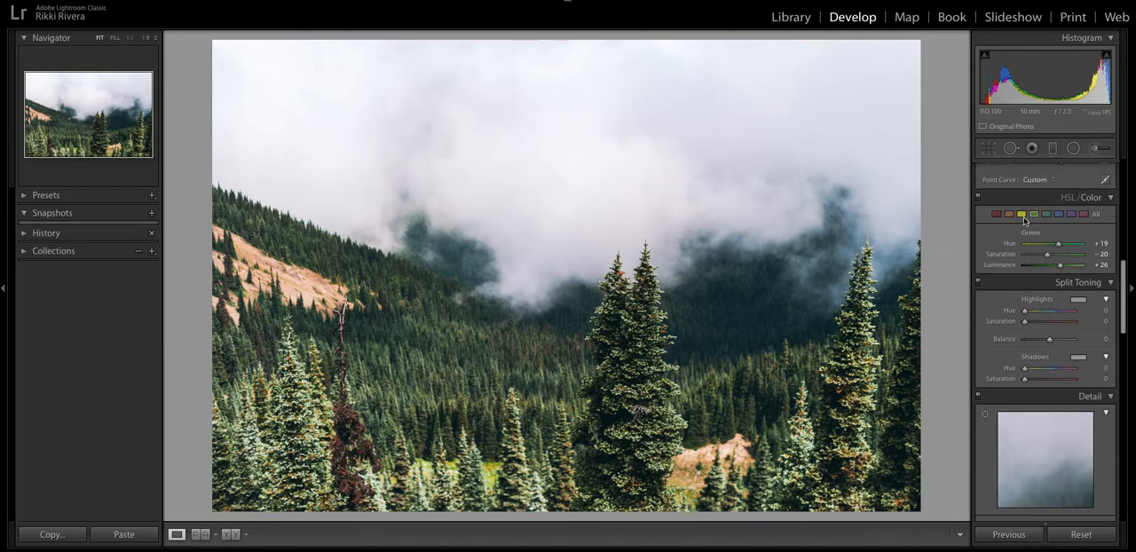
{"action": "left_click_drag", "start_coordinate": [1055, 246], "coordinate": [1046, 264]}
{"action": "left_click", "coordinate": [1009, 216]}
{"action": "left_click_drag", "start_coordinate": [1049, 256], "coordinate": [1047, 256]}
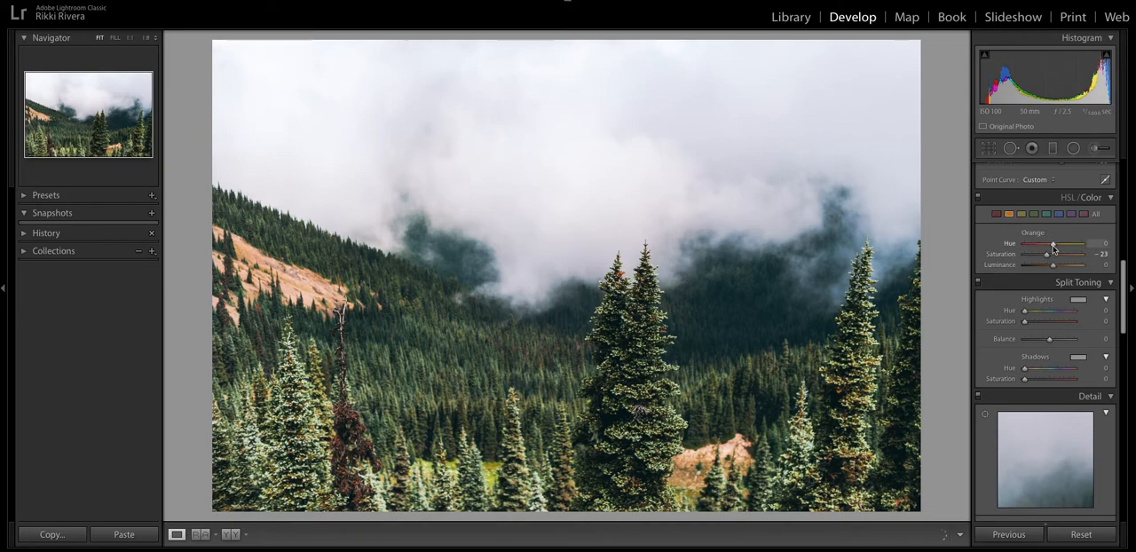
Set the reds to Hue +20 and Saturation -2, and adjust their Luminance to slightly below zero.
{"action": "left_click", "coordinate": [997, 216]}
{"action": "left_click_drag", "start_coordinate": [1054, 244], "coordinate": [1059, 245]}
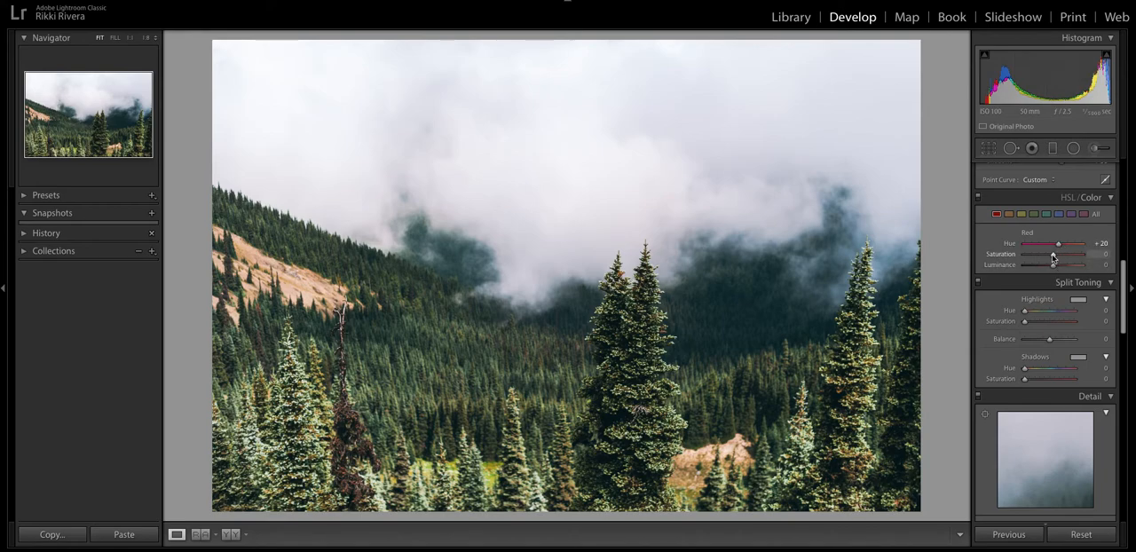
{"action": "left_click_drag", "start_coordinate": [1053, 257], "coordinate": [1055, 255]}
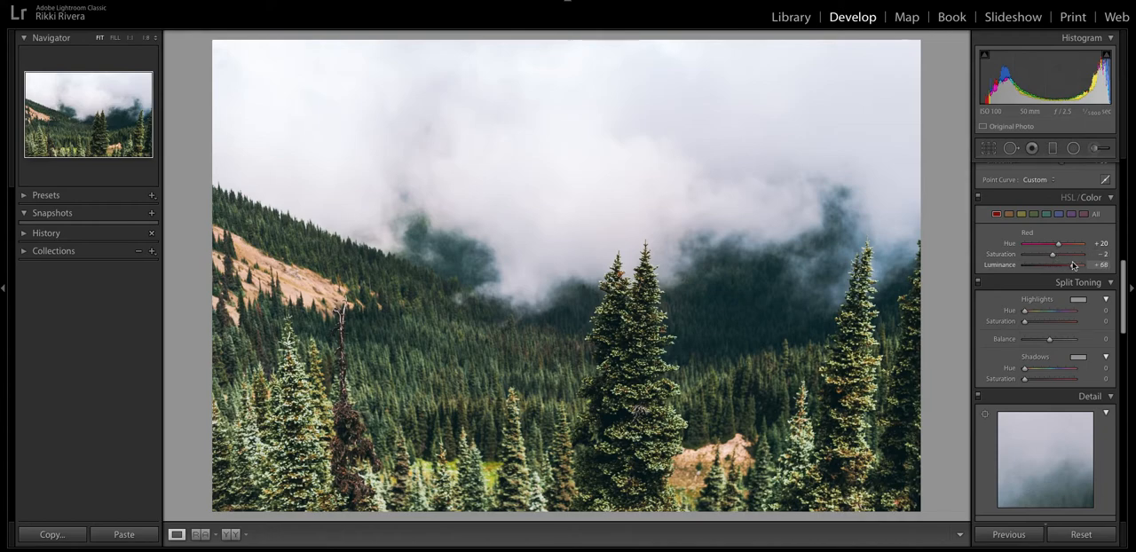
{"action": "mouse_move", "coordinate": [1056, 267]}
{"action": "left_mouse_down"}
{"action": "mouse_move", "coordinate": [1021, 270]}
{"action": "mouse_move", "coordinate": [1051, 268]}
{"action": "left_mouse_up"}
Fine-tune the yellows with Luminance -2 and Saturation close to zero.
{"action": "left_click", "coordinate": [1021, 214]}
{"action": "mouse_move", "coordinate": [1054, 268]}
{"action": "left_mouse_down"}
{"action": "mouse_move", "coordinate": [1084, 268]}
{"action": "mouse_move", "coordinate": [1020, 272]}
{"action": "mouse_move", "coordinate": [1087, 256]}
{"action": "mouse_move", "coordinate": [1031, 256]}
{"action": "mouse_move", "coordinate": [1054, 257]}
{"action": "left_mouse_up"}
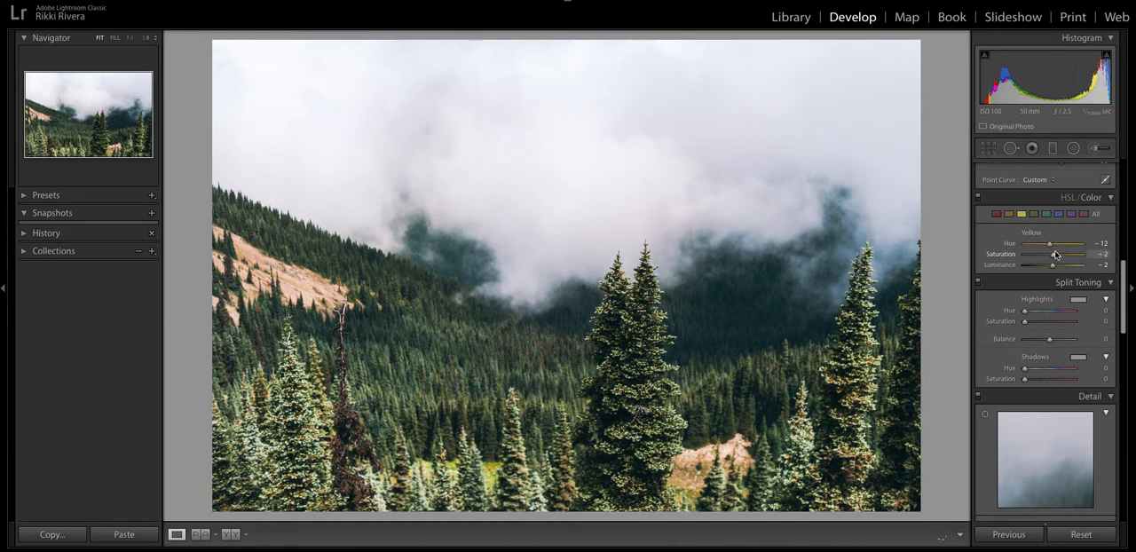
{"action": "left_click_drag", "start_coordinate": [1032, 257], "coordinate": [1054, 259]}
Mute and darken the blues with Hue +1, Saturation -32 and Luminance -25.
{"action": "left_click", "coordinate": [1059, 214]}
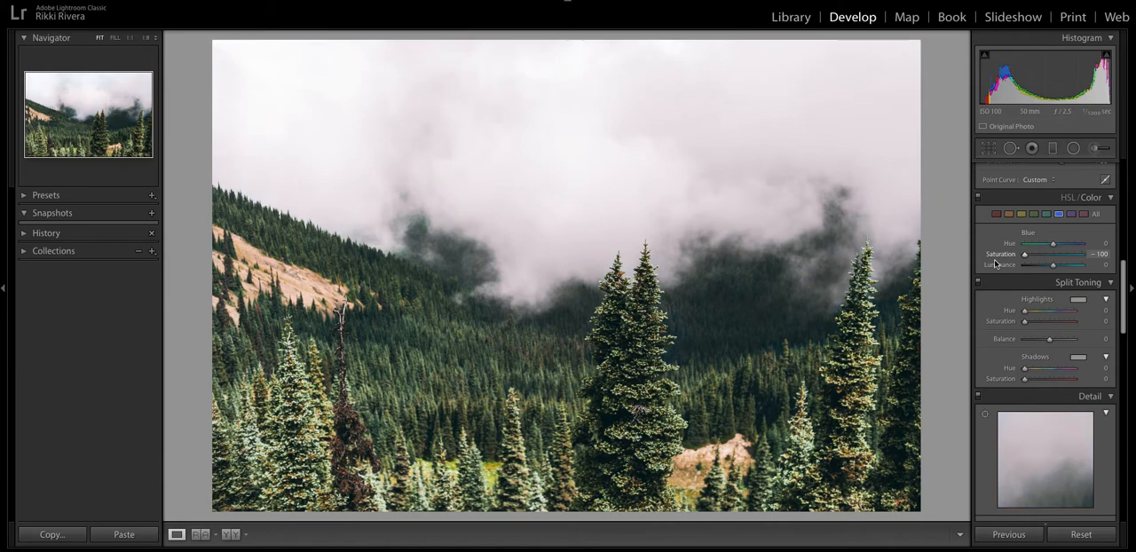
{"action": "mouse_move", "coordinate": [1025, 253]}
{"action": "left_mouse_down"}
{"action": "mouse_move", "coordinate": [1073, 247]}
{"action": "mouse_move", "coordinate": [1052, 250]}
{"action": "mouse_move", "coordinate": [1046, 267]}
{"action": "mouse_move", "coordinate": [1040, 259]}
{"action": "left_mouse_up"}
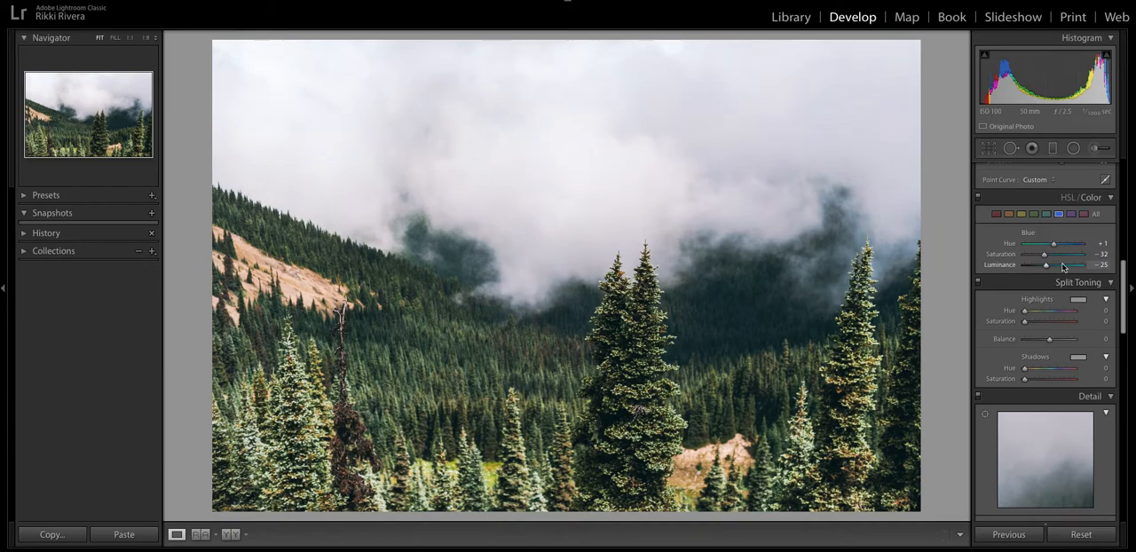
{"action": "left_click", "coordinate": [1045, 214]}
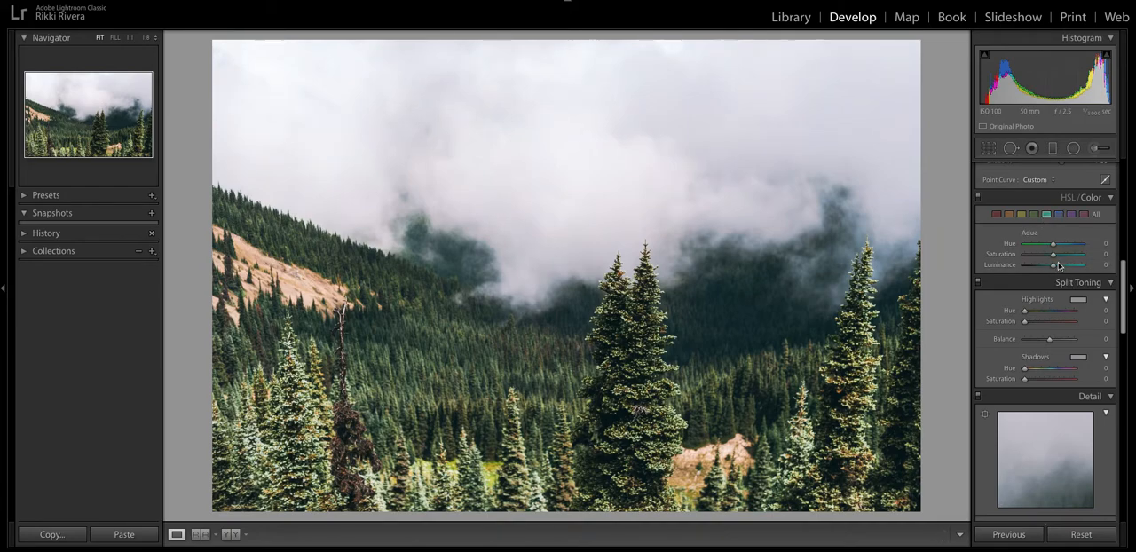
Try split toning with Highlights at Hue 261, Saturation 8 and Shadows at Hue 54, Saturation 8.
{"action": "scroll", "coordinate": [1054, 316], "scroll_direction": "down", "scroll_amount": 1}
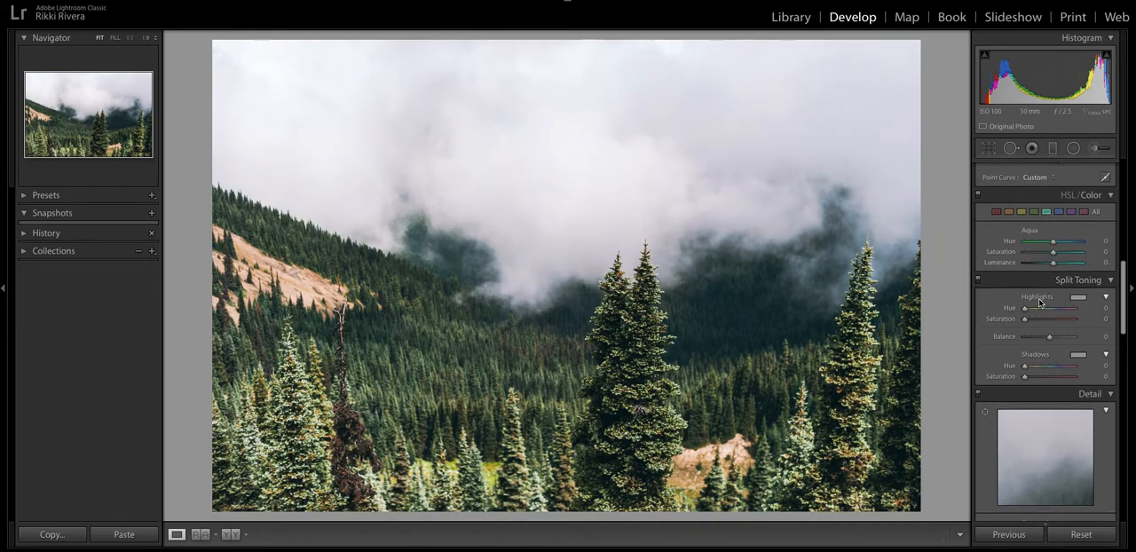
{"action": "left_click_drag", "start_coordinate": [1026, 306], "coordinate": [1061, 303]}
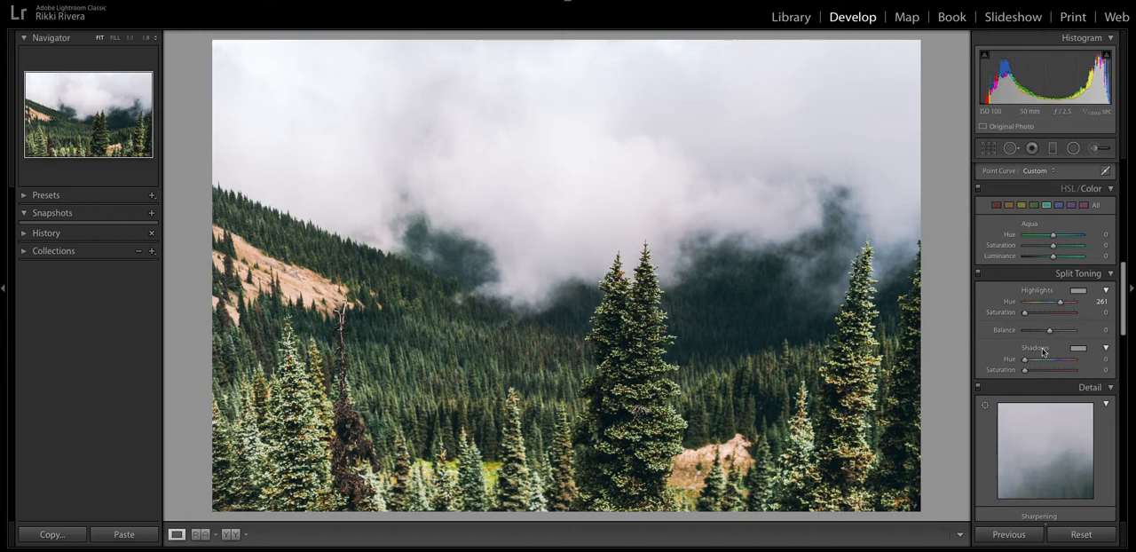
{"action": "left_click_drag", "start_coordinate": [1026, 315], "coordinate": [1030, 315]}
{"action": "left_click_drag", "start_coordinate": [1027, 359], "coordinate": [1029, 370]}
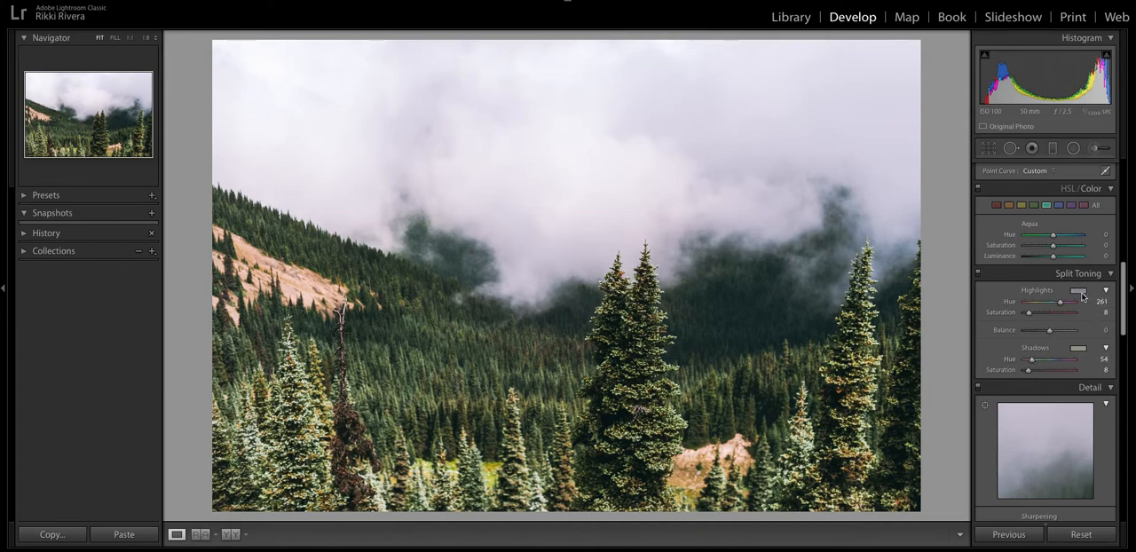
Pick a warm split-toning color for the highlights with Hue 46 and Saturation 16.
{"action": "left_click", "coordinate": [1081, 295]}
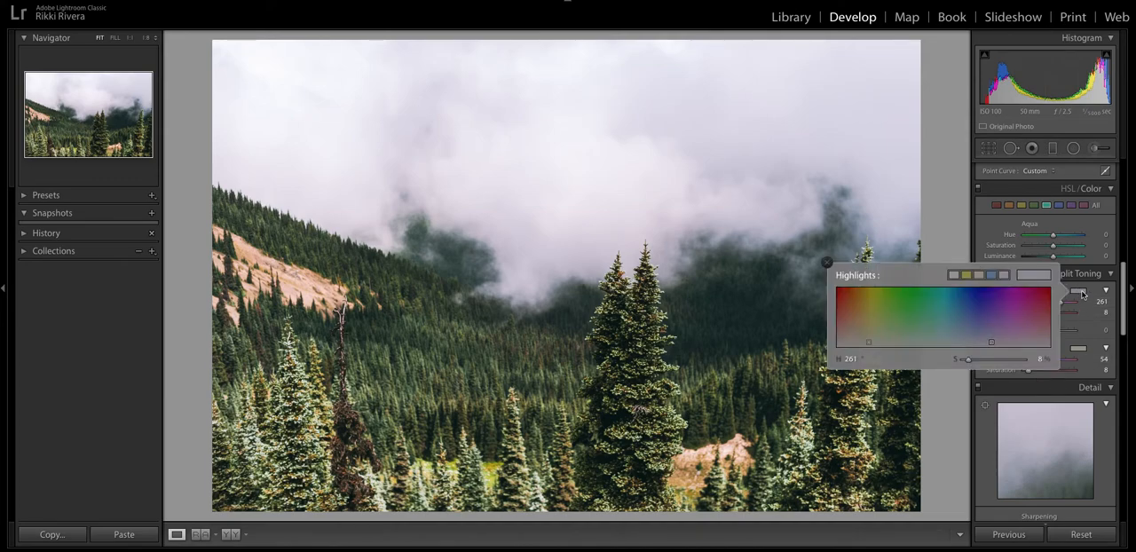
{"action": "left_click", "coordinate": [861, 336]}
{"action": "left_click_drag", "start_coordinate": [862, 335], "coordinate": [864, 337]}
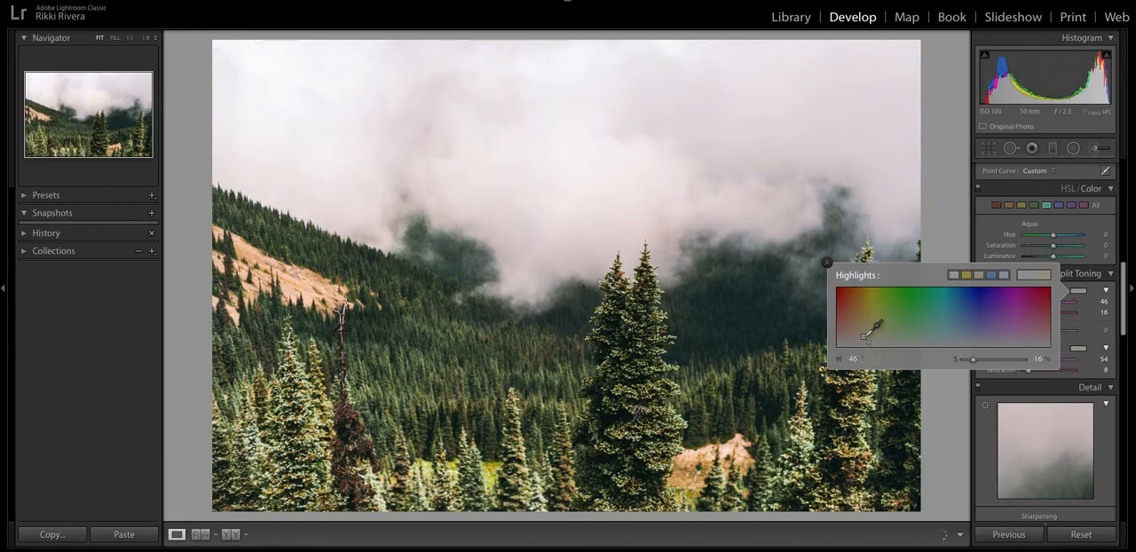
{"action": "left_click", "coordinate": [828, 265]}
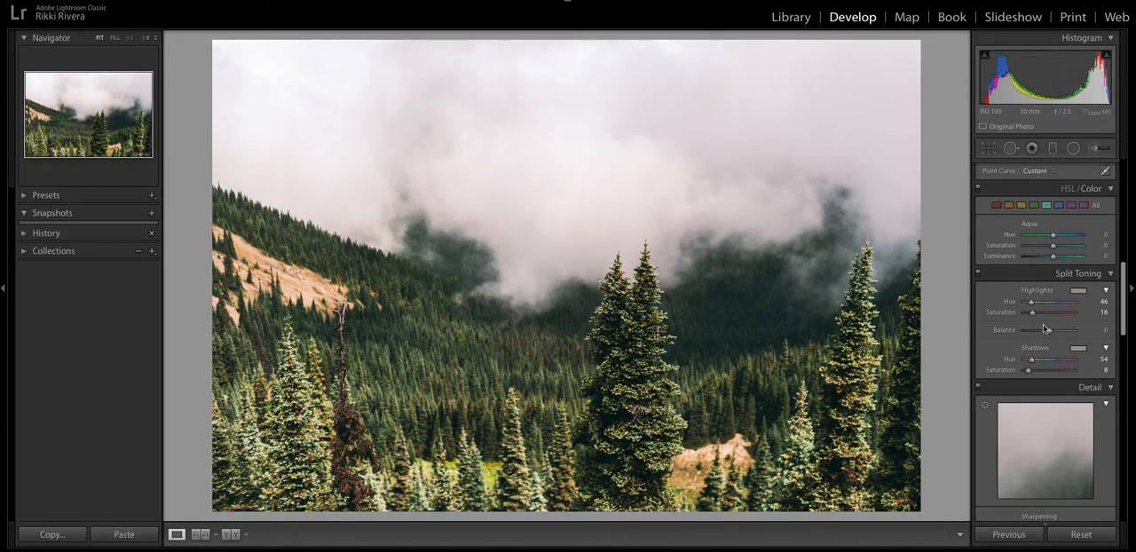
Tint the split-toning shadows purple with Hue 285 and Saturation 9, and set the highlights' Hue to 56.
{"action": "left_click", "coordinate": [1078, 348]}
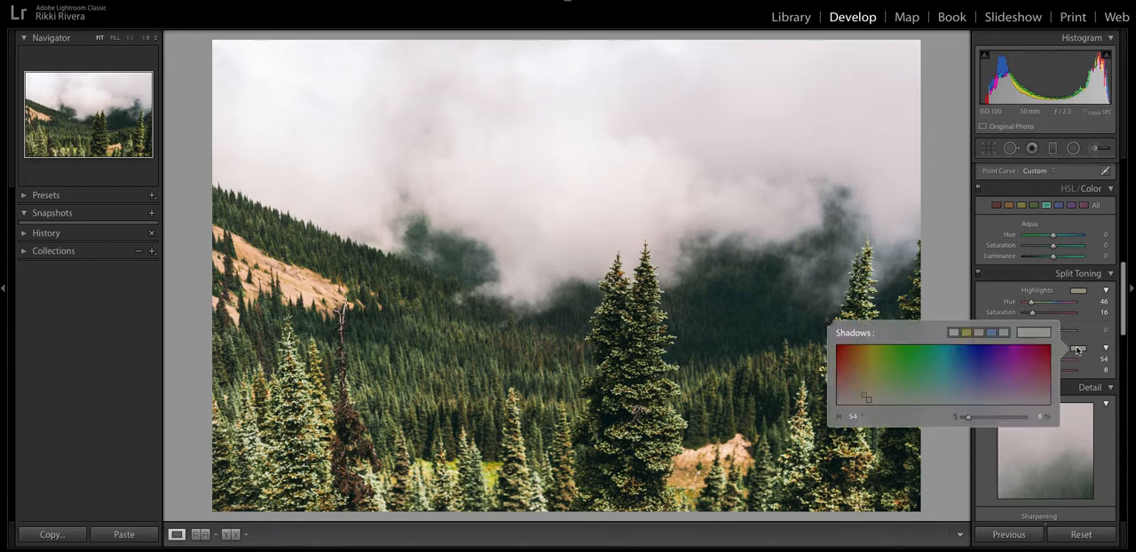
{"action": "left_click_drag", "start_coordinate": [877, 391], "coordinate": [995, 398]}
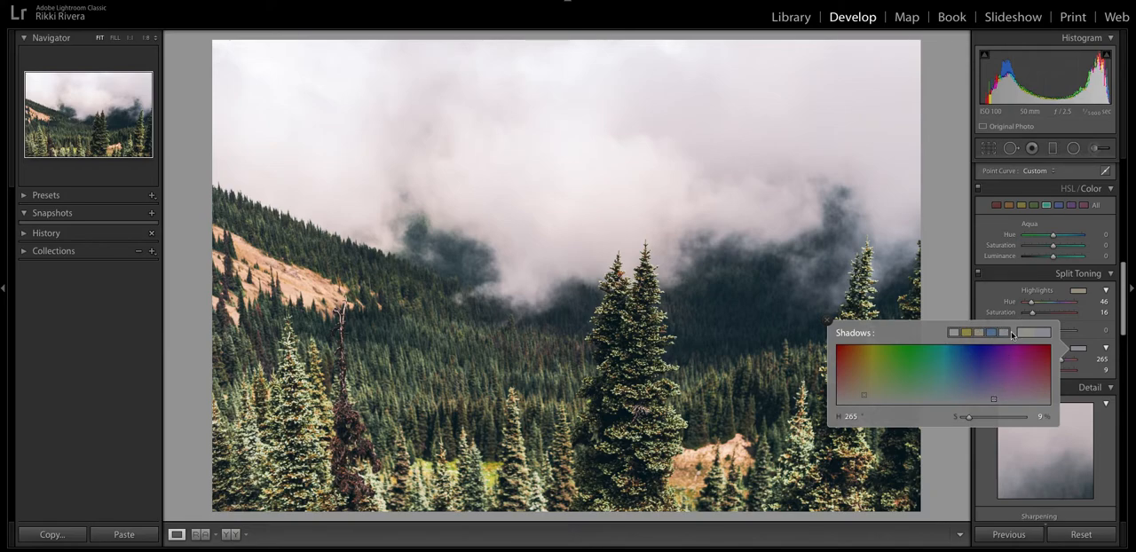
{"action": "left_click", "coordinate": [828, 321]}
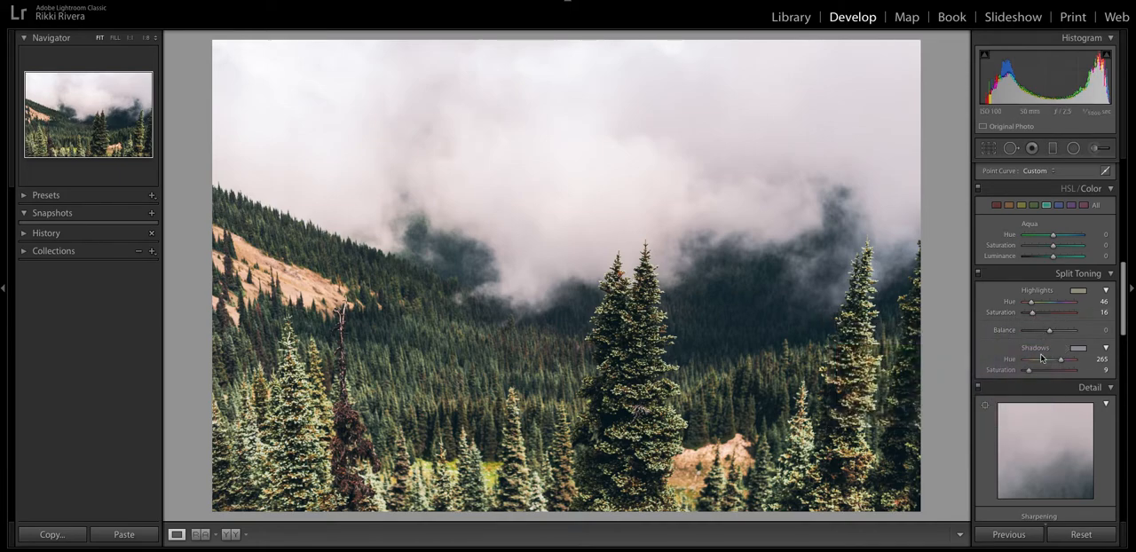
{"action": "left_click_drag", "start_coordinate": [1032, 303], "coordinate": [1034, 305]}
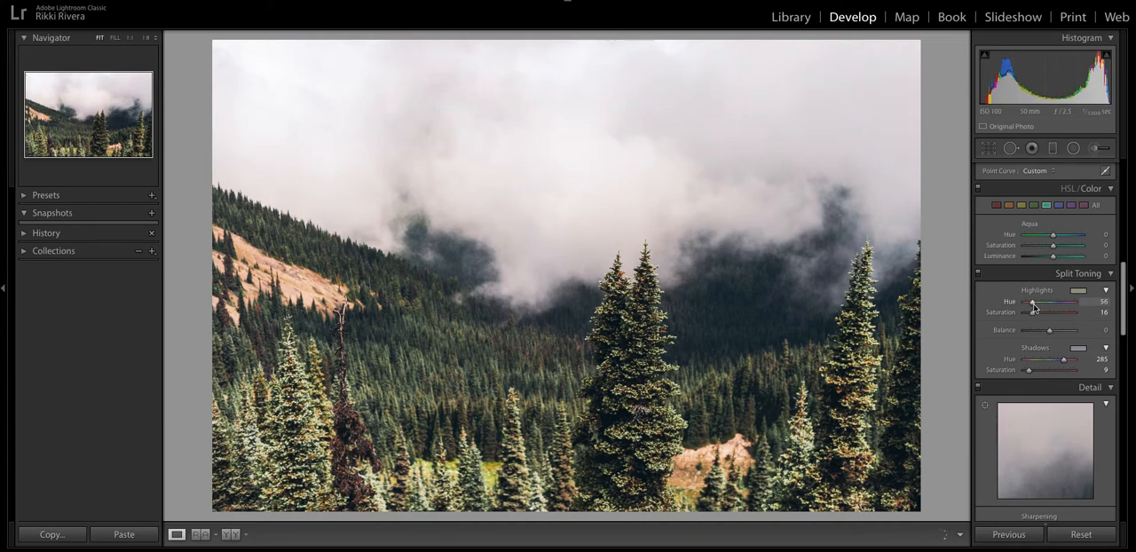
Set the camera calibration's shadows Tint to +10.
{"action": "scroll", "coordinate": [1033, 306], "scroll_direction": "down", "scroll_amount": 10}
{"action": "scroll", "coordinate": [1037, 311], "scroll_direction": "down", "scroll_amount": 10}
{"action": "scroll", "coordinate": [1039, 308], "scroll_direction": "down", "scroll_amount": 6}
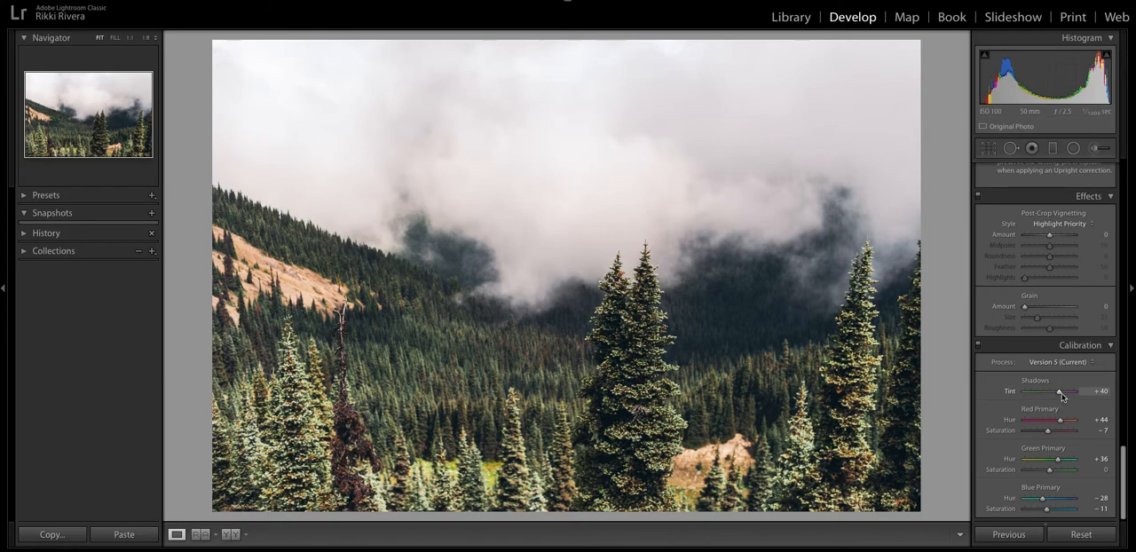
{"action": "left_click_drag", "start_coordinate": [1063, 395], "coordinate": [1054, 396]}
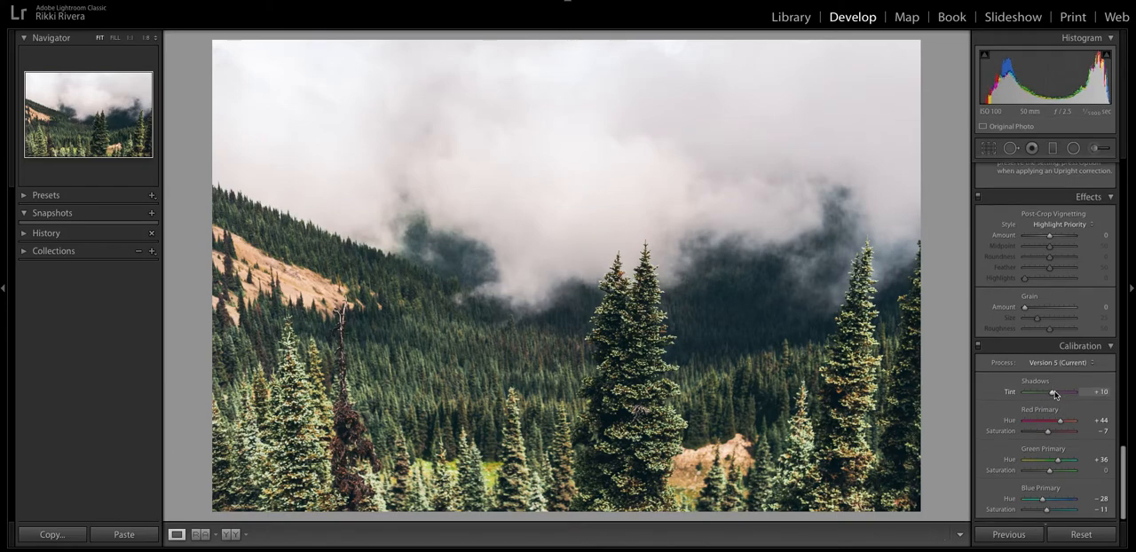
Raise the lower control point of the Green channel's tone curve slightly.
{"action": "left_click_drag", "start_coordinate": [1054, 395], "coordinate": [1059, 395]}
{"action": "scroll", "coordinate": [1057, 394], "scroll_direction": "up", "scroll_amount": 15}
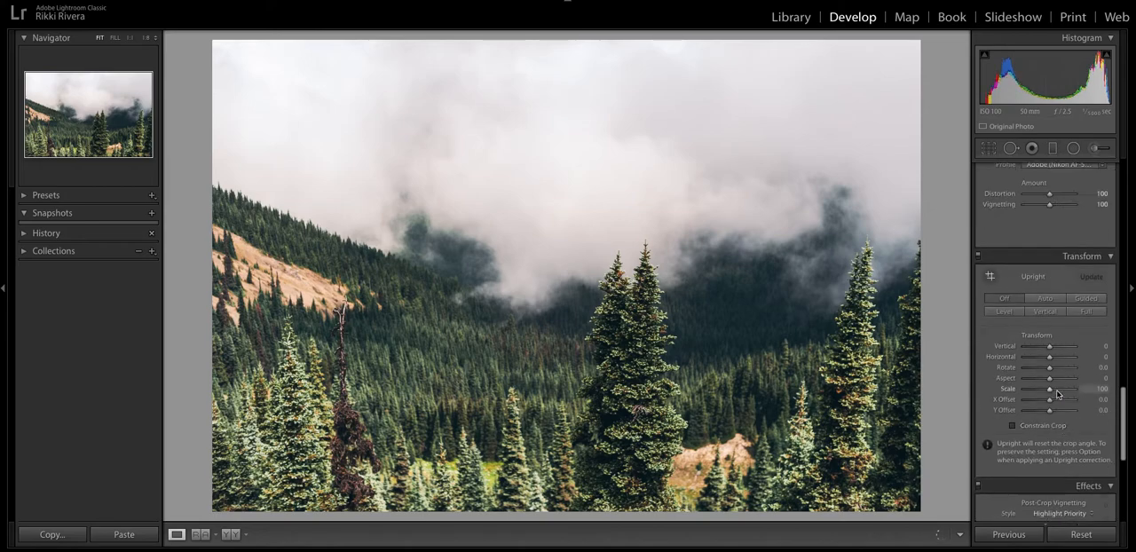
{"action": "scroll", "coordinate": [1057, 394], "scroll_direction": "down", "scroll_amount": 10}
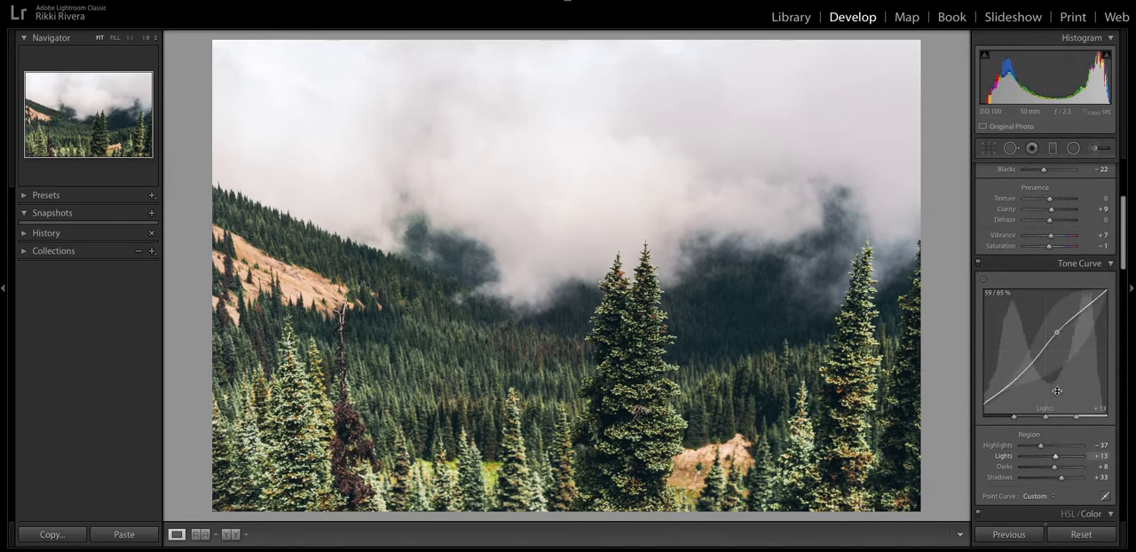
{"action": "left_click", "coordinate": [1104, 392]}
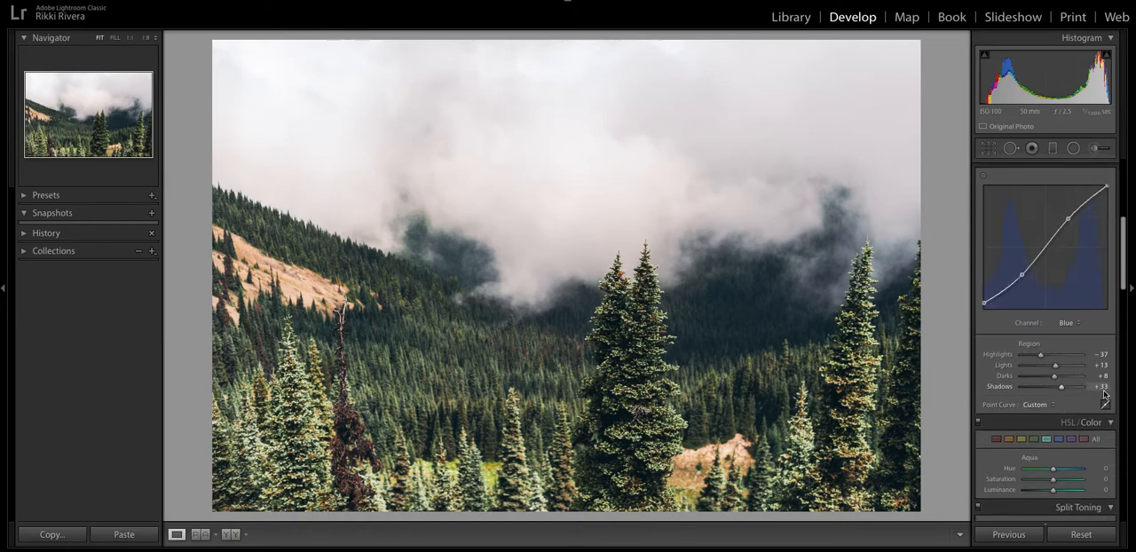
{"action": "left_click", "coordinate": [1070, 323]}
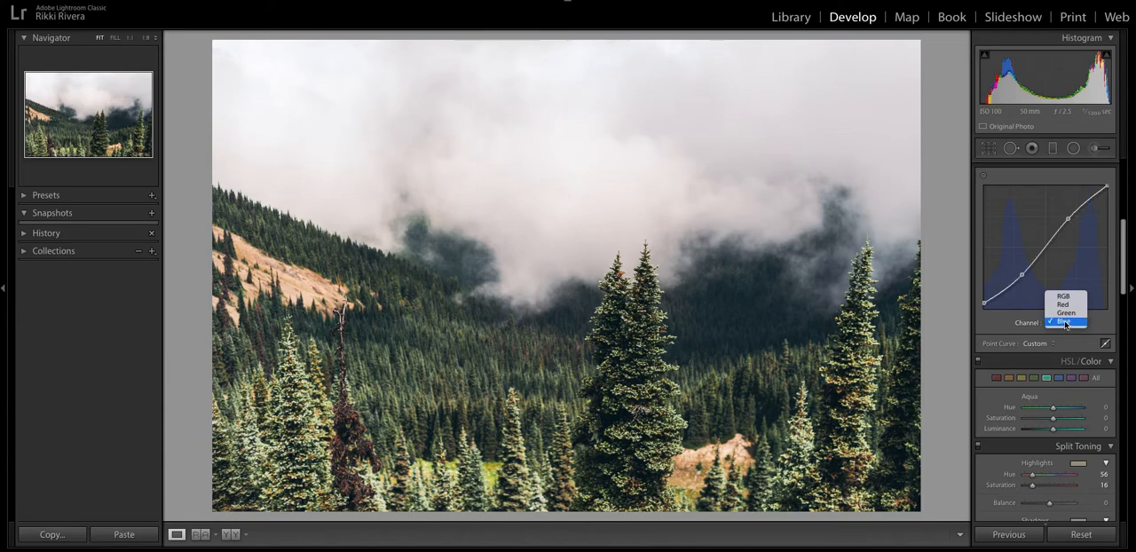
{"action": "left_click", "coordinate": [1068, 313]}
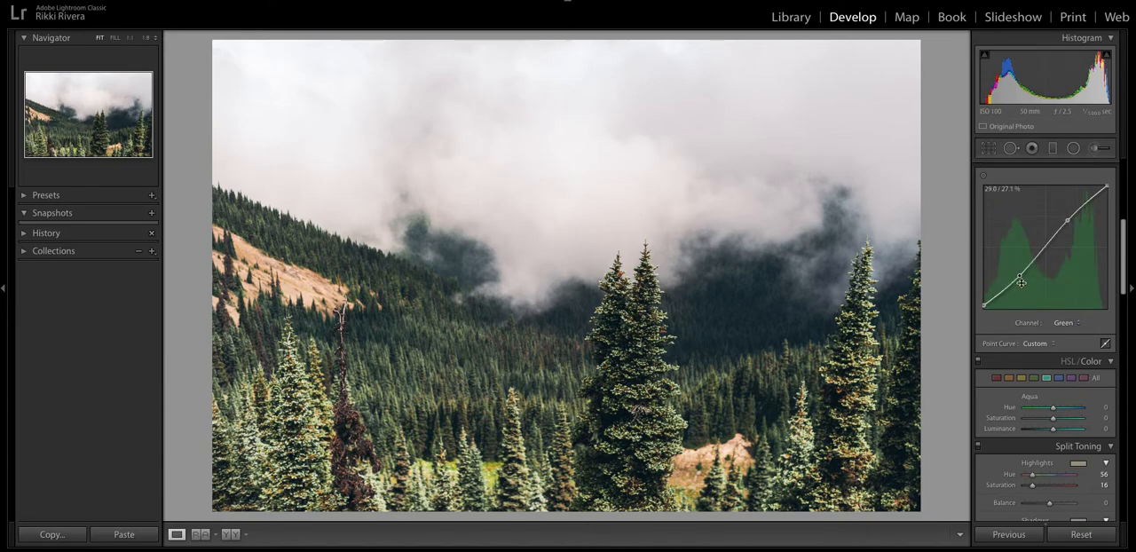
{"action": "mouse_move", "coordinate": [1021, 279]}
{"action": "left_mouse_down"}
{"action": "mouse_move", "coordinate": [1021, 263]}
{"action": "mouse_move", "coordinate": [1021, 275]}
{"action": "left_mouse_up"}
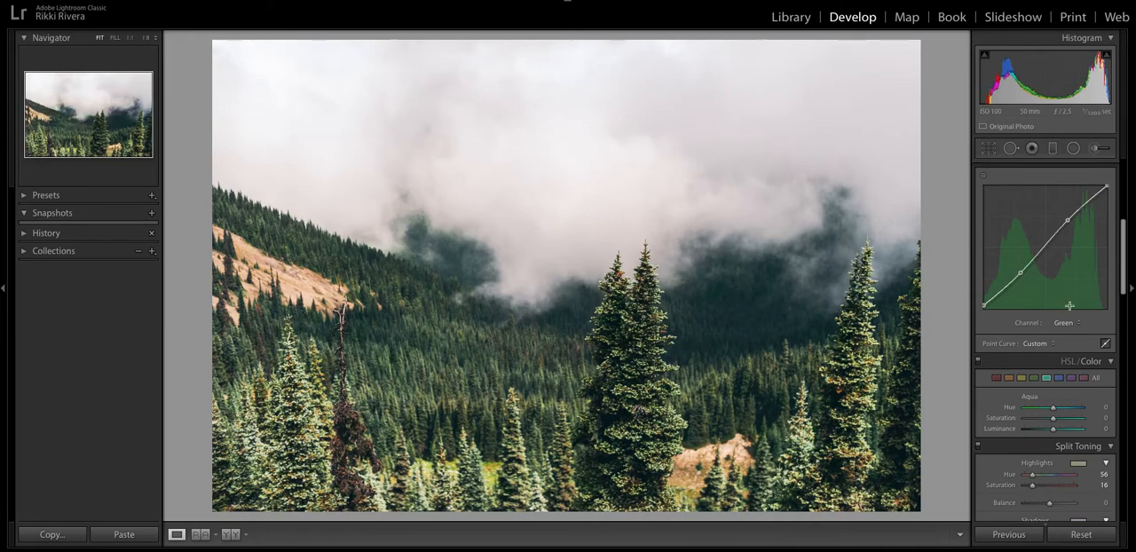
On the RGB point curve, lower the black point slightly and shift the upper control point slightly toward the highlights.
{"action": "left_click", "coordinate": [1105, 344]}
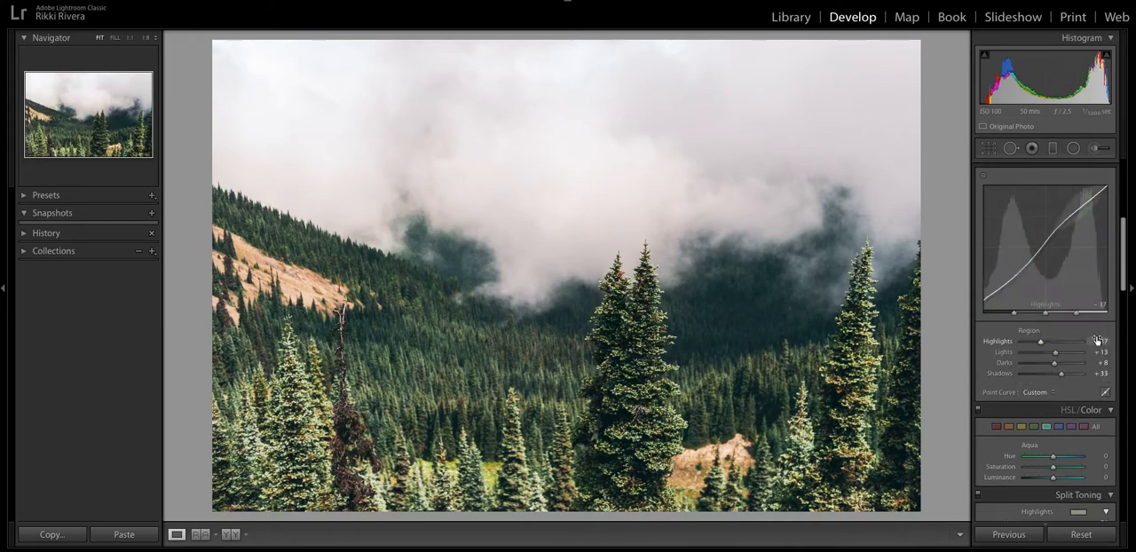
{"action": "left_click", "coordinate": [1106, 392]}
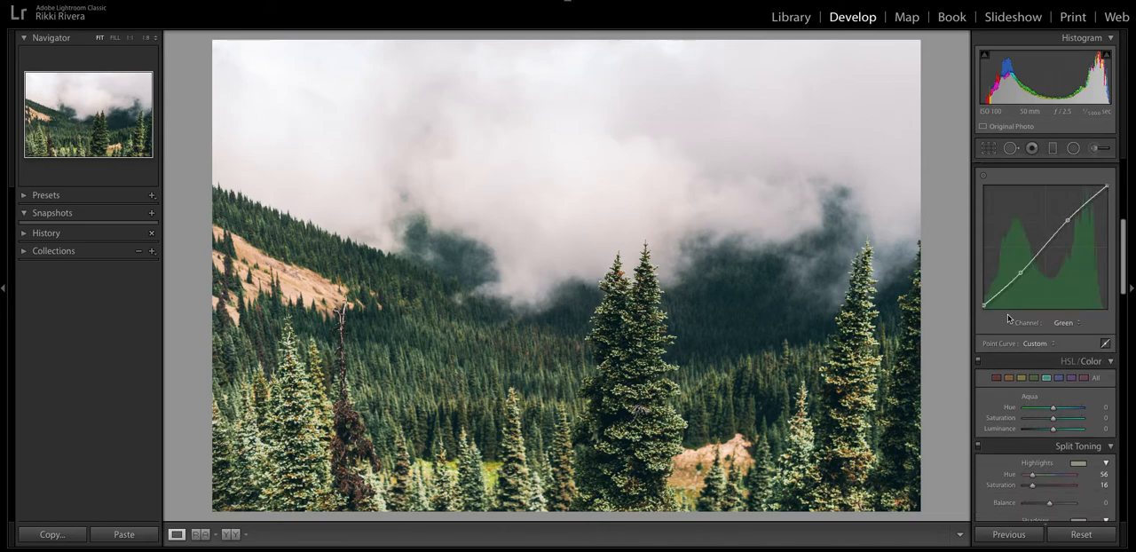
{"action": "left_click", "coordinate": [1066, 323]}
{"action": "left_click", "coordinate": [1059, 304]}
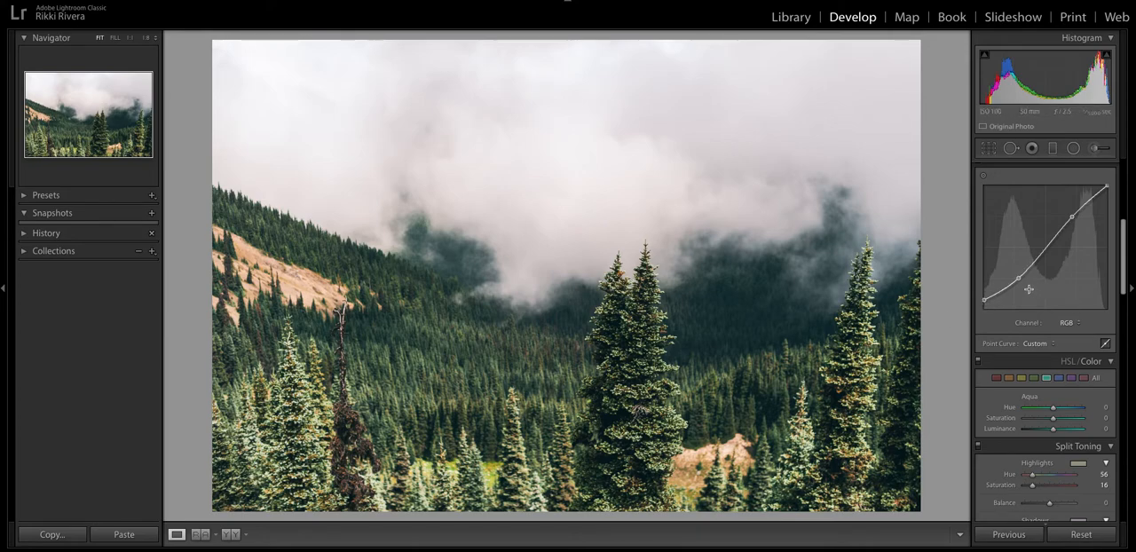
{"action": "mouse_move", "coordinate": [983, 301]}
{"action": "left_mouse_down"}
{"action": "mouse_move", "coordinate": [979, 320]}
{"action": "mouse_move", "coordinate": [980, 307]}
{"action": "left_mouse_up"}
{"action": "left_click_drag", "start_coordinate": [1072, 216], "coordinate": [1074, 217]}
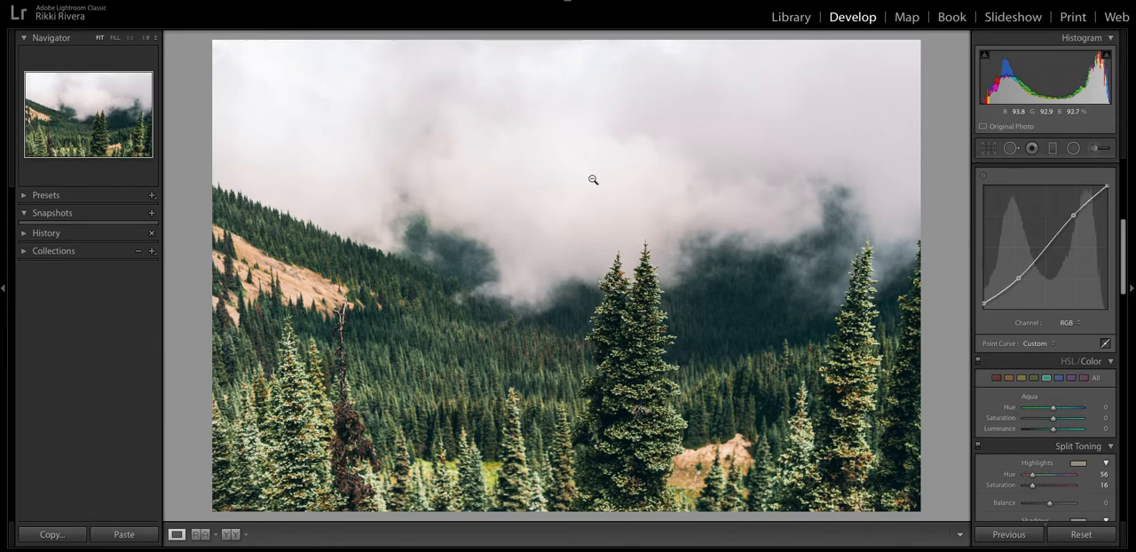
Paint over the cloudy sky with a size 76 adjustment brush using the Burn Highlights effect, and check the mask overlay.
{"action": "left_click", "coordinate": [146, 39]}
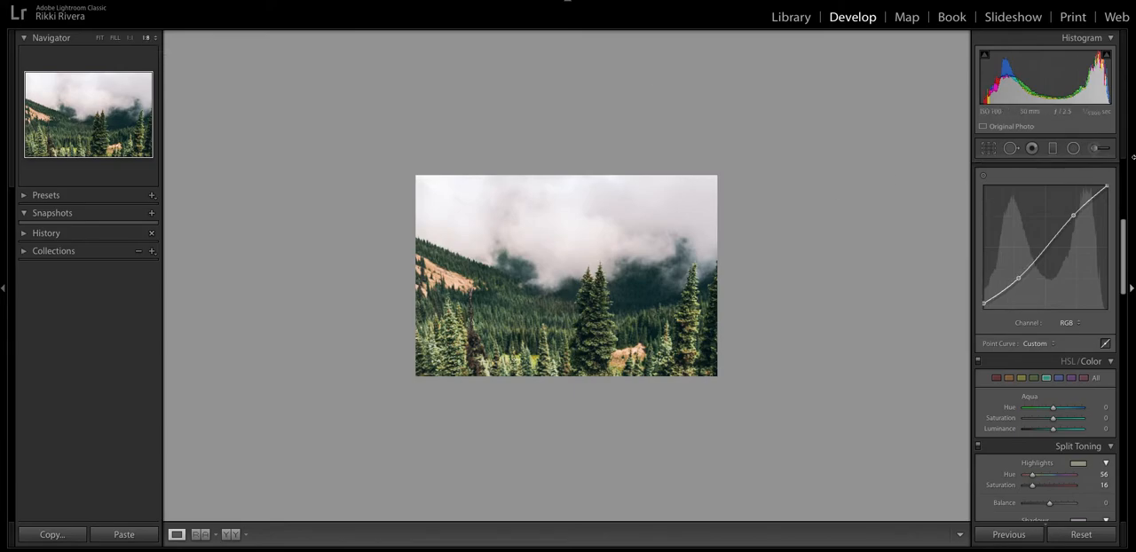
{"action": "left_click", "coordinate": [1099, 150]}
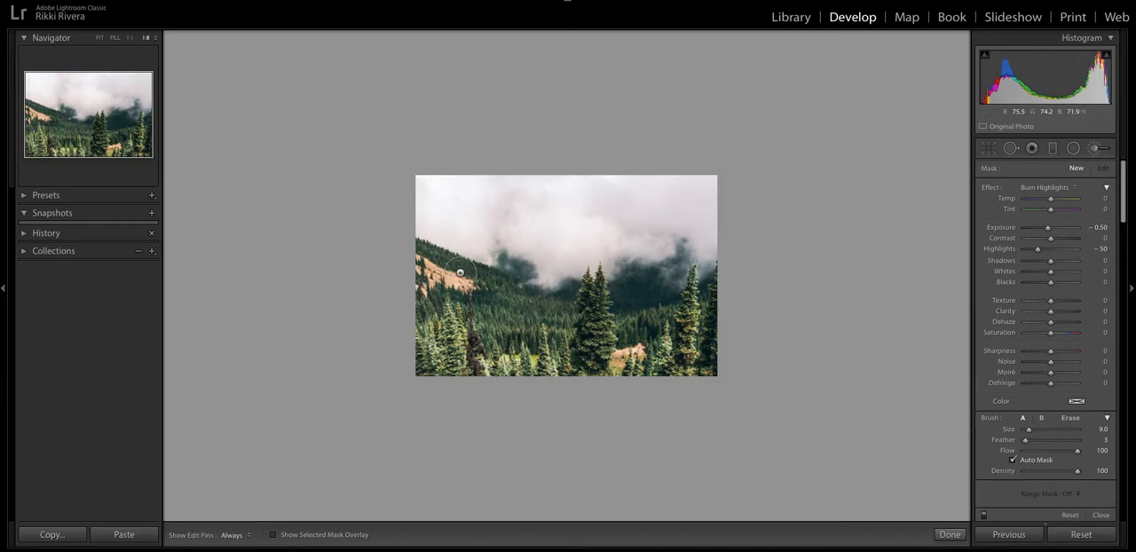
{"action": "scroll", "coordinate": [546, 284], "scroll_direction": "up", "scroll_amount": 10}
{"action": "scroll", "coordinate": [568, 264], "scroll_direction": "down", "scroll_amount": 2}
{"action": "left_click", "coordinate": [561, 257]}
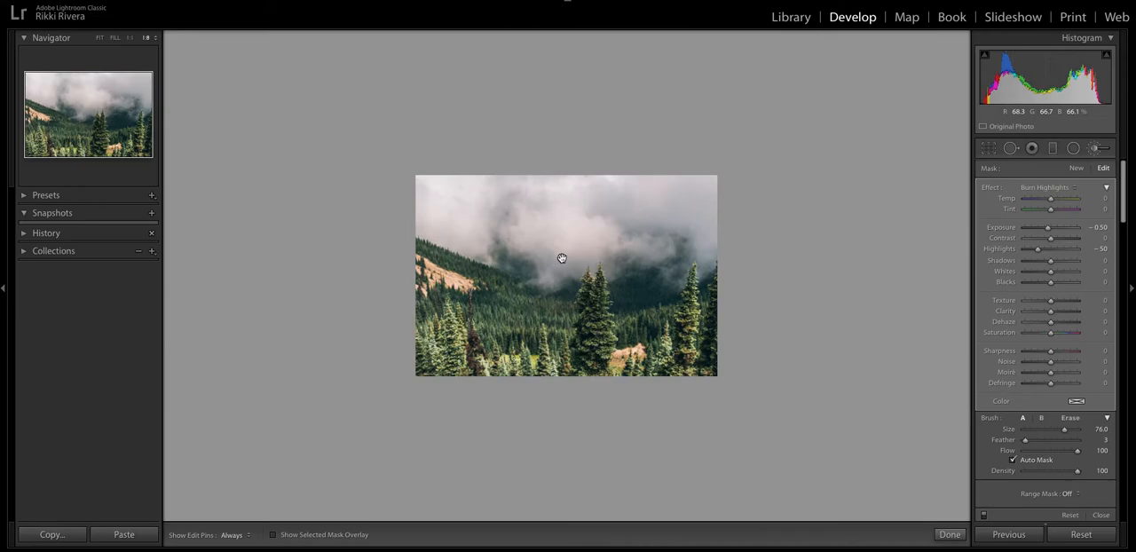
{"action": "key", "text": "o"}
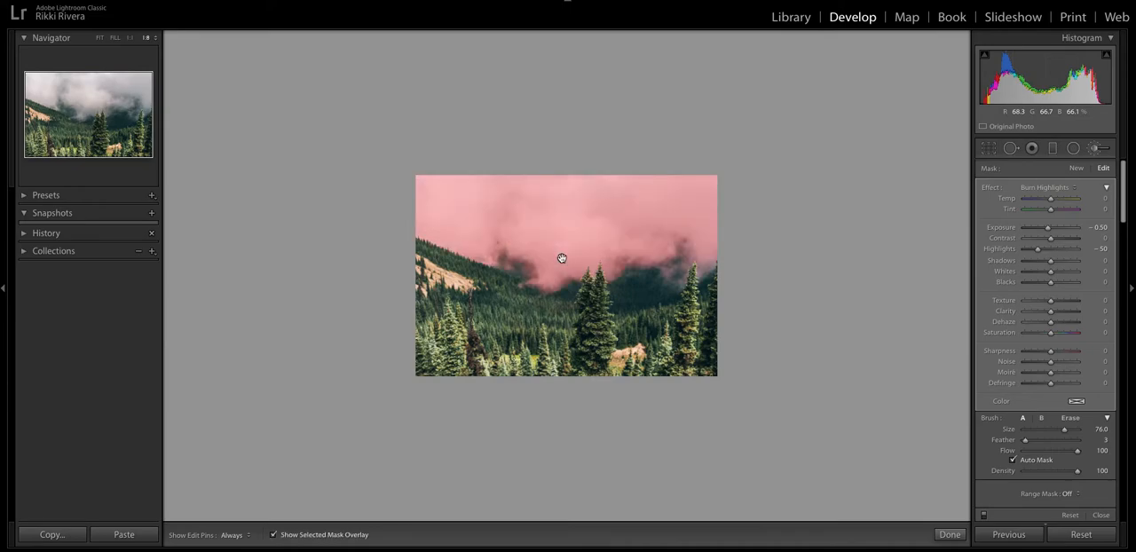
{"action": "key", "text": "o"}
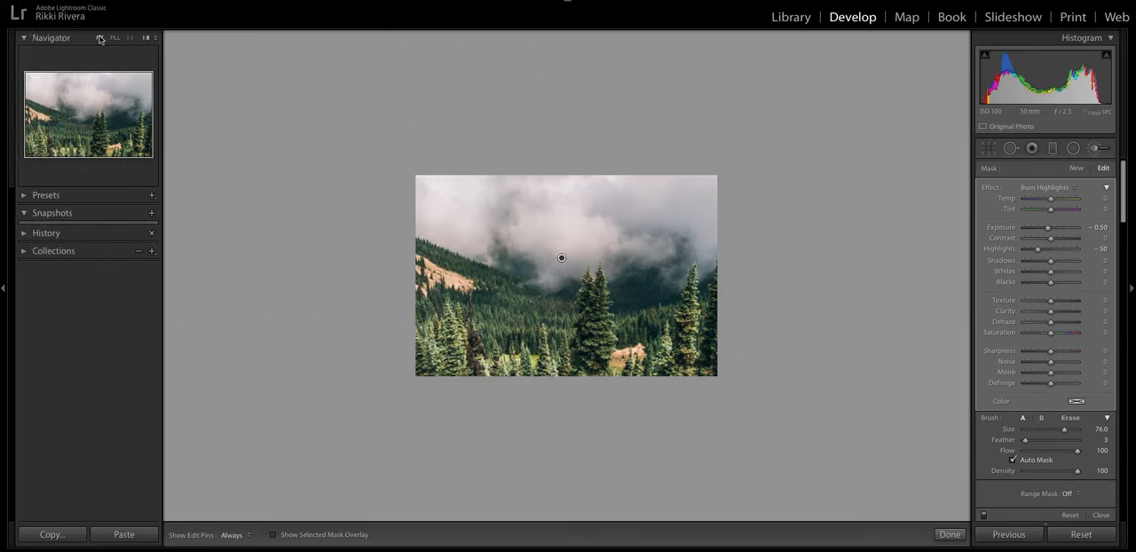
Set the sky brush adjustment's Dehaze to 9, Highlights to -25 and Exposure to -0.11.
{"action": "left_click", "coordinate": [100, 38]}
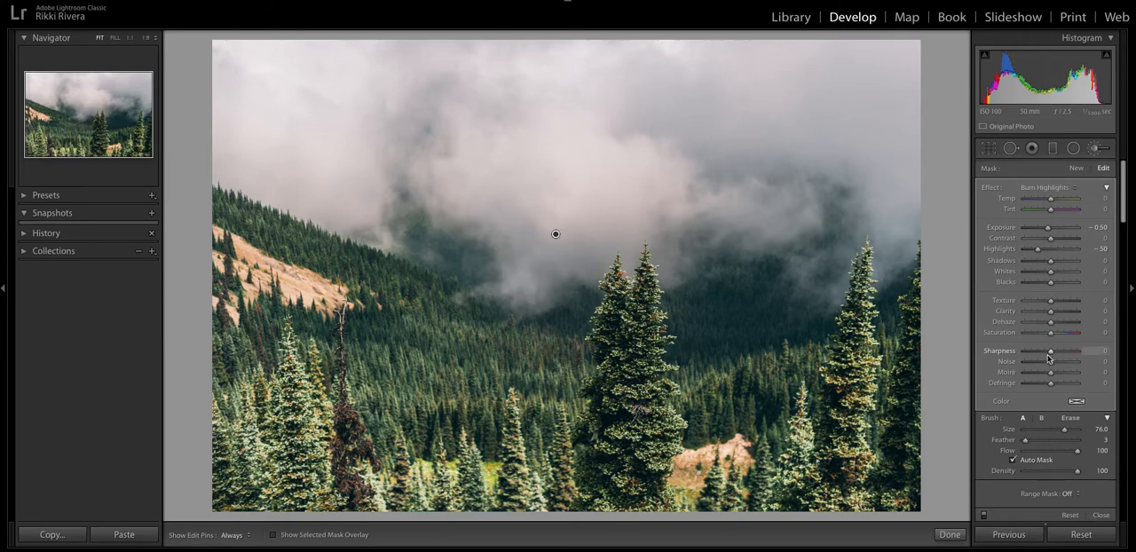
{"action": "scroll", "coordinate": [1050, 359], "scroll_direction": "down", "scroll_amount": 1}
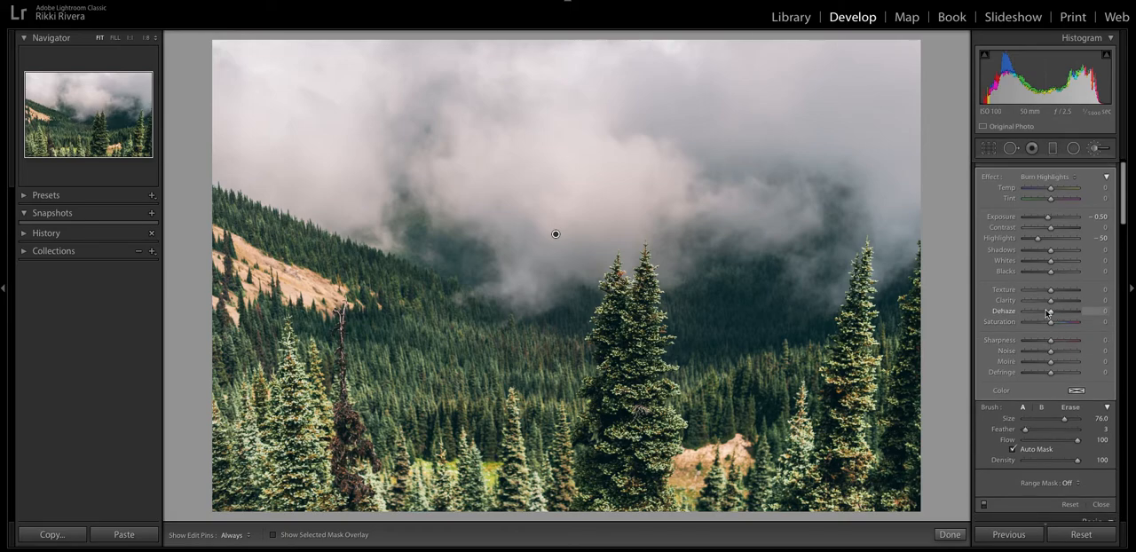
{"action": "mouse_move", "coordinate": [1052, 314]}
{"action": "left_mouse_down"}
{"action": "mouse_move", "coordinate": [1067, 313]}
{"action": "mouse_move", "coordinate": [1040, 317]}
{"action": "mouse_move", "coordinate": [1067, 312]}
{"action": "mouse_move", "coordinate": [1041, 316]}
{"action": "mouse_move", "coordinate": [1051, 315]}
{"action": "left_mouse_up"}
{"action": "left_click_drag", "start_coordinate": [1051, 313], "coordinate": [1057, 313]}
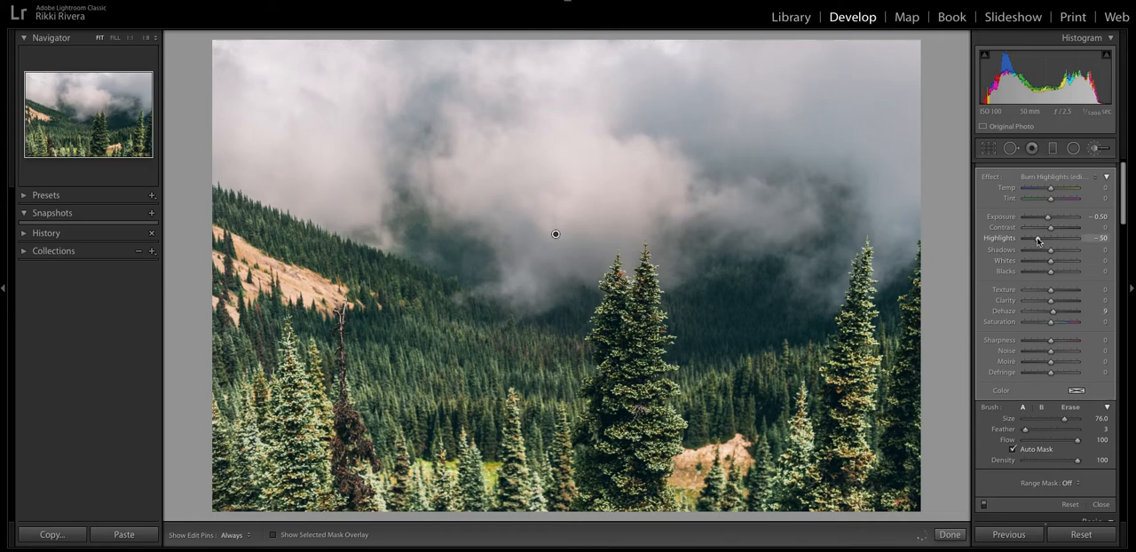
{"action": "left_click_drag", "start_coordinate": [1040, 241], "coordinate": [1051, 218]}
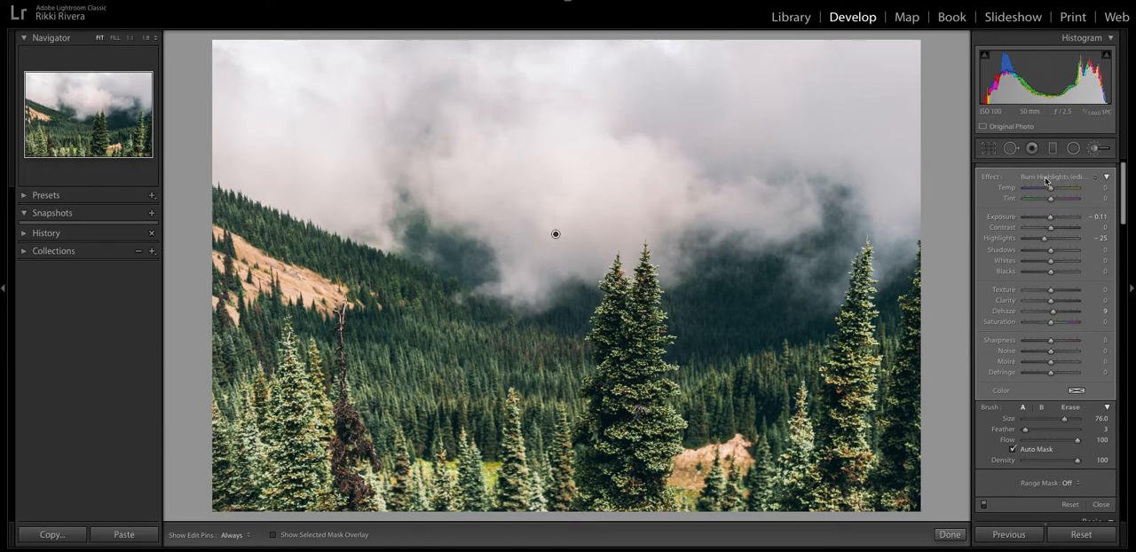
{"action": "left_click", "coordinate": [1046, 178]}
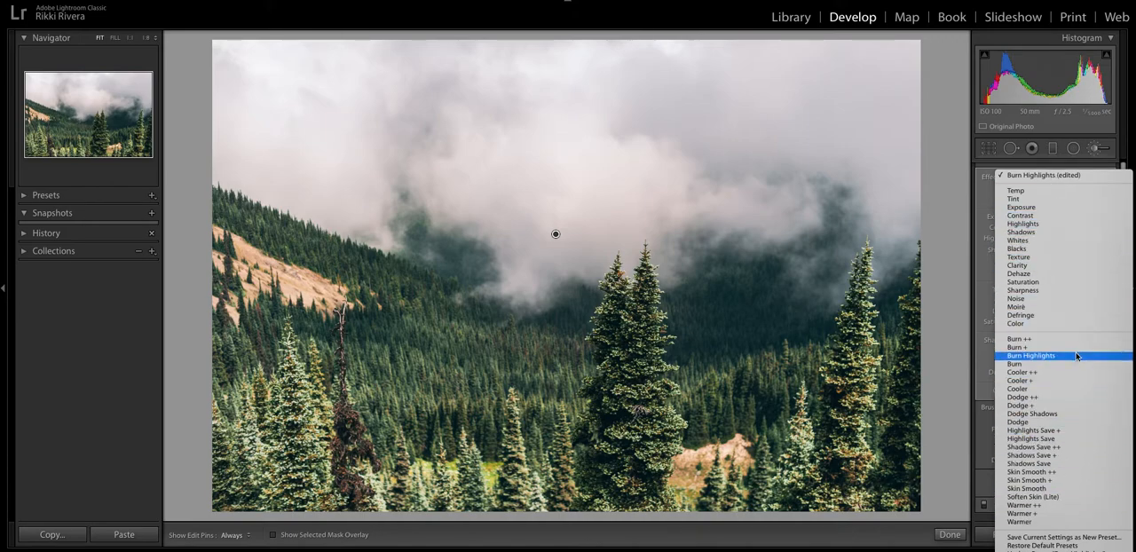
{"action": "left_click", "coordinate": [981, 310]}
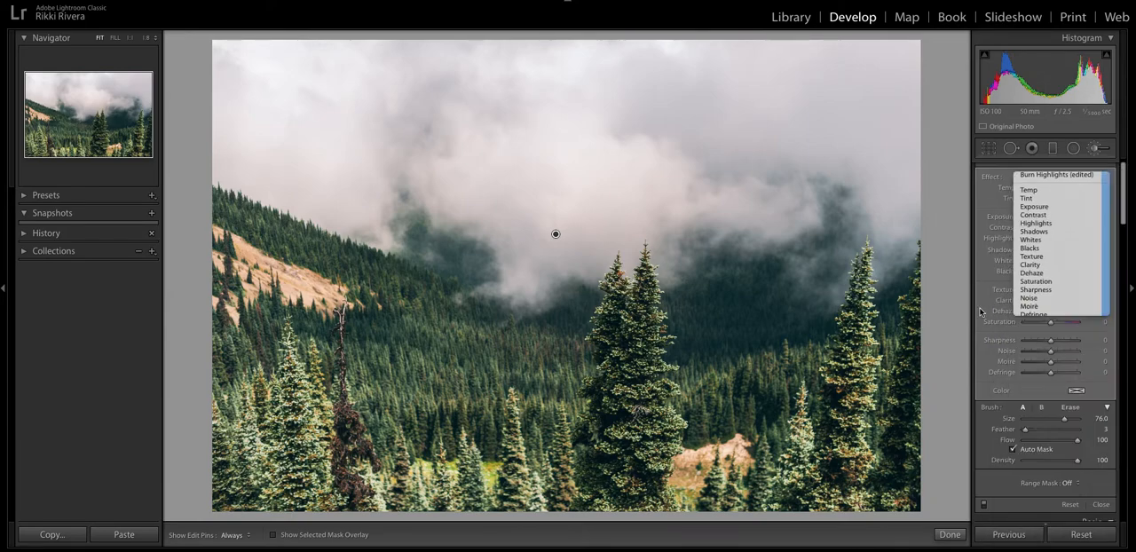
Set the sky brush adjustment's Texture to 12 and Clarity to 3, and finish the brush edit.
{"action": "scroll", "coordinate": [1059, 372], "scroll_direction": "down", "scroll_amount": 1}
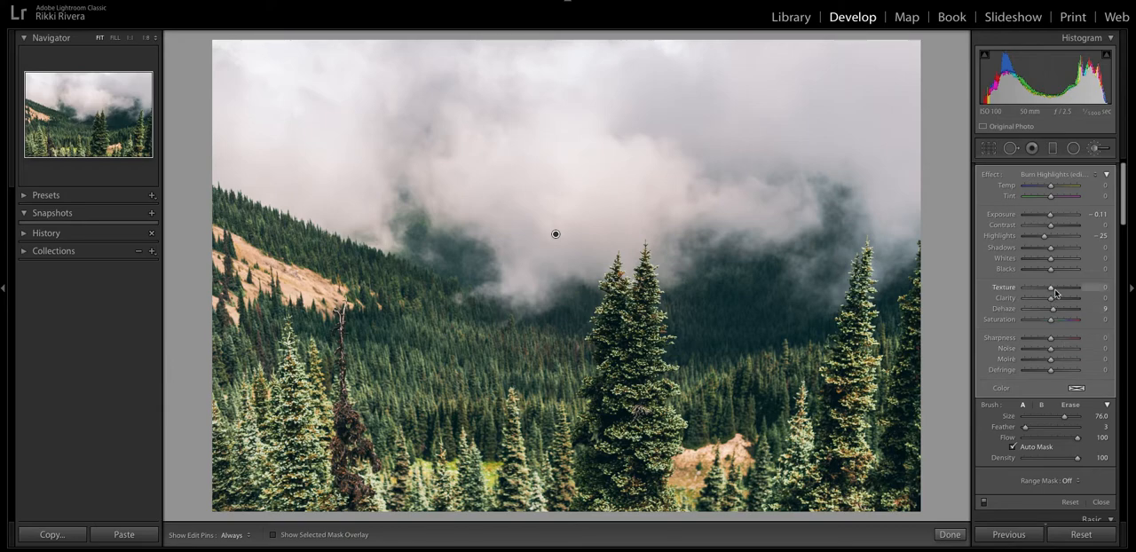
{"action": "left_click_drag", "start_coordinate": [1053, 292], "coordinate": [1054, 292]}
{"action": "left_click_drag", "start_coordinate": [1052, 291], "coordinate": [1009, 294]}
{"action": "left_click_drag", "start_coordinate": [1024, 287], "coordinate": [1055, 289]}
{"action": "left_click_drag", "start_coordinate": [1053, 300], "coordinate": [998, 306]}
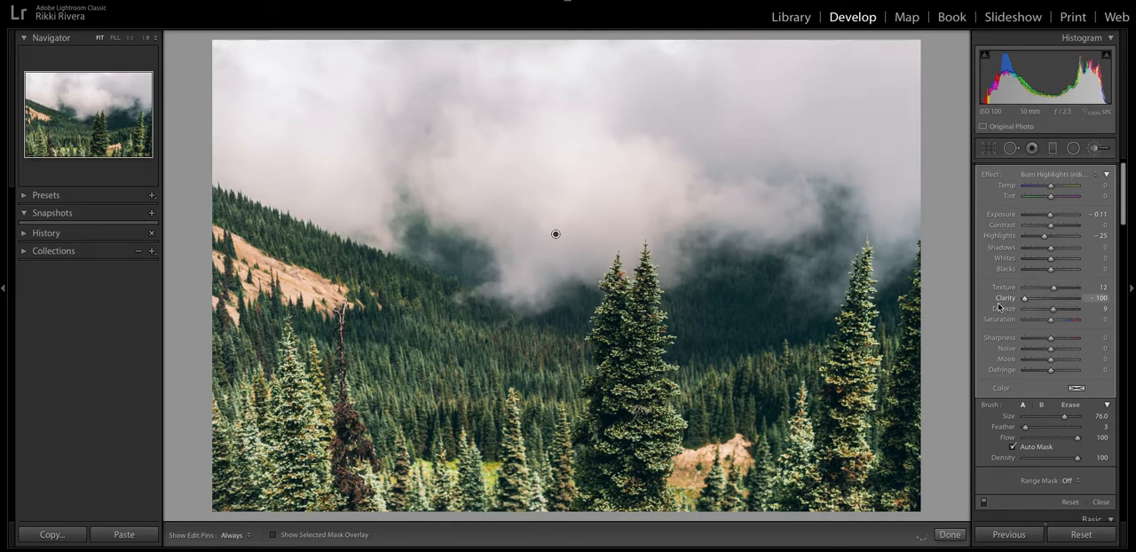
{"action": "left_click_drag", "start_coordinate": [1025, 299], "coordinate": [1057, 302]}
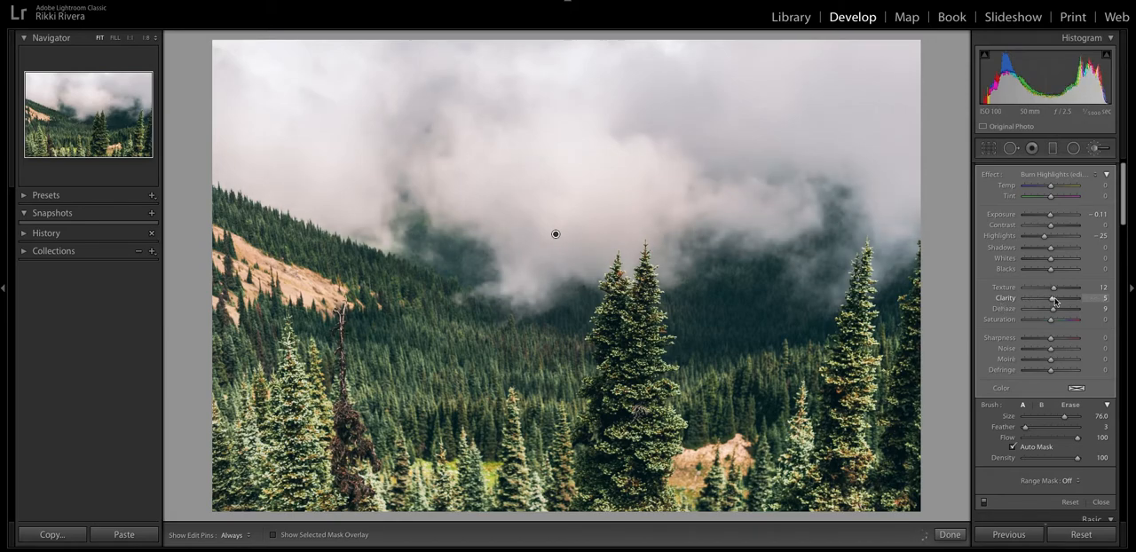
{"action": "left_click", "coordinate": [1101, 502]}
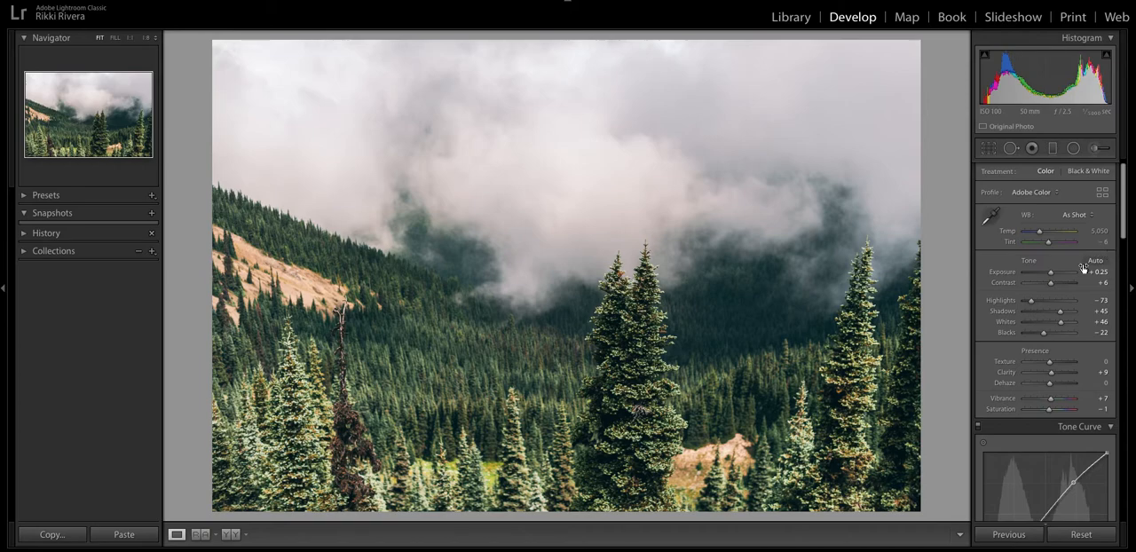
Fine-tune the blue and green hues slightly in the HSL color adjustments.
{"action": "scroll", "coordinate": [1061, 271], "scroll_direction": "down", "scroll_amount": 5}
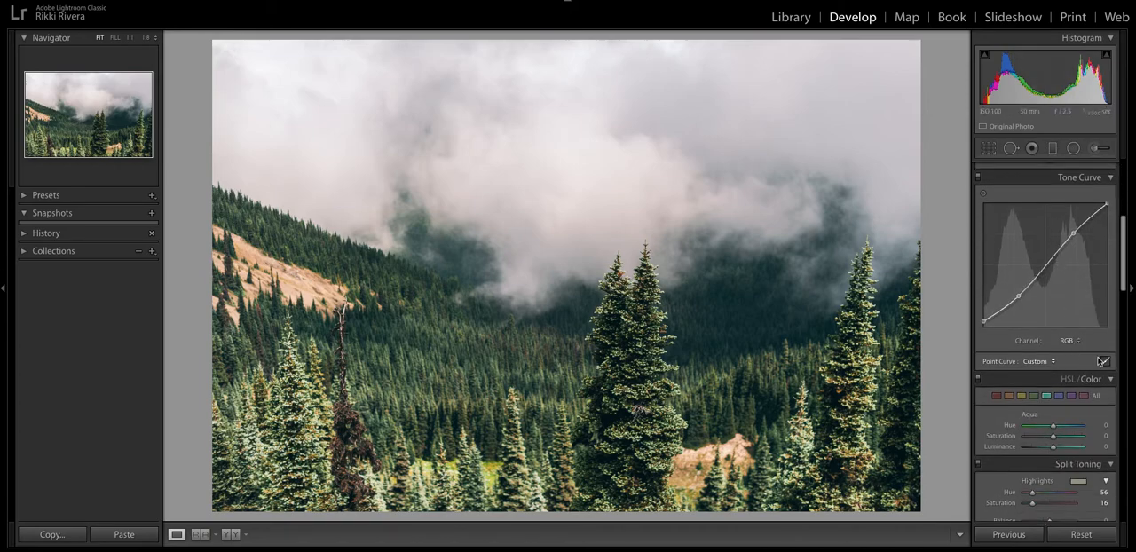
{"action": "left_click", "coordinate": [1059, 396]}
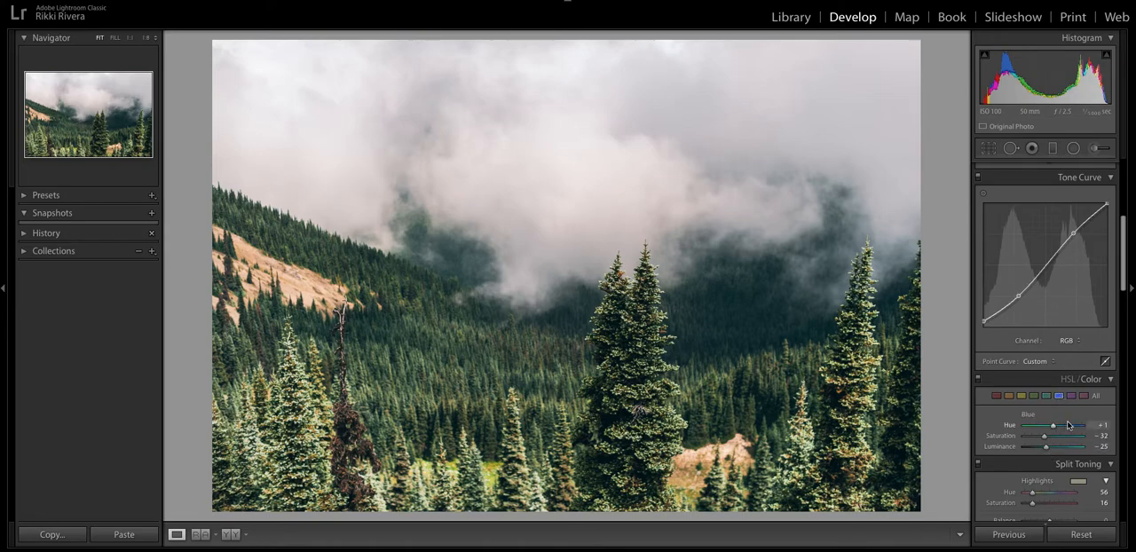
{"action": "mouse_move", "coordinate": [1054, 429]}
{"action": "left_mouse_down"}
{"action": "mouse_move", "coordinate": [1064, 427]}
{"action": "mouse_move", "coordinate": [1049, 435]}
{"action": "left_mouse_up"}
{"action": "left_click", "coordinate": [1045, 396]}
{"action": "left_click", "coordinate": [1035, 397]}
{"action": "left_click_drag", "start_coordinate": [1058, 427], "coordinate": [1052, 428]}
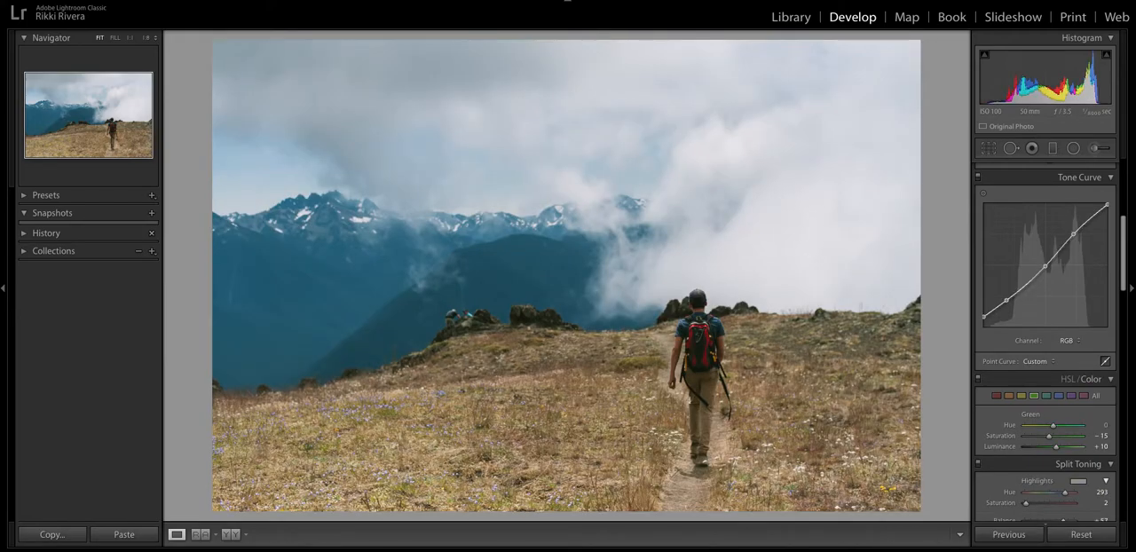
Reset all develop settings of the hiker photo and enable its lens corrections.
{"action": "left_click", "coordinate": [1088, 537]}
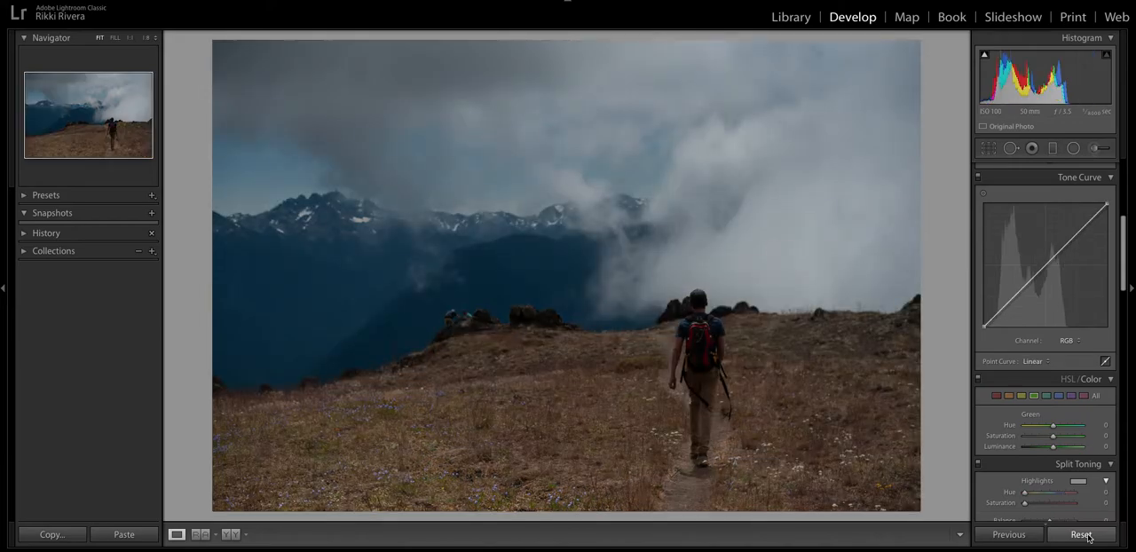
{"action": "scroll", "coordinate": [1080, 336], "scroll_direction": "up", "scroll_amount": 5}
{"action": "scroll", "coordinate": [1077, 342], "scroll_direction": "down", "scroll_amount": 12}
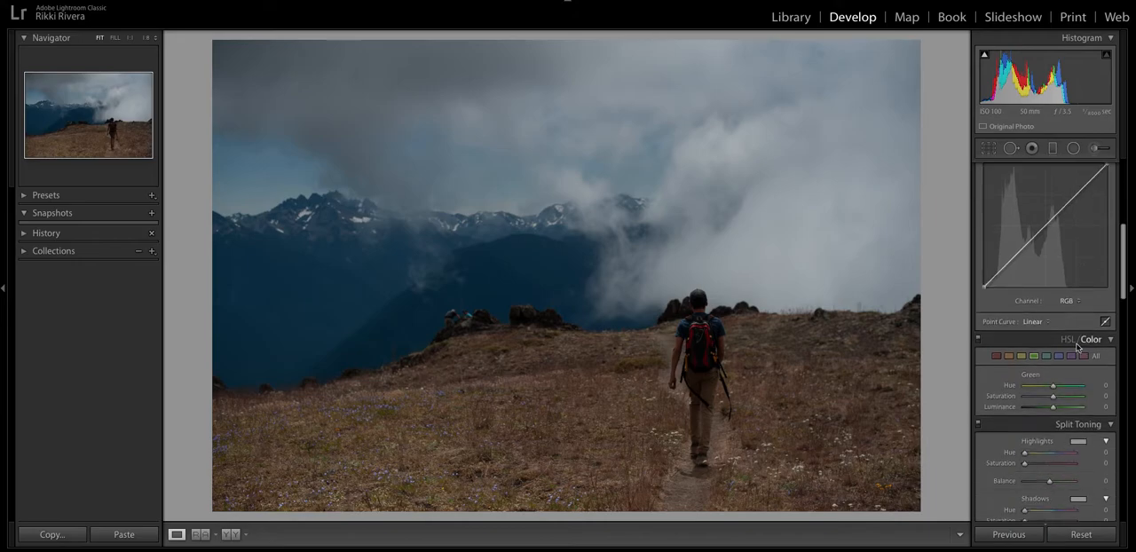
{"action": "scroll", "coordinate": [1070, 346], "scroll_direction": "down", "scroll_amount": 3}
{"action": "scroll", "coordinate": [1069, 346], "scroll_direction": "up", "scroll_amount": 3}
{"action": "left_click", "coordinate": [1034, 304]}
{"action": "left_click", "coordinate": [1032, 315]}
{"action": "scroll", "coordinate": [1060, 272], "scroll_direction": "up", "scroll_amount": 10}
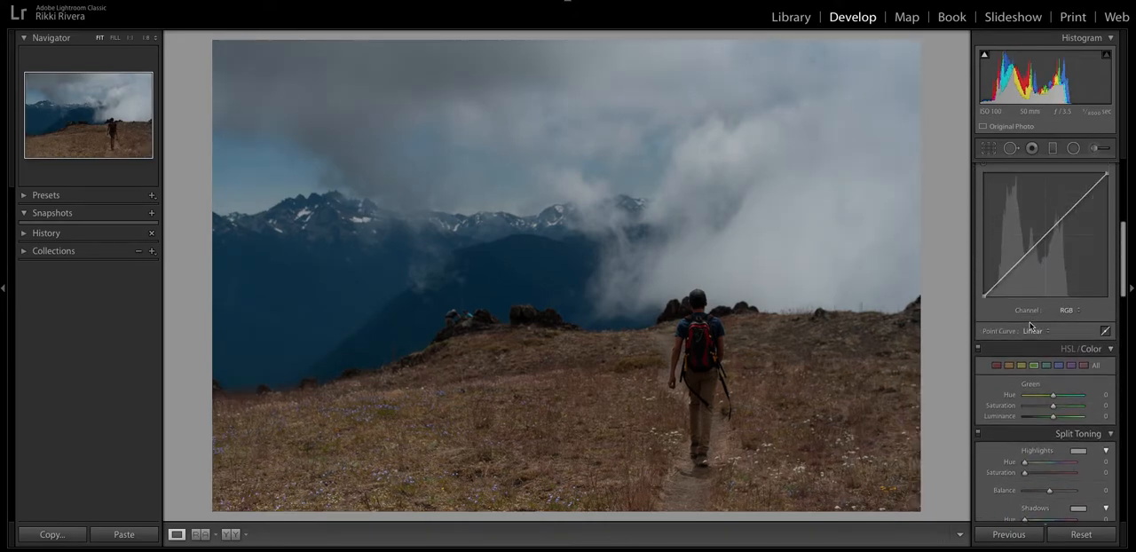
{"action": "scroll", "coordinate": [1078, 270], "scroll_direction": "down", "scroll_amount": 1}
Apply Auto tone to the hiker photo, and set Exposure to +1.00, Highlights to -97, Blacks to -20 and Clarity to +15.
{"action": "left_click", "coordinate": [1096, 274]}
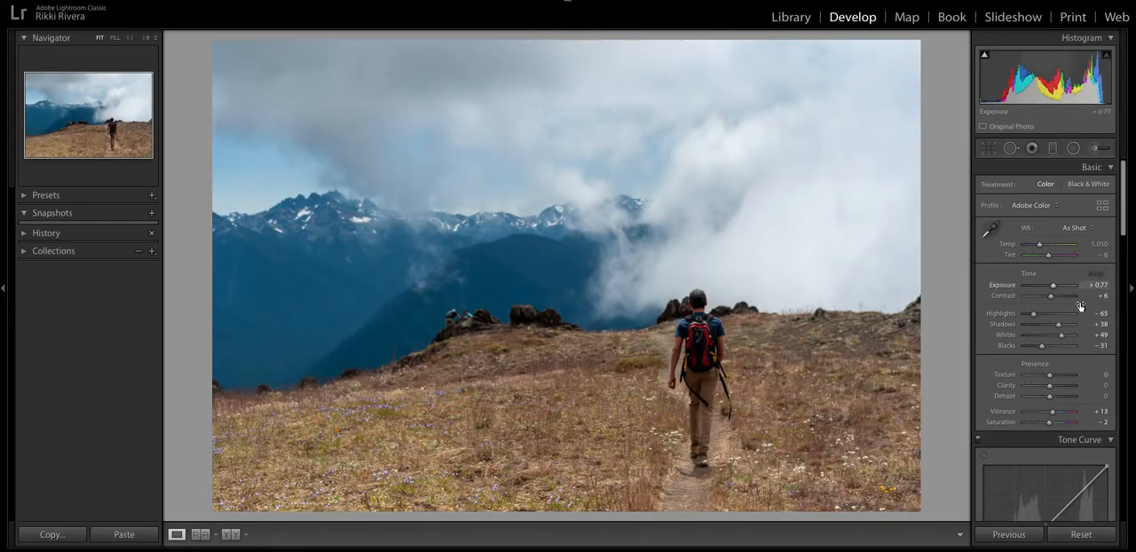
{"action": "left_click_drag", "start_coordinate": [1055, 287], "coordinate": [1025, 313]}
{"action": "left_click_drag", "start_coordinate": [1041, 346], "coordinate": [1044, 347]}
{"action": "scroll", "coordinate": [1046, 337], "scroll_direction": "down", "scroll_amount": 2}
{"action": "left_click_drag", "start_coordinate": [1049, 313], "coordinate": [1053, 315]}
Set the hiker photo's Vibrance and Saturation to 0.
{"action": "left_click", "coordinate": [1101, 338]}
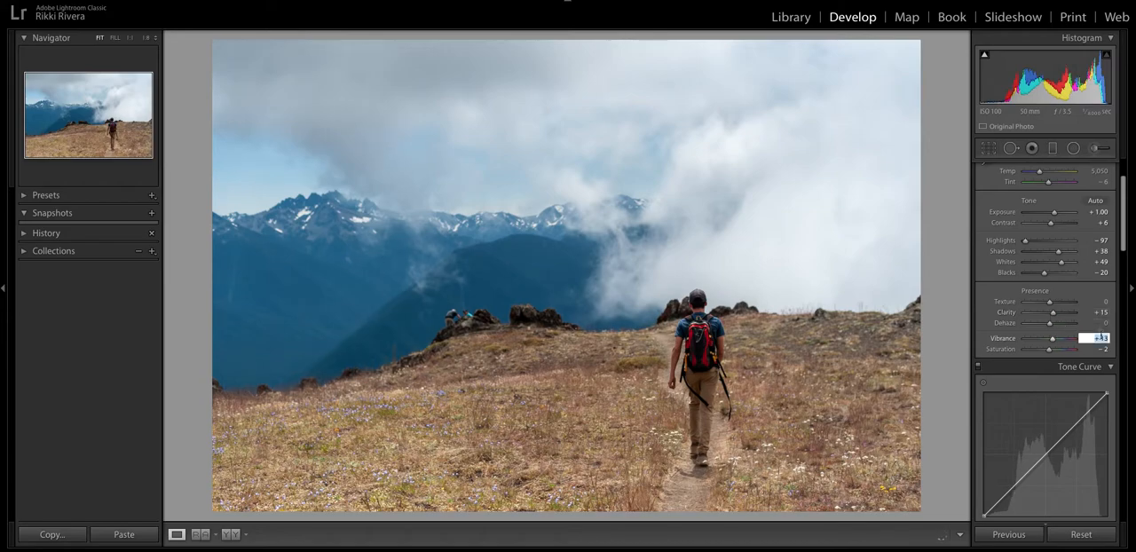
{"action": "type", "text": "0"}
{"action": "key", "text": "Tab"}
{"action": "type", "text": "0"}
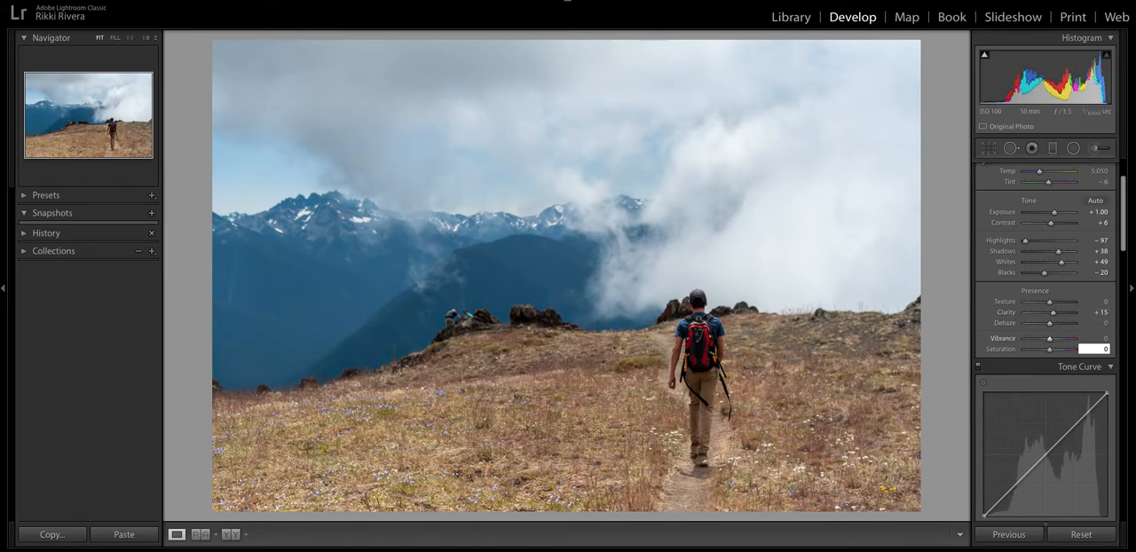
{"action": "key", "text": "Return"}
{"action": "scroll", "coordinate": [1021, 342], "scroll_direction": "down", "scroll_amount": 3}
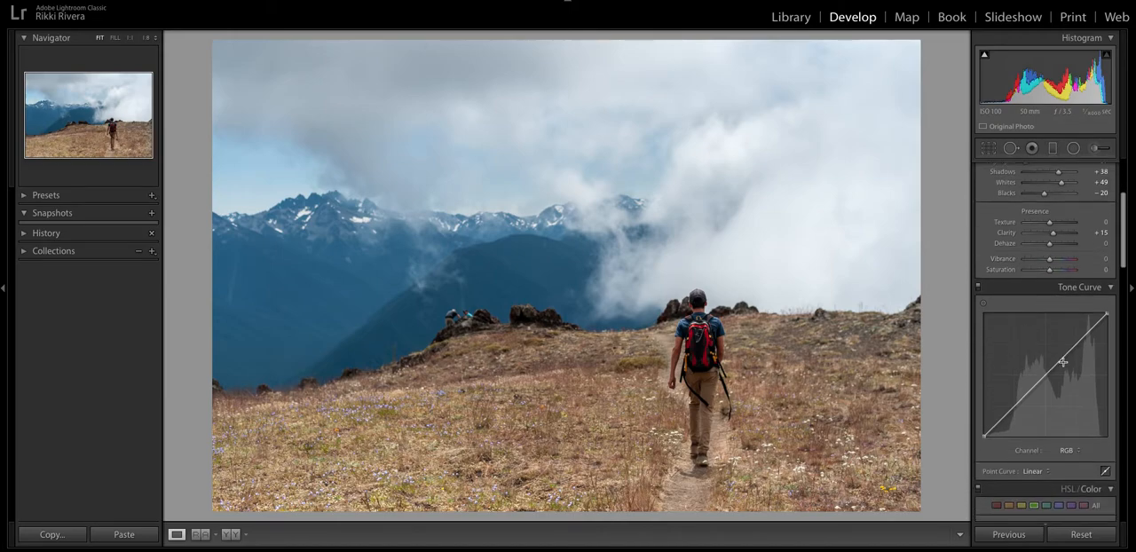
Straighten the hiker photo with a crop angle of 1.08 and apply the crop.
{"action": "scroll", "coordinate": [1063, 351], "scroll_direction": "up", "scroll_amount": 3}
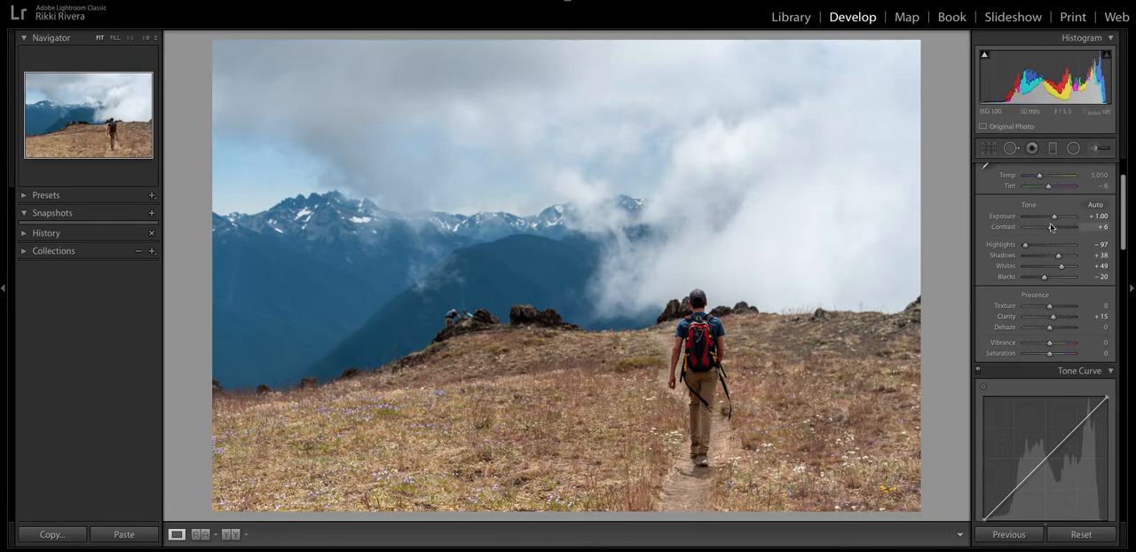
{"action": "scroll", "coordinate": [1021, 204], "scroll_direction": "up", "scroll_amount": 3}
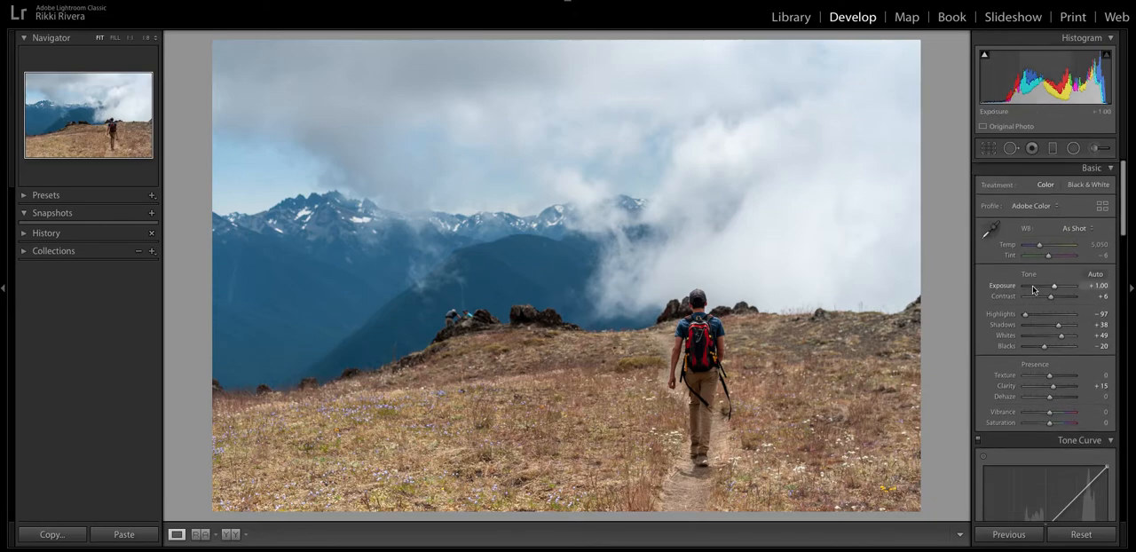
{"action": "left_click", "coordinate": [988, 148]}
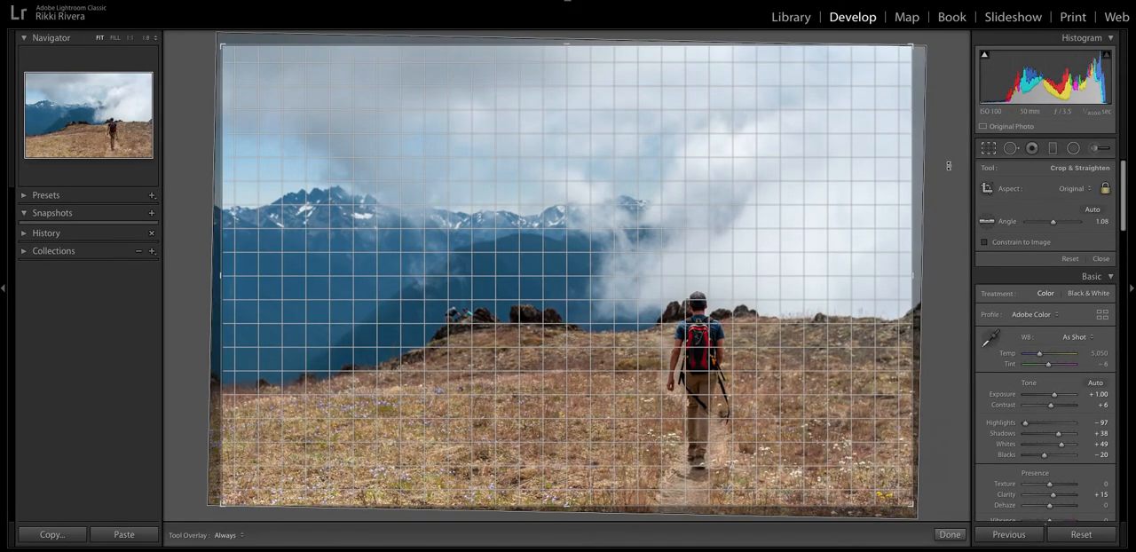
{"action": "key", "text": "r"}
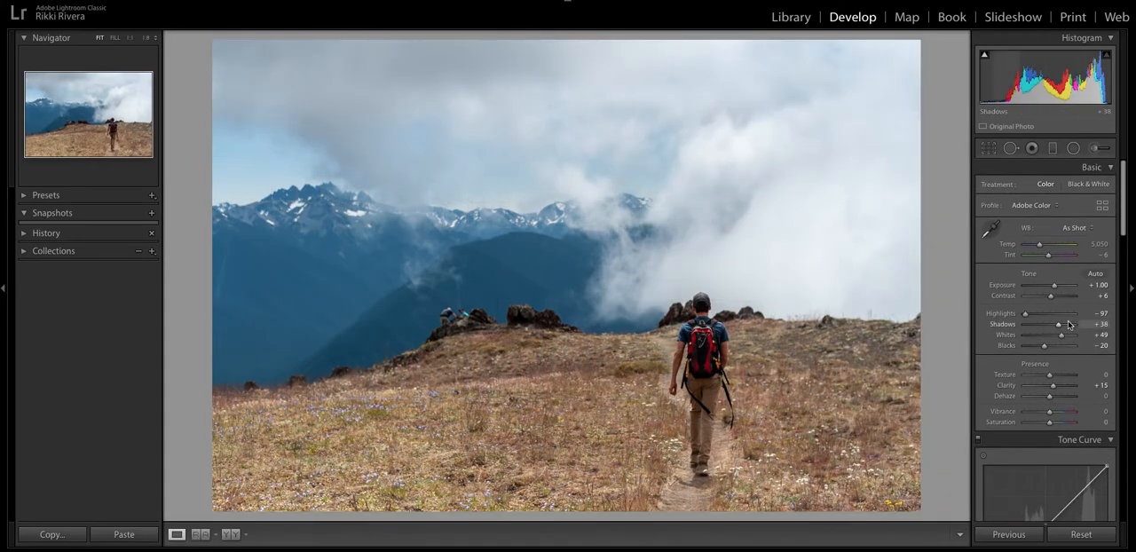
Set up an adjustment brush with the Dodge Shadows effect and a brush size of 8.
{"action": "scroll", "coordinate": [1068, 325], "scroll_direction": "down", "scroll_amount": 1}
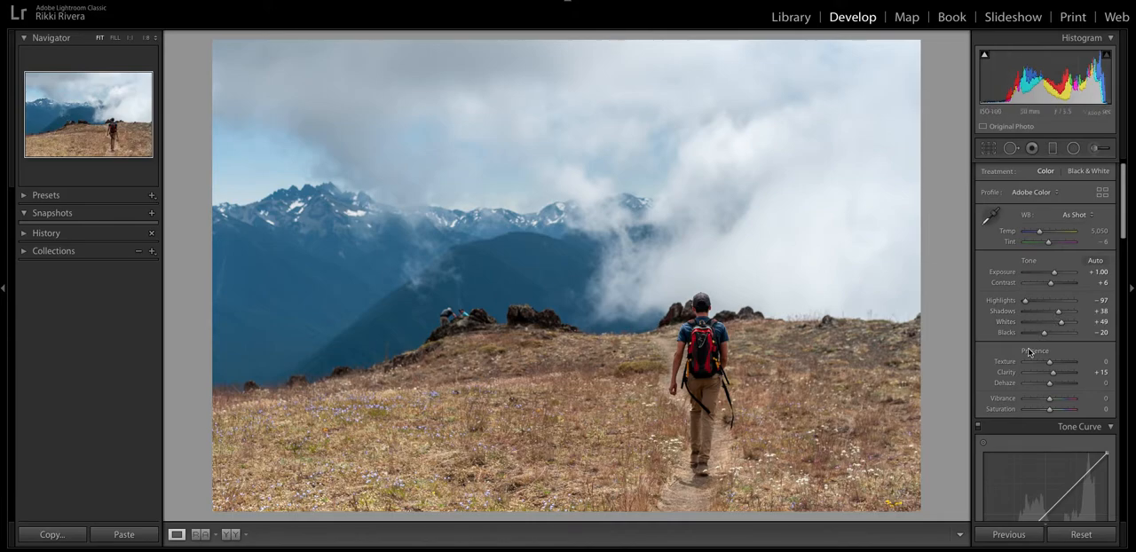
{"action": "scroll", "coordinate": [1026, 354], "scroll_direction": "down", "scroll_amount": 1}
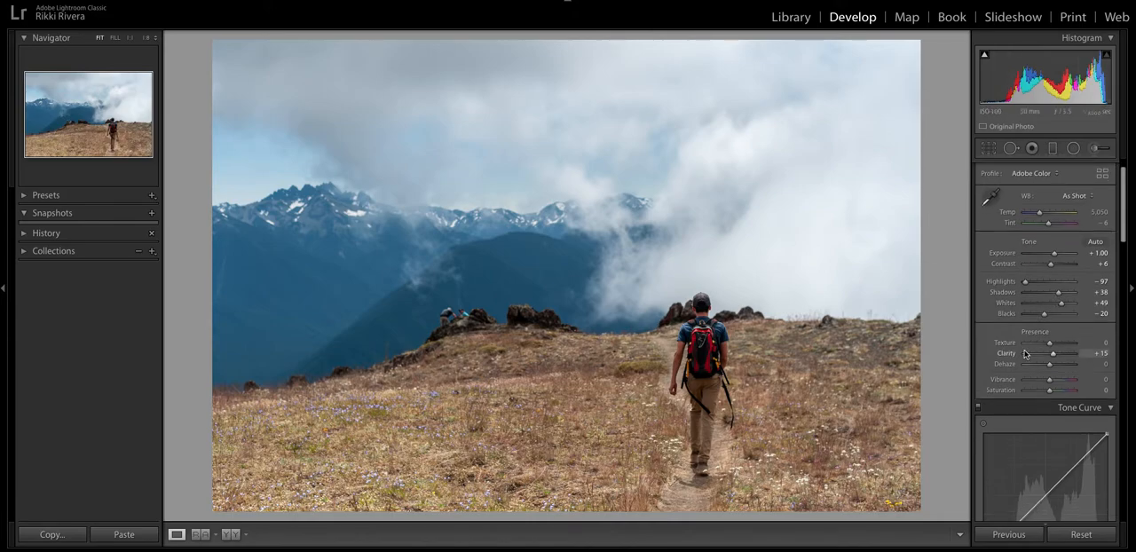
{"action": "scroll", "coordinate": [1026, 353], "scroll_direction": "down", "scroll_amount": 1}
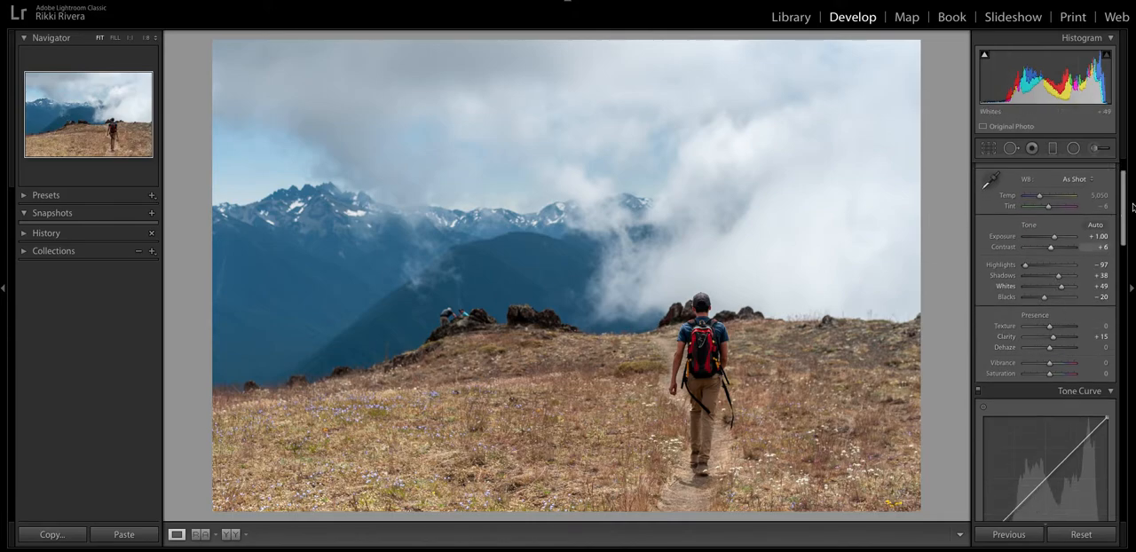
{"action": "left_click", "coordinate": [1103, 152]}
{"action": "left_click", "coordinate": [1057, 190]}
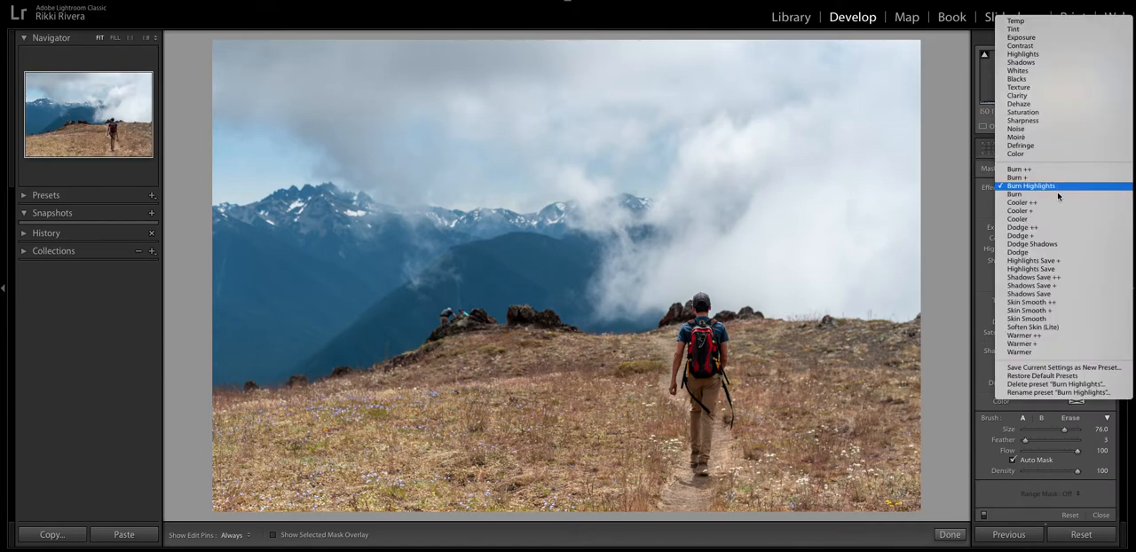
{"action": "left_click", "coordinate": [1029, 243]}
{"action": "scroll", "coordinate": [703, 328], "scroll_direction": "down", "scroll_amount": 10}
{"action": "scroll", "coordinate": [704, 330], "scroll_direction": "down", "scroll_amount": 3}
Paint the dodge brush over the hiker from head to feet, set its Shadows to 23 and finish the brush edit.
{"action": "key", "text": "h"}
{"action": "mouse_move", "coordinate": [699, 334]}
{"action": "left_mouse_down"}
{"action": "mouse_move", "coordinate": [709, 344]}
{"action": "mouse_move", "coordinate": [688, 344]}
{"action": "mouse_move", "coordinate": [673, 371]}
{"action": "mouse_move", "coordinate": [674, 353]}
{"action": "mouse_move", "coordinate": [717, 357]}
{"action": "mouse_move", "coordinate": [701, 457]}
{"action": "left_mouse_up"}
{"action": "key", "text": "h"}
{"action": "left_click_drag", "start_coordinate": [1059, 261], "coordinate": [1057, 264]}
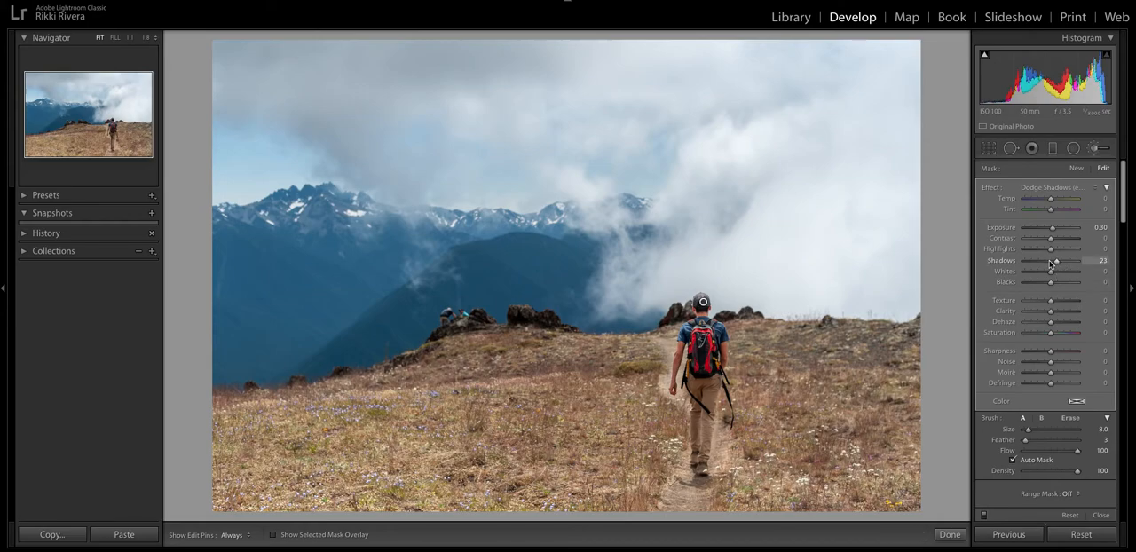
{"action": "left_click", "coordinate": [950, 535]}
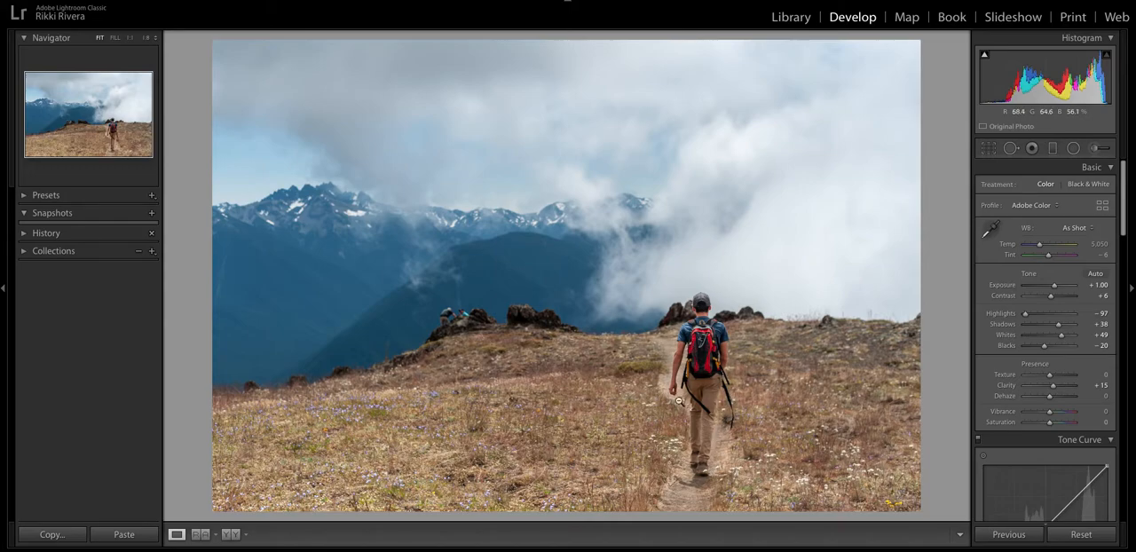
Shape the RGB tone curve into an S-curve with a lifted black point and an upper point at 69.0 / 73.3 %.
{"action": "scroll", "coordinate": [1059, 313], "scroll_direction": "down", "scroll_amount": 3}
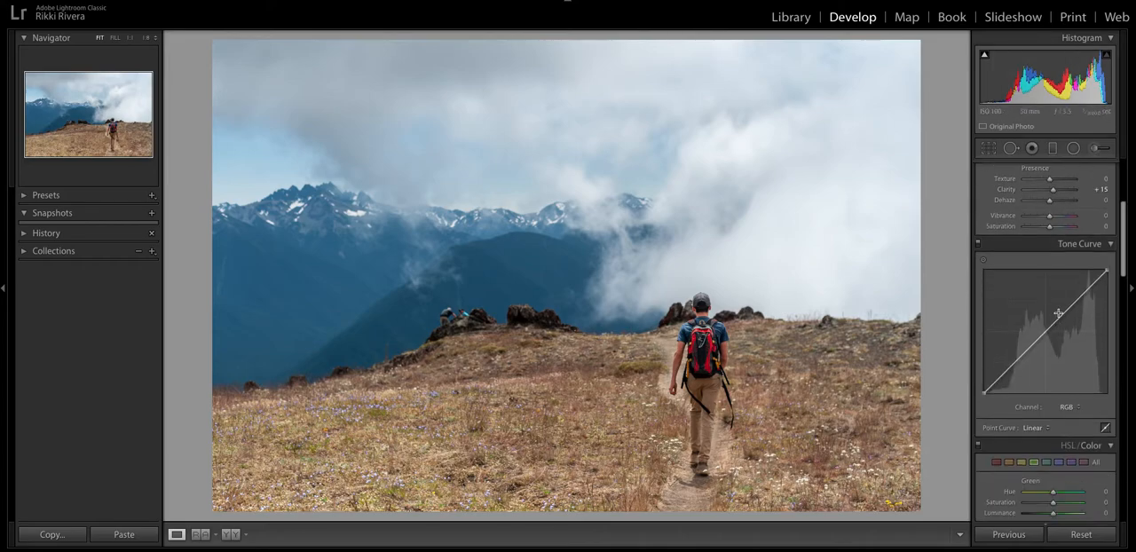
{"action": "scroll", "coordinate": [1059, 314], "scroll_direction": "down", "scroll_amount": 2}
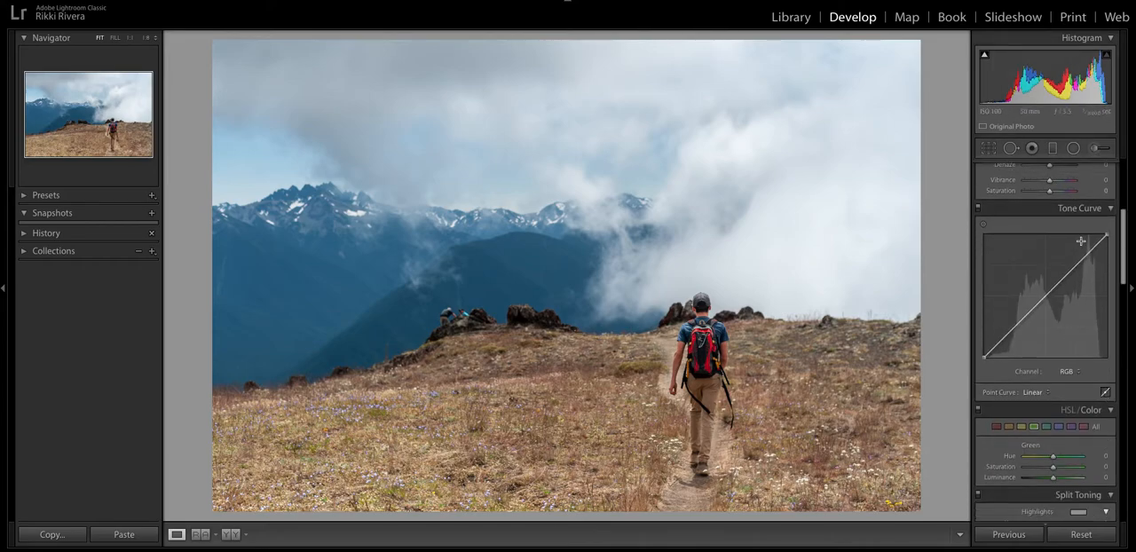
{"action": "left_click_drag", "start_coordinate": [1072, 270], "coordinate": [1068, 265]}
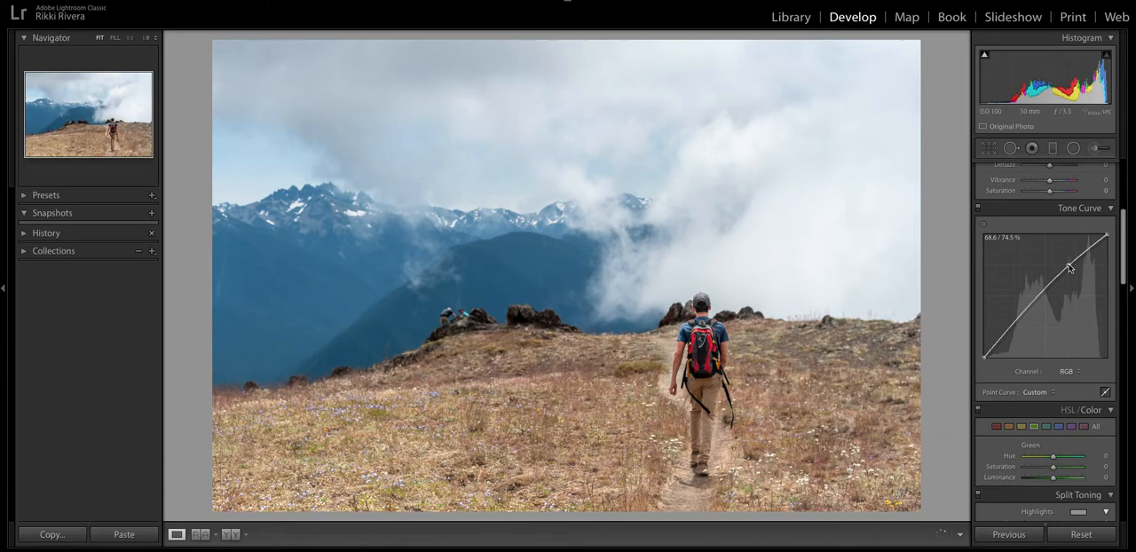
{"action": "left_click_drag", "start_coordinate": [1021, 318], "coordinate": [1018, 326]}
{"action": "left_click_drag", "start_coordinate": [985, 357], "coordinate": [1003, 338]}
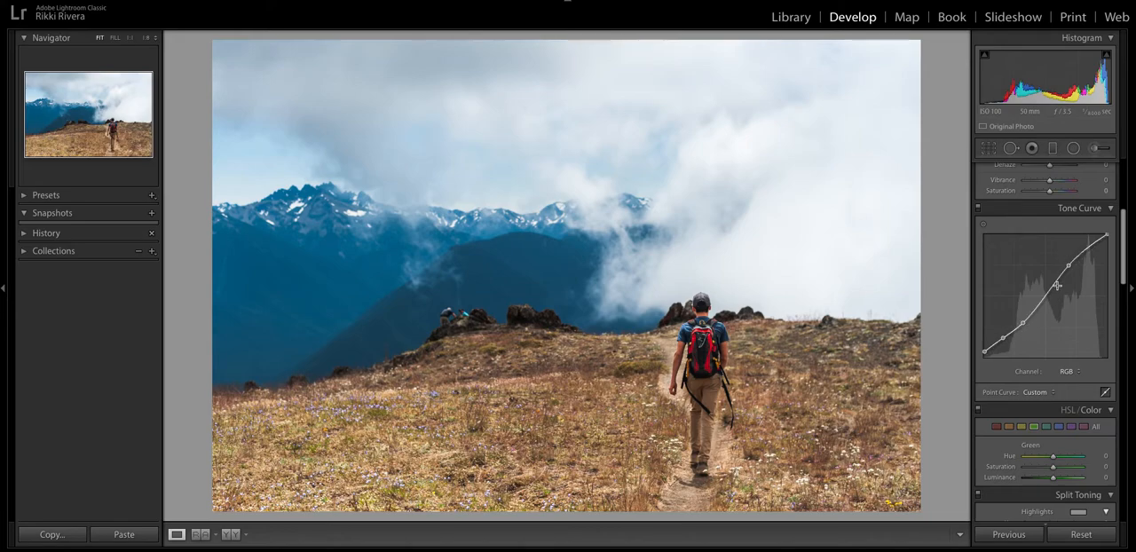
{"action": "left_click_drag", "start_coordinate": [1069, 266], "coordinate": [1069, 267]}
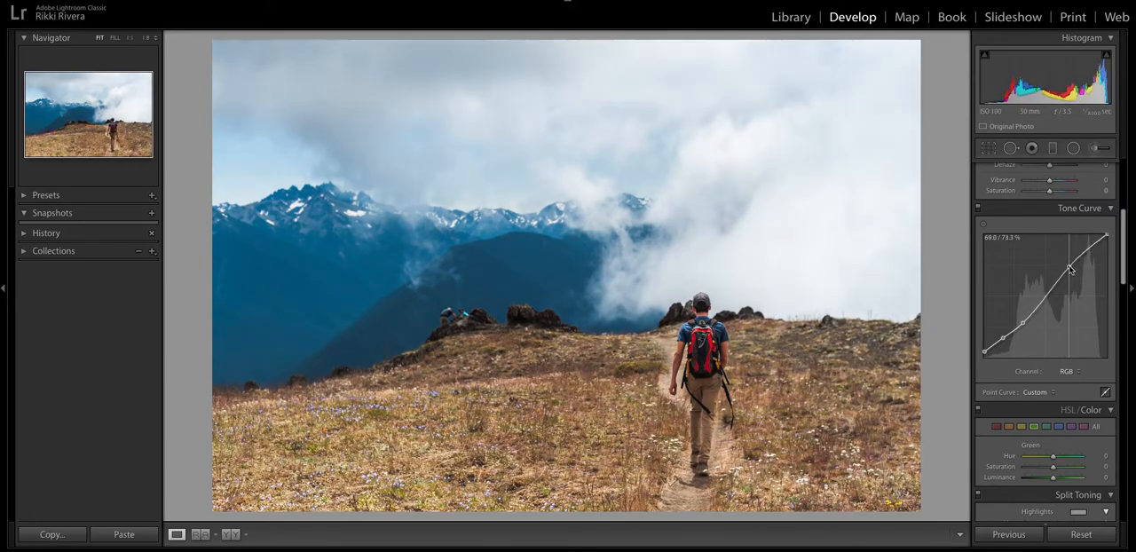
Fine-tune the hiker photo's Contrast in the basic tone adjustments.
{"action": "scroll", "coordinate": [1078, 280], "scroll_direction": "up", "scroll_amount": 2}
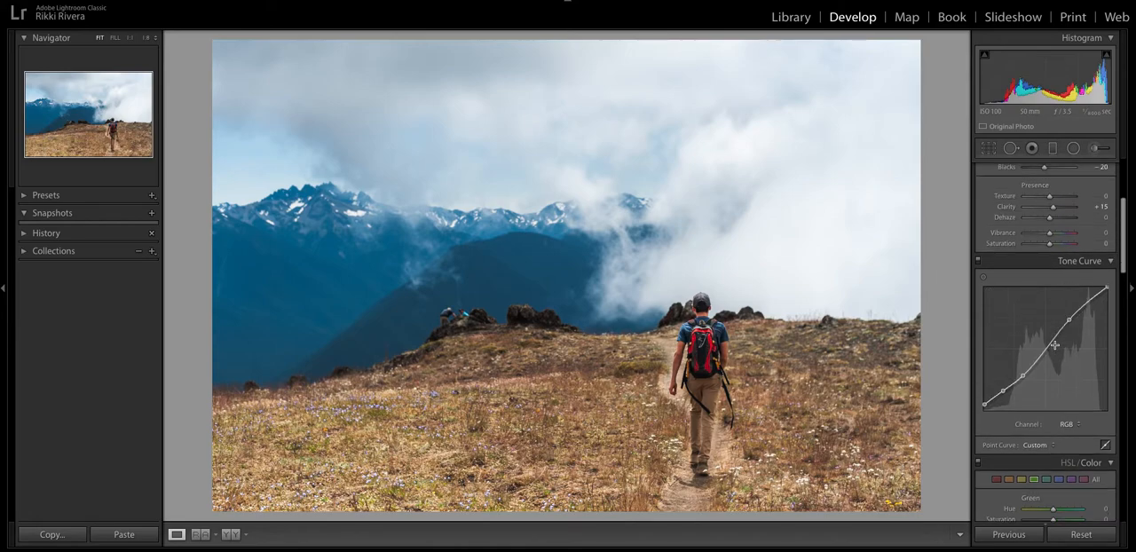
{"action": "scroll", "coordinate": [1076, 315], "scroll_direction": "up", "scroll_amount": 4}
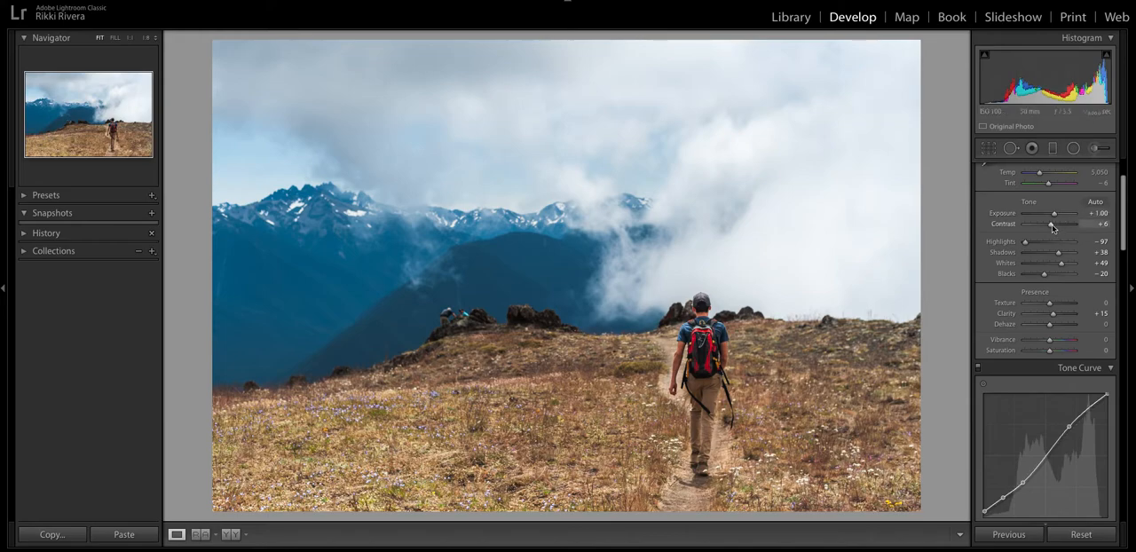
{"action": "mouse_move", "coordinate": [1050, 227]}
{"action": "left_mouse_down"}
{"action": "mouse_move", "coordinate": [1064, 227]}
{"action": "mouse_move", "coordinate": [1054, 227]}
{"action": "left_mouse_up"}
Shape the red channel's tone curve into an S-curve with raised highlights, lowered darks and a lifted black point.
{"action": "scroll", "coordinate": [1052, 228], "scroll_direction": "down", "scroll_amount": 3}
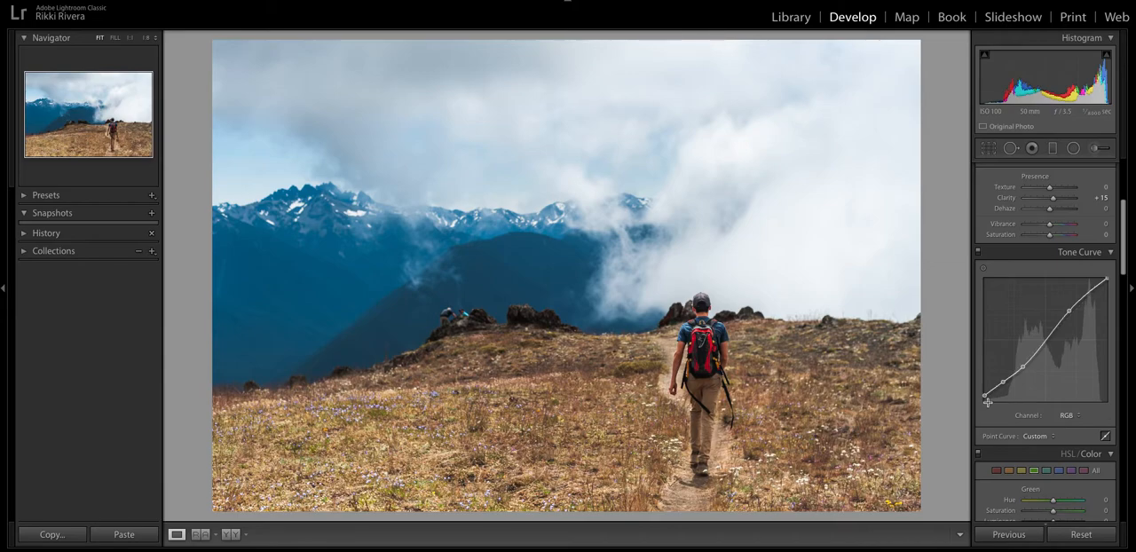
{"action": "left_click", "coordinate": [1068, 415]}
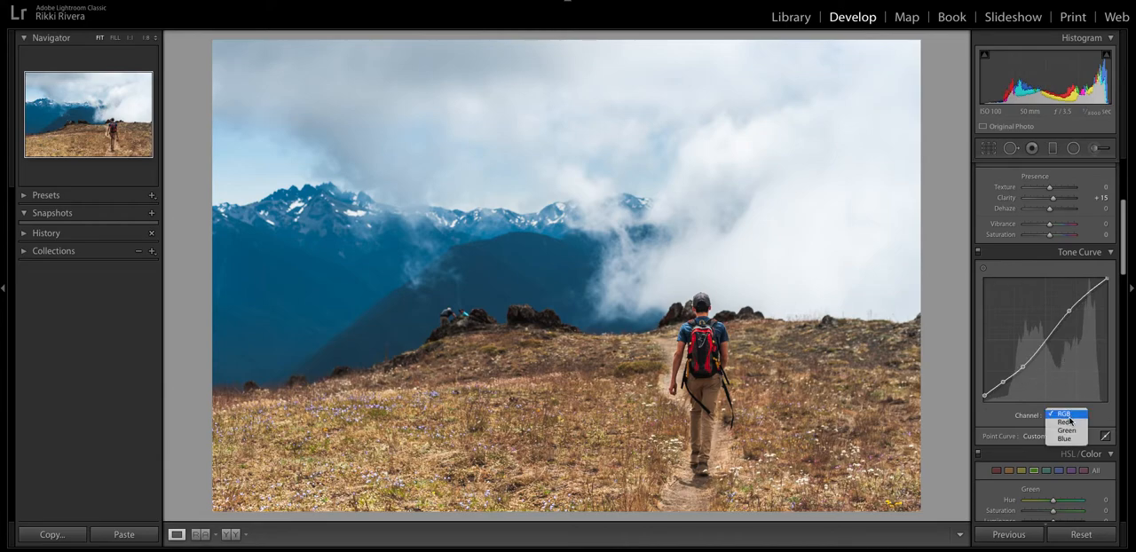
{"action": "left_click", "coordinate": [1068, 422]}
{"action": "left_click_drag", "start_coordinate": [1072, 315], "coordinate": [1069, 310]}
{"action": "mouse_move", "coordinate": [1011, 371]}
{"action": "left_mouse_down"}
{"action": "mouse_move", "coordinate": [986, 398]}
{"action": "mouse_move", "coordinate": [1020, 371]}
{"action": "left_mouse_up"}
{"action": "left_click_drag", "start_coordinate": [1070, 309], "coordinate": [1068, 310]}
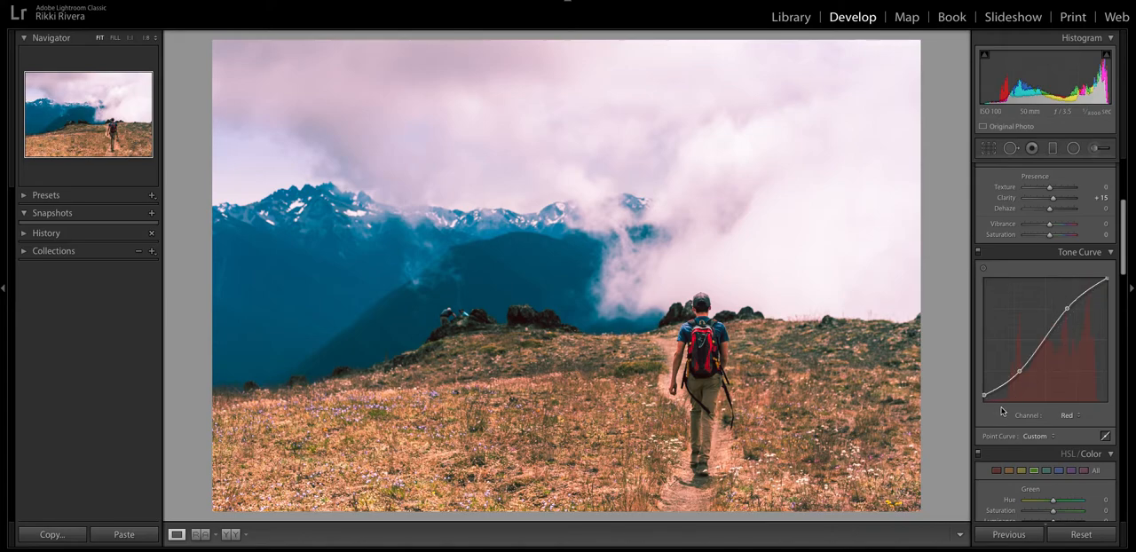
Shape the green channel's curve into an S-curve with a lifted black point and points at 28.6 / 25.9 % and 72.5 / 77.3 %.
{"action": "left_click", "coordinate": [1069, 418]}
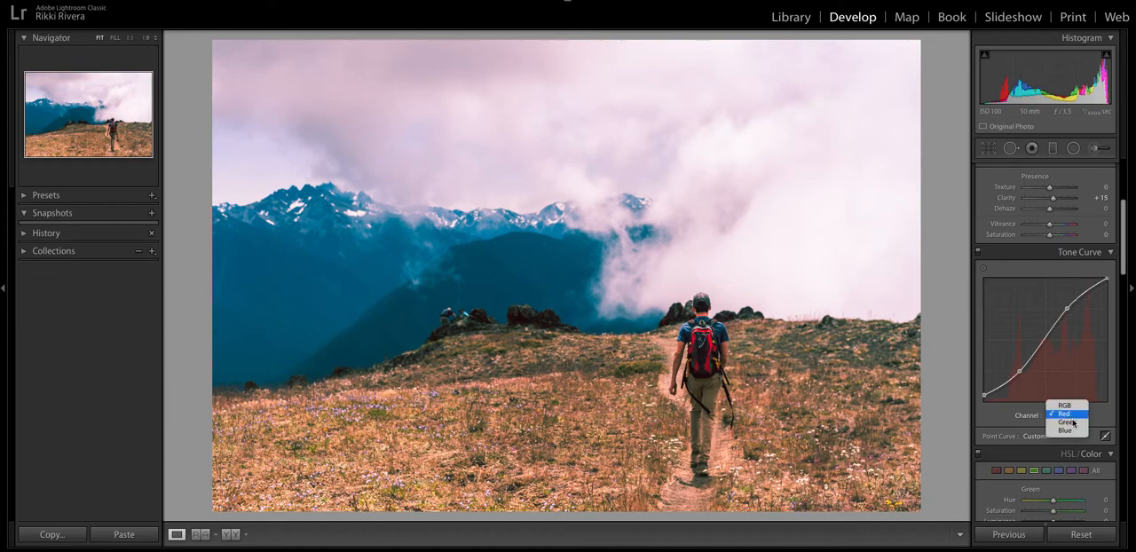
{"action": "left_click", "coordinate": [1069, 423]}
{"action": "left_click_drag", "start_coordinate": [1074, 312], "coordinate": [1074, 309]}
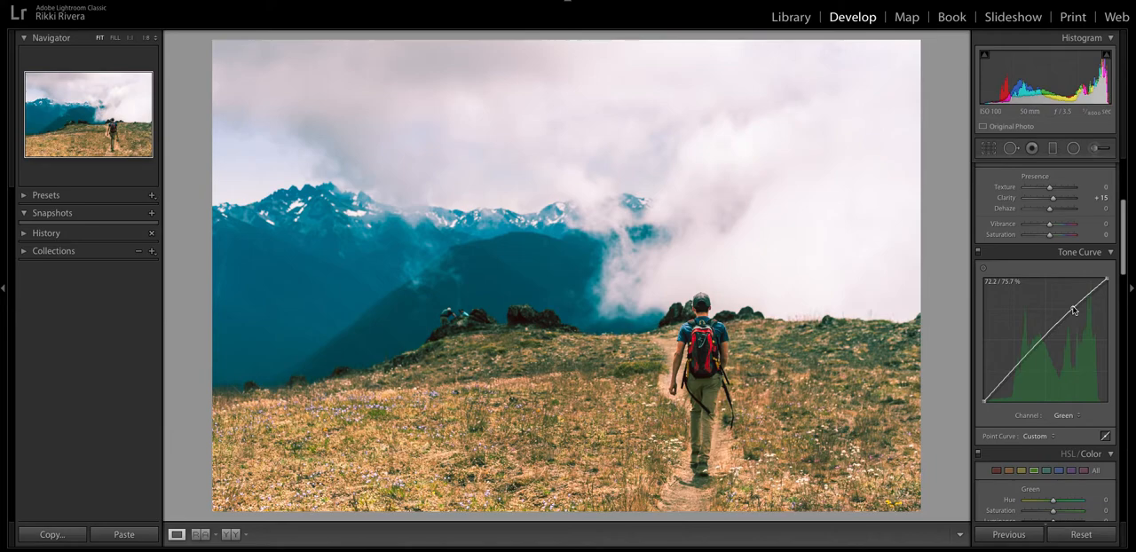
{"action": "left_click_drag", "start_coordinate": [1020, 366], "coordinate": [1018, 370]}
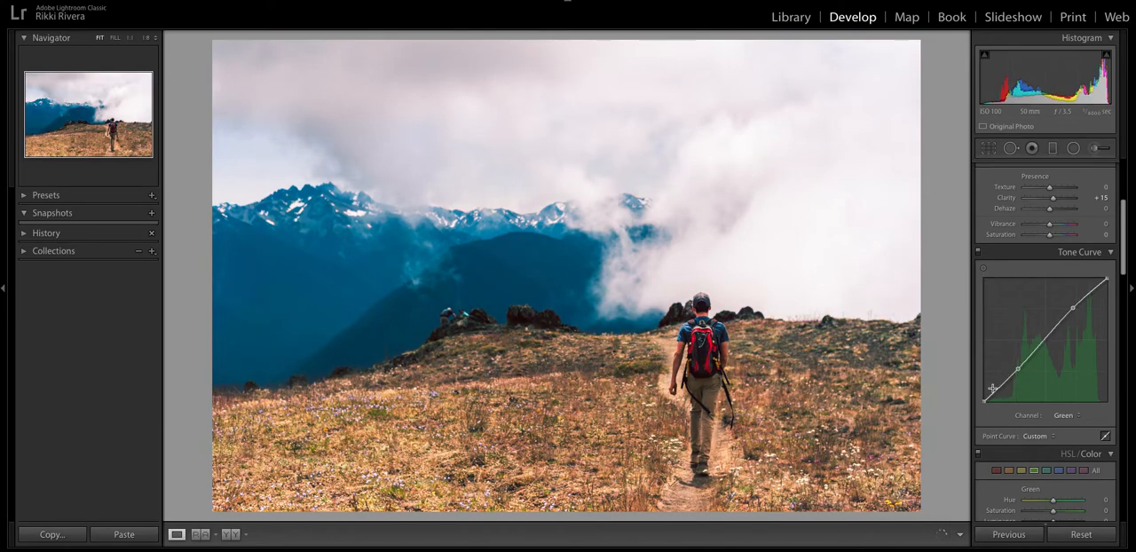
{"action": "left_click_drag", "start_coordinate": [984, 400], "coordinate": [1019, 373]}
{"action": "left_click", "coordinate": [1019, 374]}
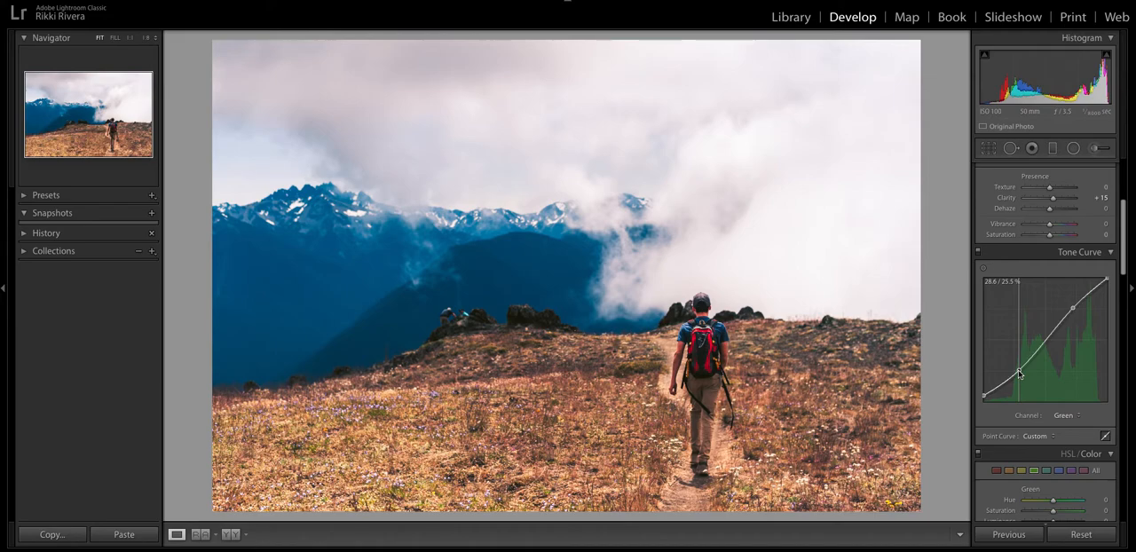
{"action": "left_click_drag", "start_coordinate": [1019, 374], "coordinate": [1017, 367]}
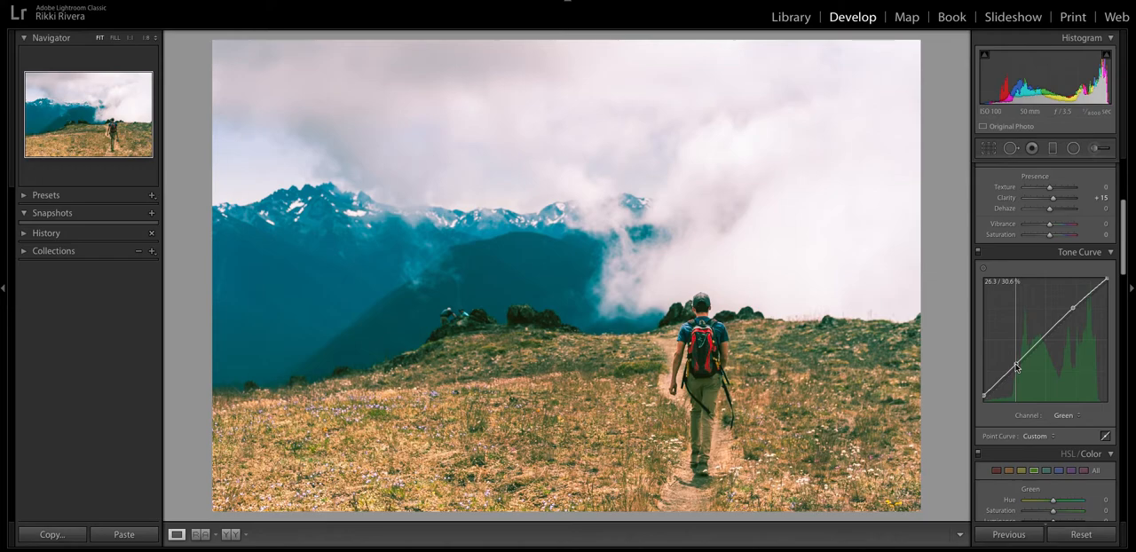
{"action": "left_click_drag", "start_coordinate": [1017, 367], "coordinate": [1018, 373]}
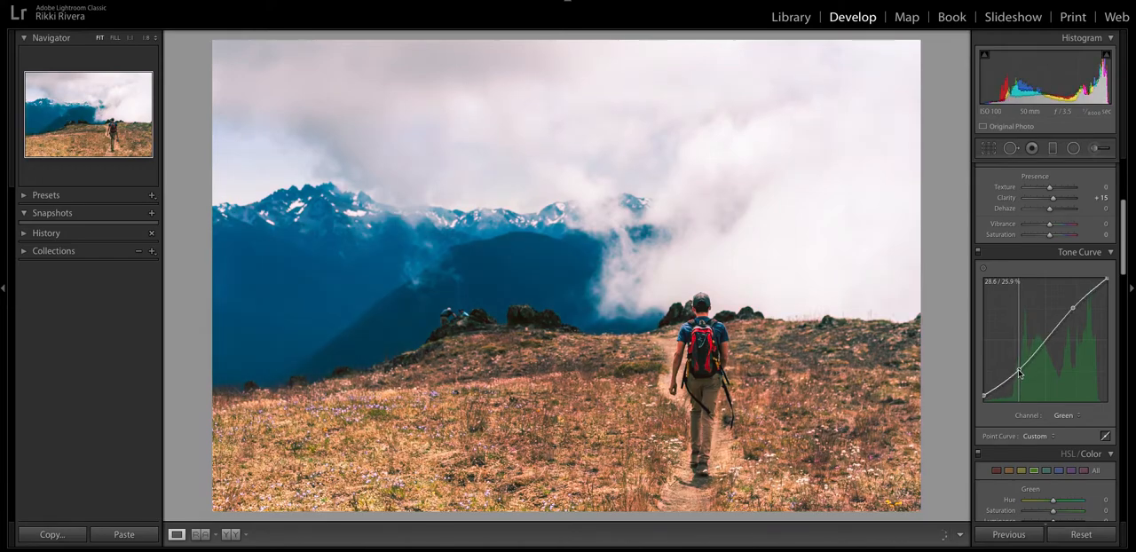
{"action": "left_click_drag", "start_coordinate": [1073, 308], "coordinate": [1074, 308]}
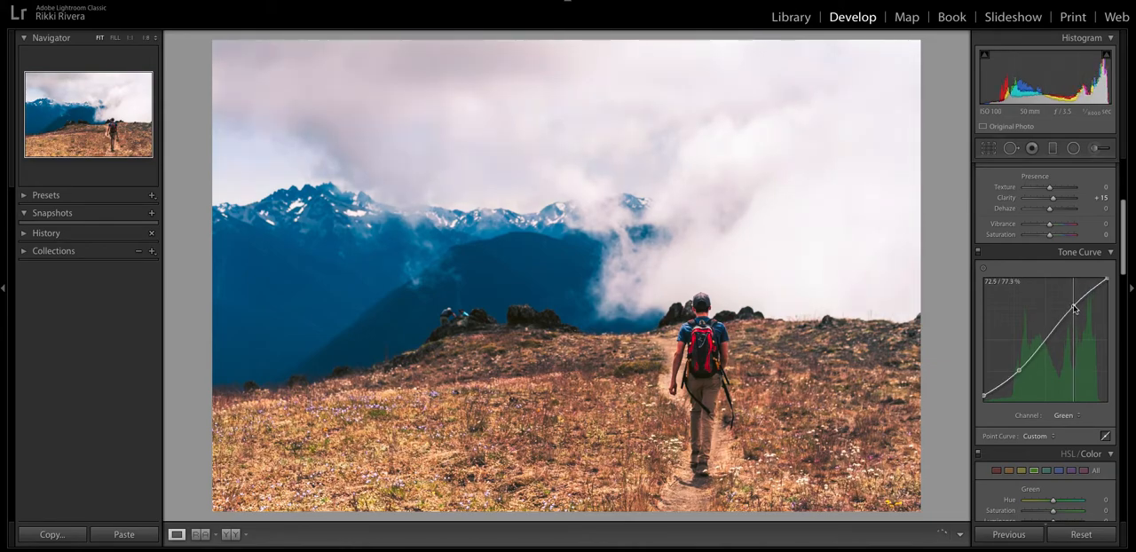
Shape the blue channel's tone curve into a gentle S-curve with slightly raised highlights and lowered darks.
{"action": "left_click", "coordinate": [1065, 415]}
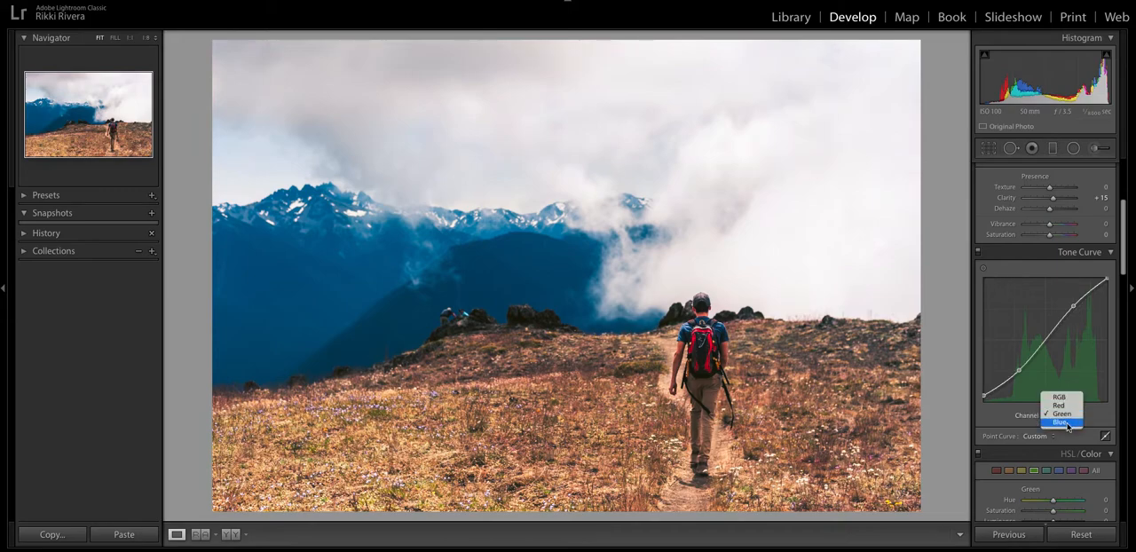
{"action": "left_click", "coordinate": [1069, 418]}
{"action": "left_click_drag", "start_coordinate": [1074, 314], "coordinate": [1070, 306]}
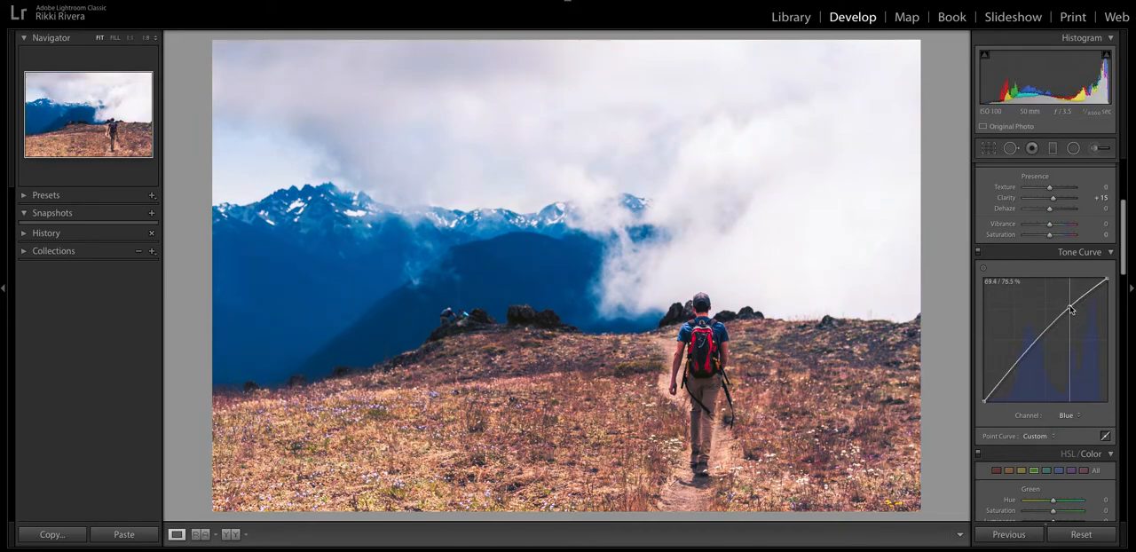
{"action": "left_click_drag", "start_coordinate": [1017, 363], "coordinate": [1017, 372]}
{"action": "left_click_drag", "start_coordinate": [1070, 308], "coordinate": [1070, 310]}
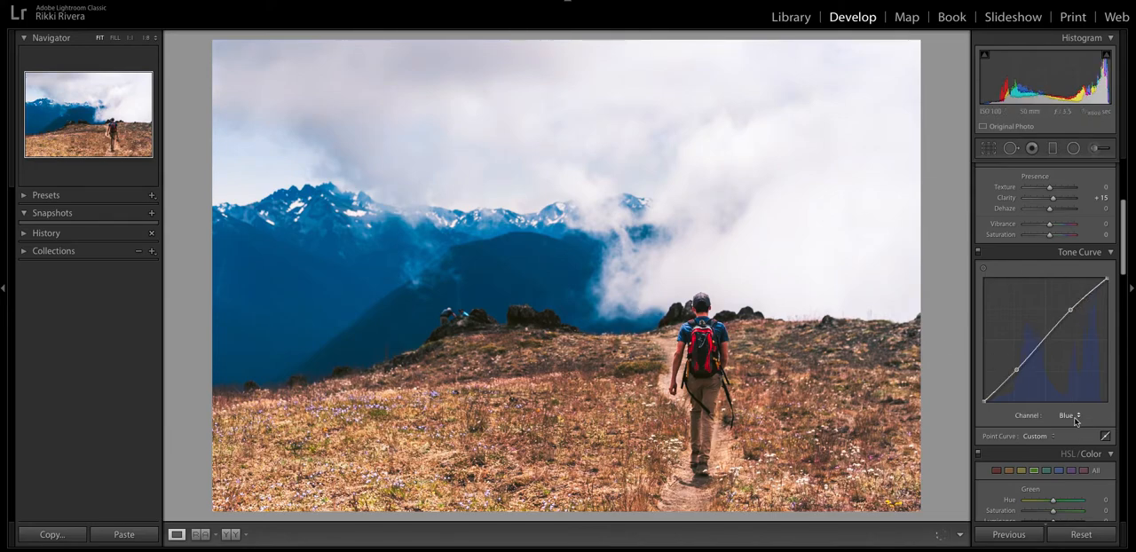
Adjust the parametric tone curve regions to Highlights -20, Darks +24 and Shadows +12.
{"action": "left_click", "coordinate": [1105, 436]}
{"action": "scroll", "coordinate": [1074, 417], "scroll_direction": "down", "scroll_amount": 2}
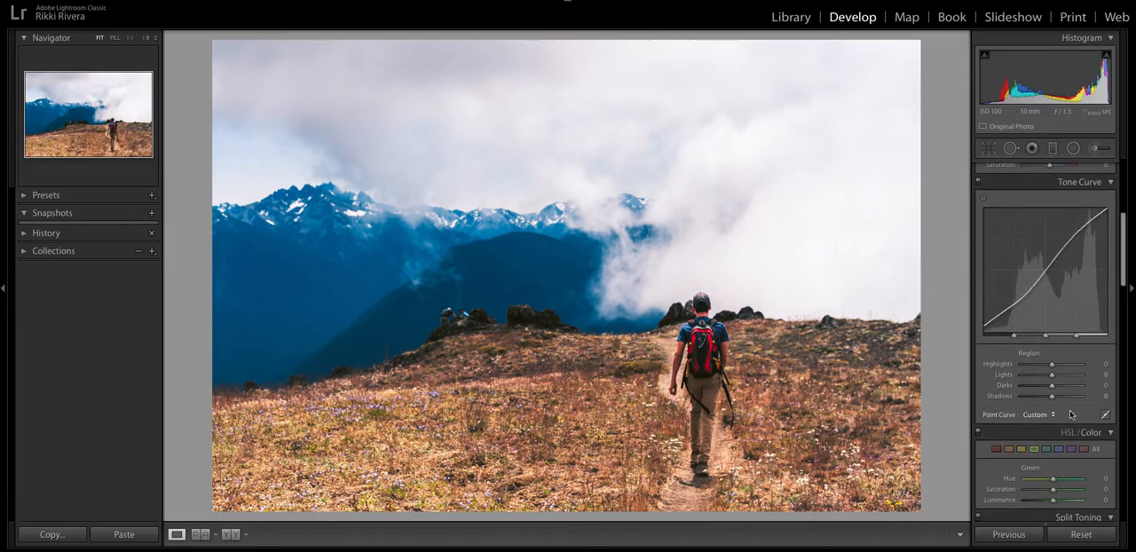
{"action": "mouse_move", "coordinate": [1054, 385]}
{"action": "left_mouse_down"}
{"action": "mouse_move", "coordinate": [1046, 363]}
{"action": "mouse_move", "coordinate": [1057, 395]}
{"action": "mouse_move", "coordinate": [1059, 385]}
{"action": "left_mouse_up"}
Set the red color range to Hue +35, Saturation -17 and Luminance +16.
{"action": "scroll", "coordinate": [1058, 364], "scroll_direction": "down", "scroll_amount": 3}
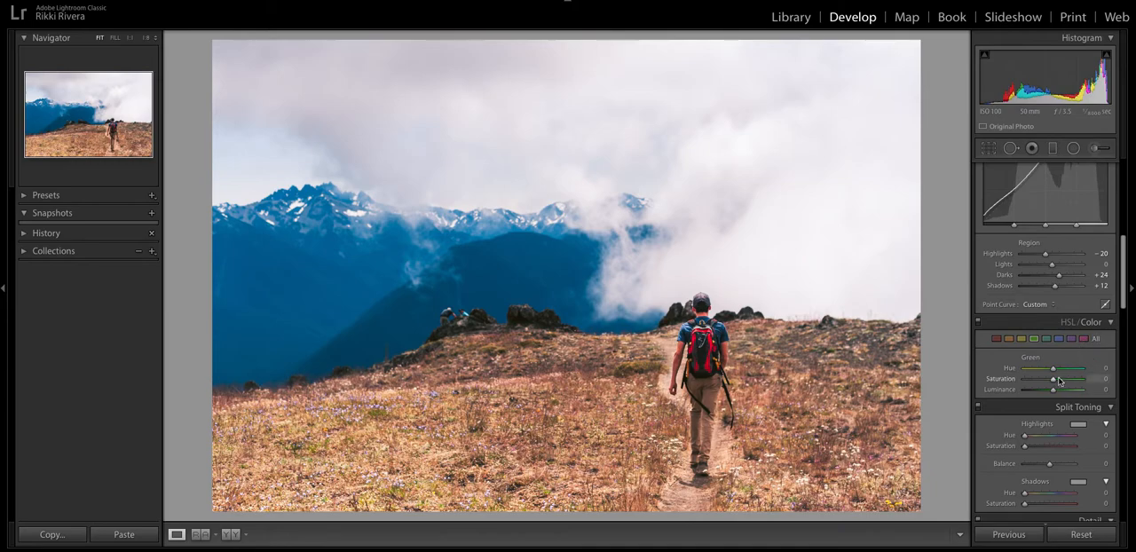
{"action": "left_click", "coordinate": [997, 339]}
{"action": "left_click_drag", "start_coordinate": [1054, 370], "coordinate": [1066, 372]}
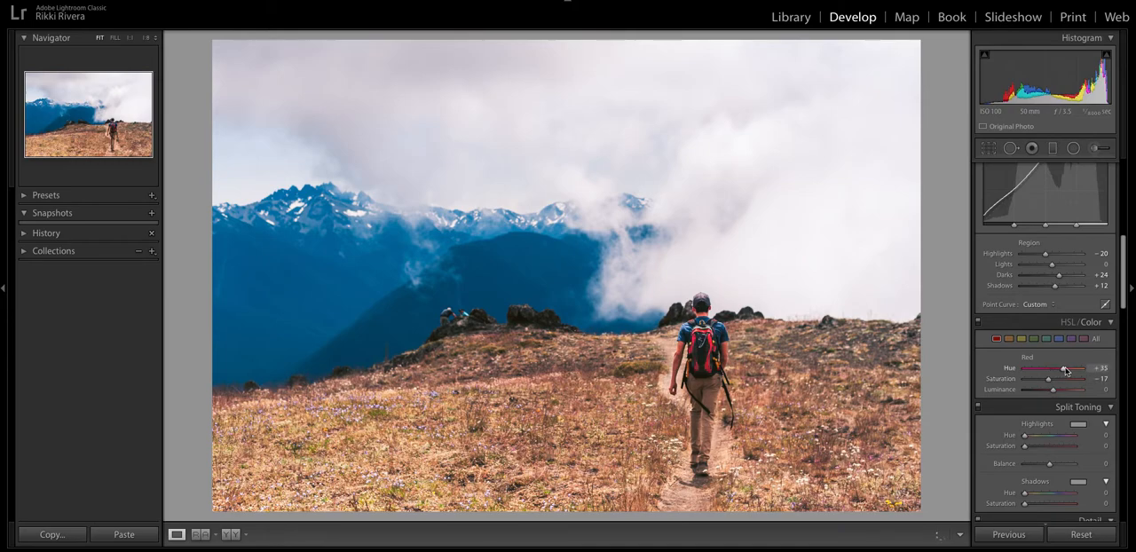
{"action": "left_click_drag", "start_coordinate": [1054, 392], "coordinate": [1059, 393]}
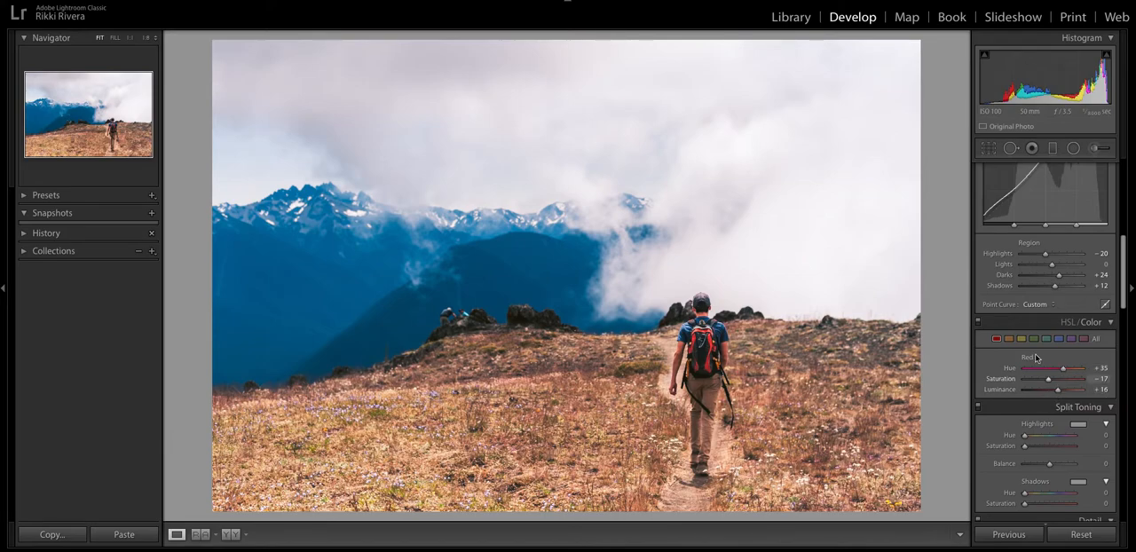
Adjust the hue and saturation of the orange color range in the hiker photo.
{"action": "left_click", "coordinate": [1009, 339]}
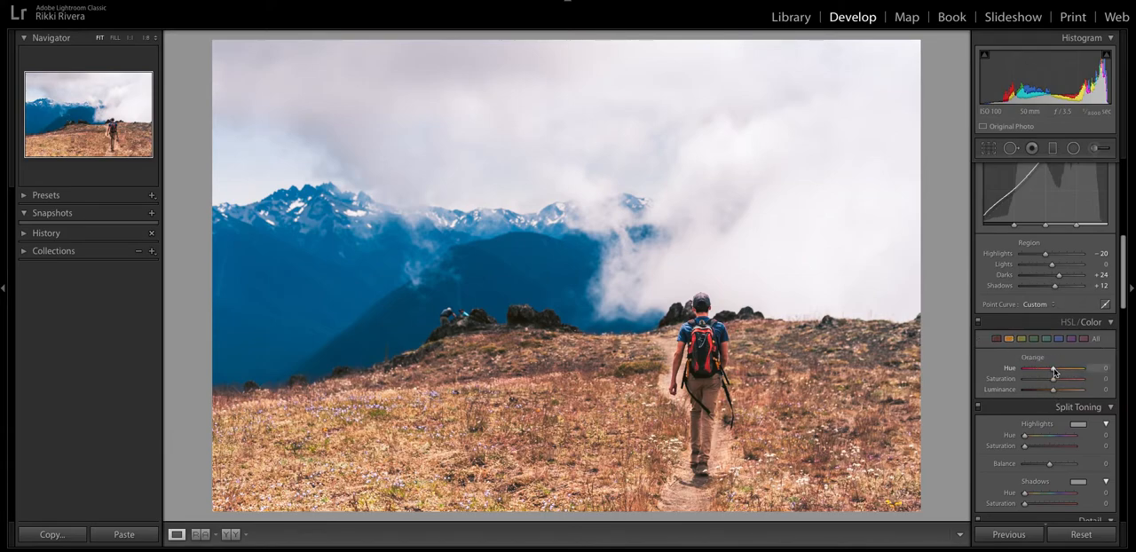
{"action": "left_click_drag", "start_coordinate": [1055, 368], "coordinate": [1059, 373]}
{"action": "mouse_move", "coordinate": [1054, 379]}
{"action": "left_mouse_down"}
{"action": "mouse_move", "coordinate": [1057, 391]}
{"action": "mouse_move", "coordinate": [1053, 384]}
{"action": "left_mouse_up"}
Adjust the yellow range's hue and saturation, and set the green range's saturation to -8.
{"action": "left_click", "coordinate": [1022, 338]}
{"action": "left_click_drag", "start_coordinate": [1035, 383], "coordinate": [1058, 390]}
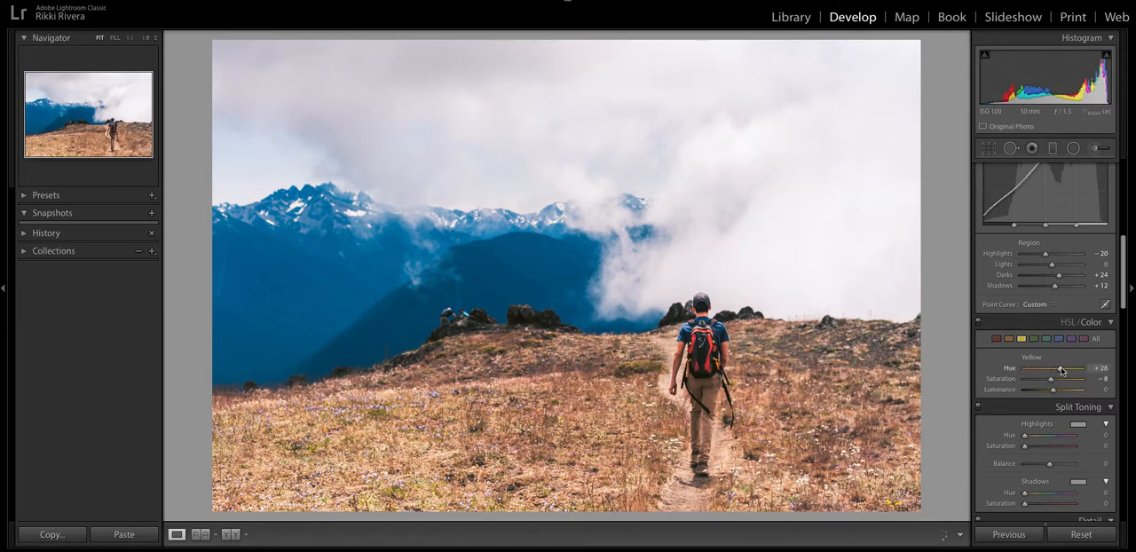
{"action": "left_click_drag", "start_coordinate": [1058, 370], "coordinate": [1055, 382]}
{"action": "left_click", "coordinate": [1034, 339]}
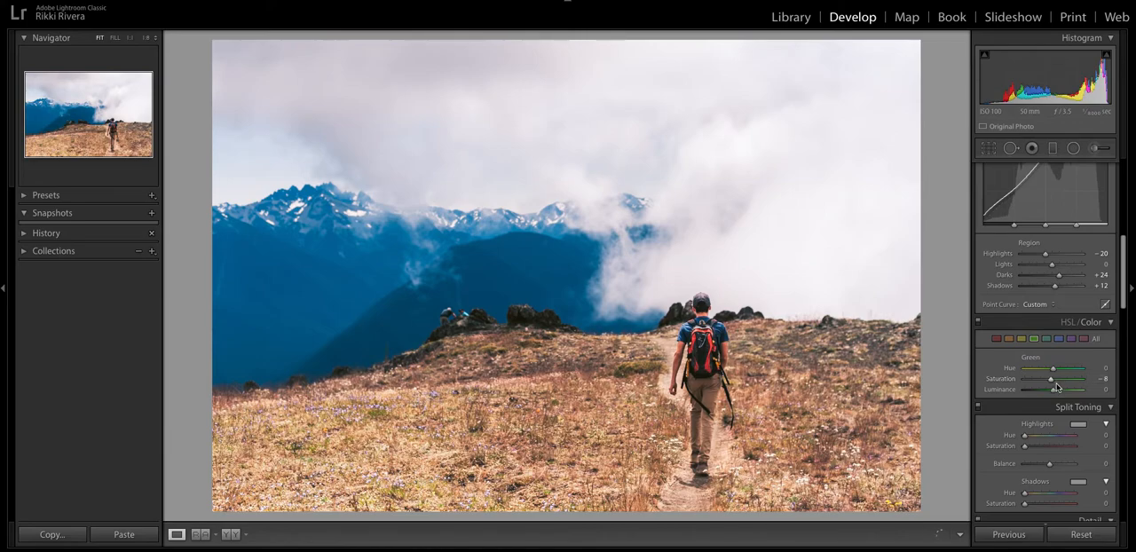
Set the blue color range to Hue -10, Saturation -29 and Luminance +16.
{"action": "scroll", "coordinate": [1045, 344], "scroll_direction": "down", "scroll_amount": 1}
{"action": "left_click", "coordinate": [1059, 334]}
{"action": "mouse_move", "coordinate": [1052, 377]}
{"action": "left_mouse_down"}
{"action": "mouse_move", "coordinate": [1017, 369]}
{"action": "mouse_move", "coordinate": [1073, 364]}
{"action": "mouse_move", "coordinate": [1049, 365]}
{"action": "mouse_move", "coordinate": [1058, 385]}
{"action": "mouse_move", "coordinate": [1047, 376]}
{"action": "left_mouse_up"}
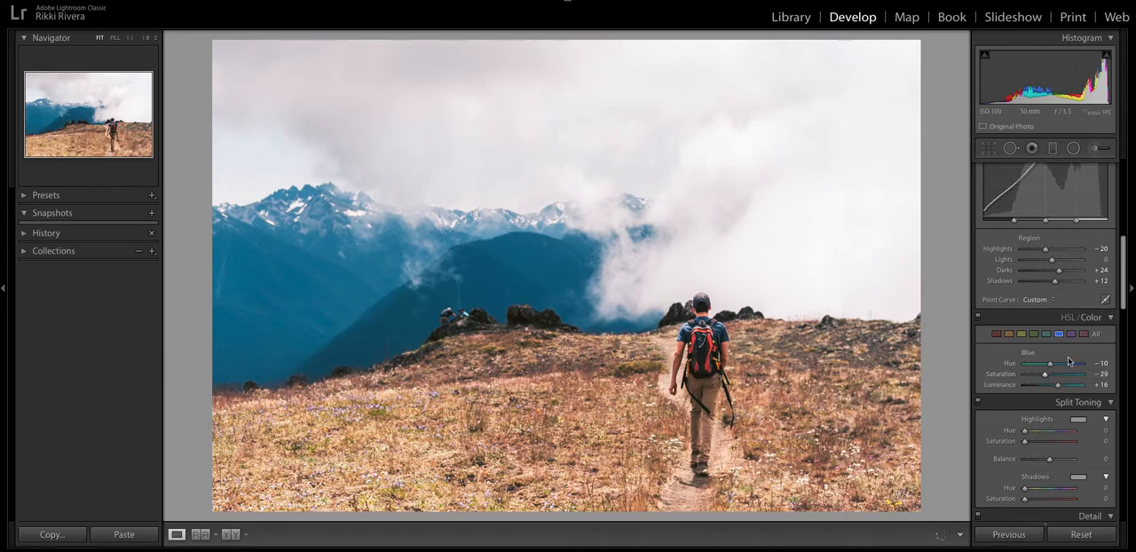
Split-tone the photo with highlights at Hue 294, Saturation 5, shadows at Hue 301, Saturation 2, and Balance -30.
{"action": "scroll", "coordinate": [1062, 383], "scroll_direction": "down", "scroll_amount": 1}
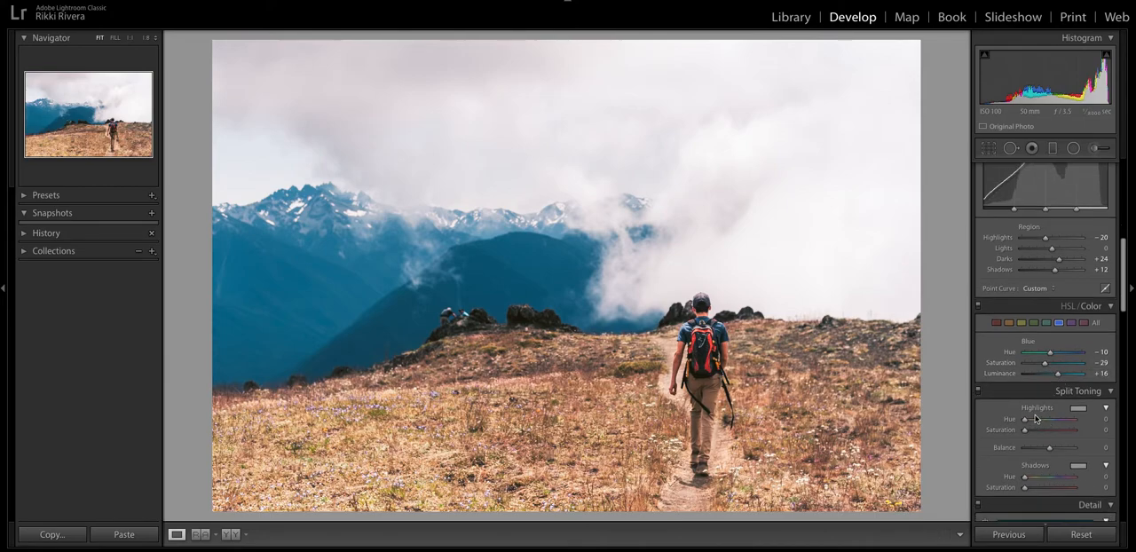
{"action": "scroll", "coordinate": [1027, 423], "scroll_direction": "down", "scroll_amount": 2}
{"action": "mouse_move", "coordinate": [1027, 423]}
{"action": "left_mouse_down"}
{"action": "mouse_move", "coordinate": [1066, 426]}
{"action": "mouse_move", "coordinate": [1034, 432]}
{"action": "left_mouse_up"}
{"action": "mouse_move", "coordinate": [1025, 366]}
{"action": "left_mouse_down"}
{"action": "mouse_move", "coordinate": [1067, 372]}
{"action": "mouse_move", "coordinate": [1028, 377]}
{"action": "left_mouse_up"}
{"action": "left_click_drag", "start_coordinate": [1025, 434], "coordinate": [1030, 436]}
{"action": "mouse_move", "coordinate": [1051, 394]}
{"action": "left_mouse_down"}
{"action": "mouse_move", "coordinate": [1068, 394]}
{"action": "mouse_move", "coordinate": [1030, 407]}
{"action": "mouse_move", "coordinate": [1057, 397]}
{"action": "mouse_move", "coordinate": [1042, 402]}
{"action": "left_mouse_up"}
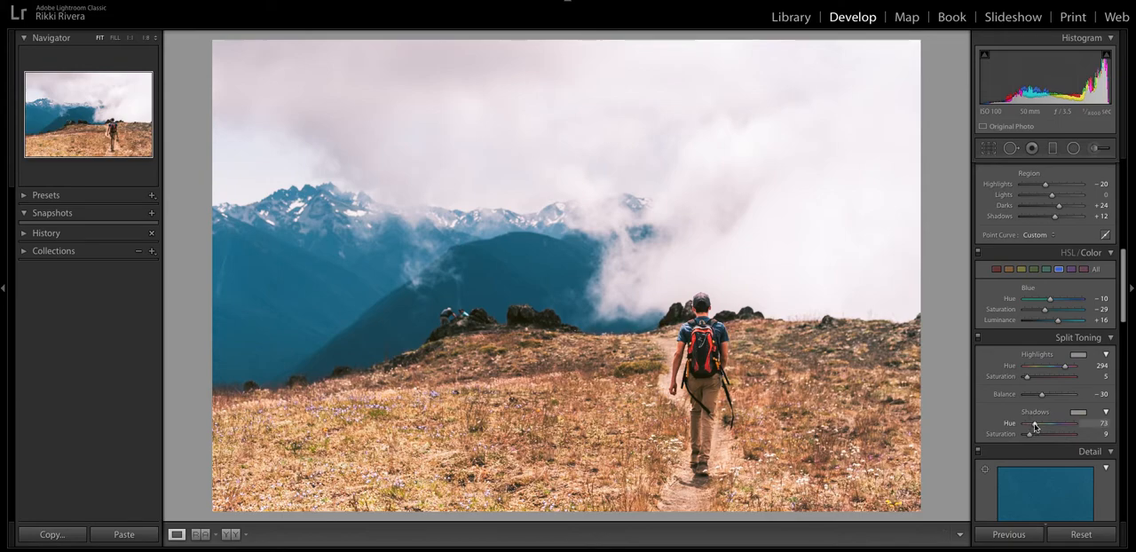
{"action": "mouse_move", "coordinate": [1033, 426]}
{"action": "left_mouse_down"}
{"action": "mouse_move", "coordinate": [1066, 426]}
{"action": "mouse_move", "coordinate": [1027, 437]}
{"action": "left_mouse_up"}
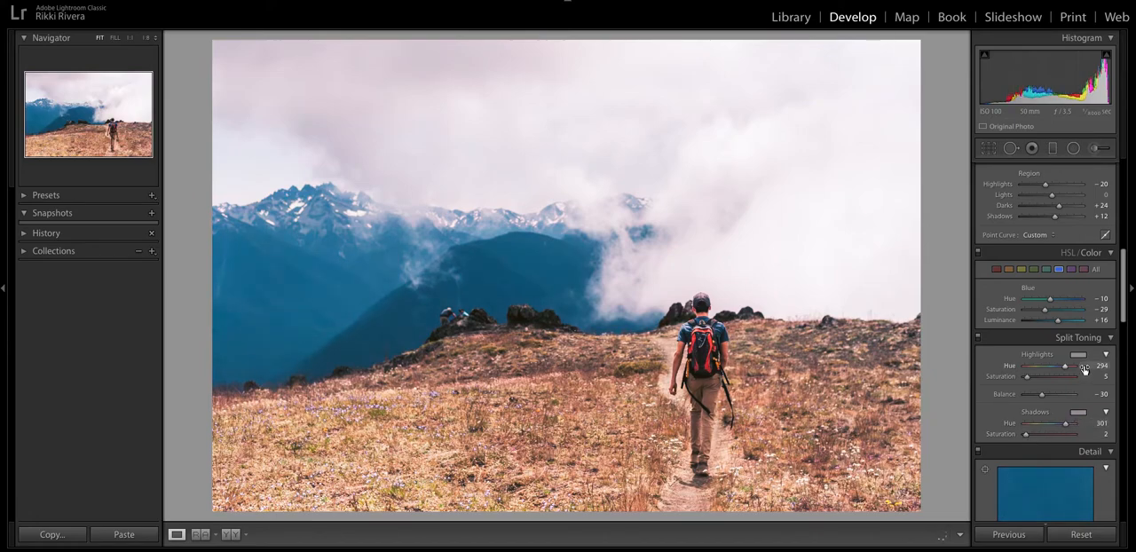
Change the split-toning highlights to a warm tint with Hue 44 and Saturation 10.
{"action": "left_click_drag", "start_coordinate": [1066, 369], "coordinate": [1032, 366]}
{"action": "left_click", "coordinate": [1081, 356]}
{"action": "left_click_drag", "start_coordinate": [874, 407], "coordinate": [860, 406]}
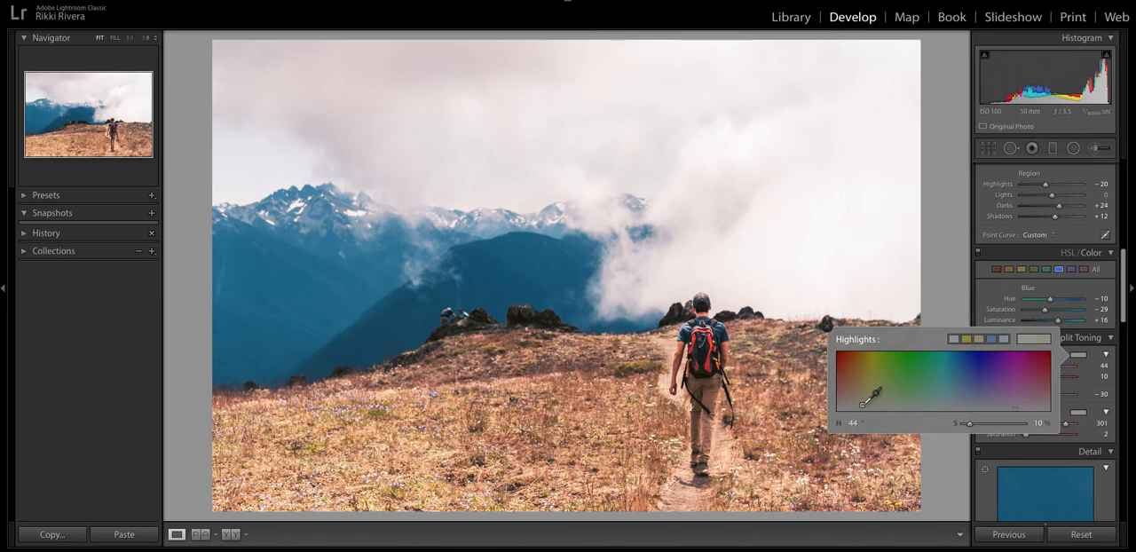
{"action": "left_click", "coordinate": [827, 326]}
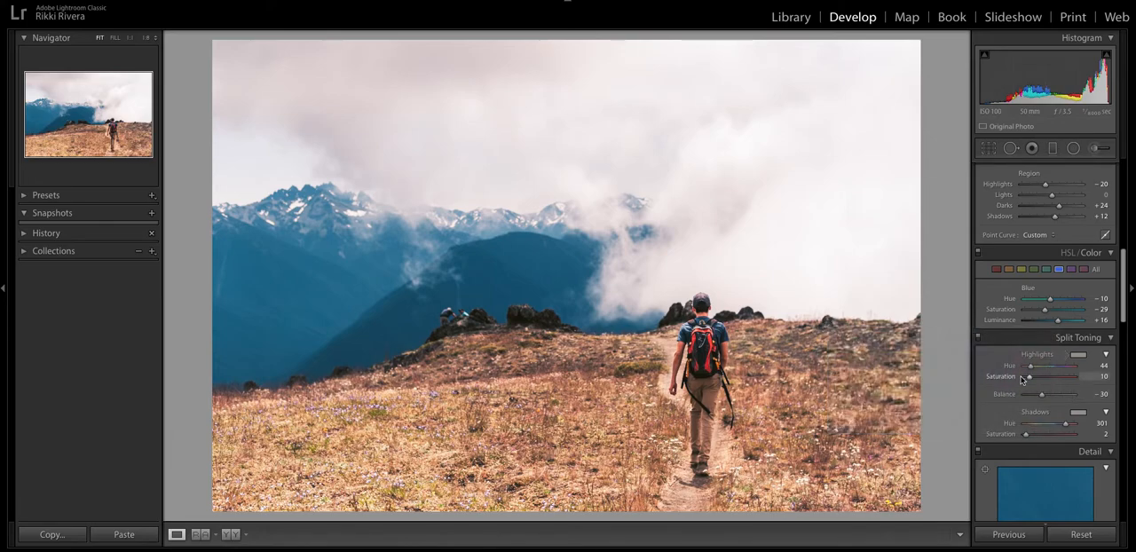
Flatten the parametric tone curve regions to Highlights -39, Darks +34 and Shadows +22.
{"action": "mouse_move", "coordinate": [1056, 216]}
{"action": "left_mouse_down"}
{"action": "mouse_move", "coordinate": [1060, 207]}
{"action": "mouse_move", "coordinate": [1041, 209]}
{"action": "left_mouse_up"}
{"action": "scroll", "coordinate": [1035, 214], "scroll_direction": "up", "scroll_amount": 1}
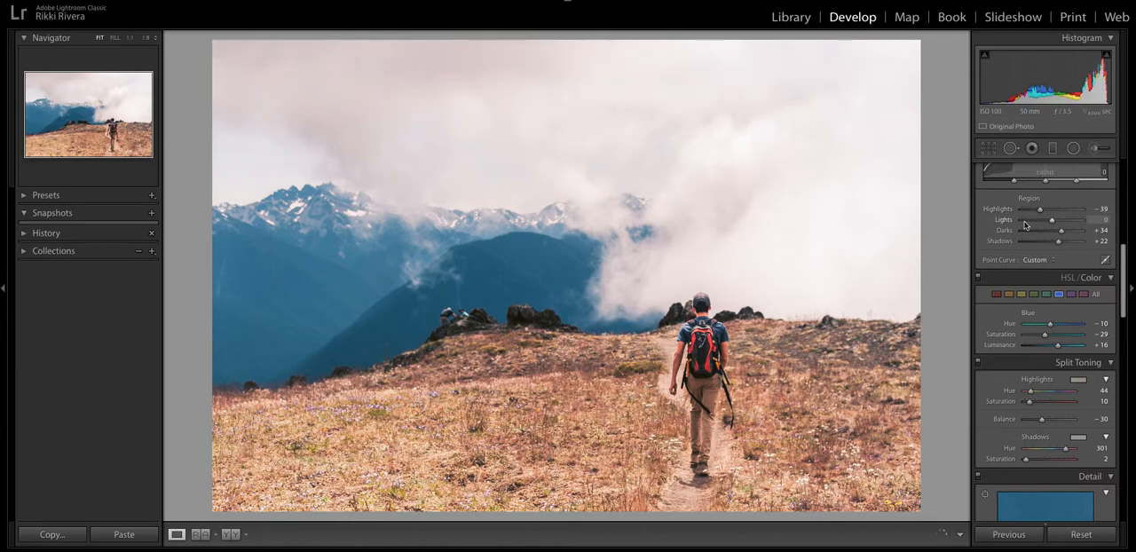
{"action": "scroll", "coordinate": [1017, 425], "scroll_direction": "down", "scroll_amount": 2}
{"action": "left_click_drag", "start_coordinate": [1067, 413], "coordinate": [1068, 413]}
{"action": "scroll", "coordinate": [1050, 407], "scroll_direction": "down", "scroll_amount": 1}
{"action": "scroll", "coordinate": [1047, 404], "scroll_direction": "up", "scroll_amount": 8}
{"action": "scroll", "coordinate": [1036, 397], "scroll_direction": "up", "scroll_amount": 1}
{"action": "scroll", "coordinate": [1036, 397], "scroll_direction": "up", "scroll_amount": 3}
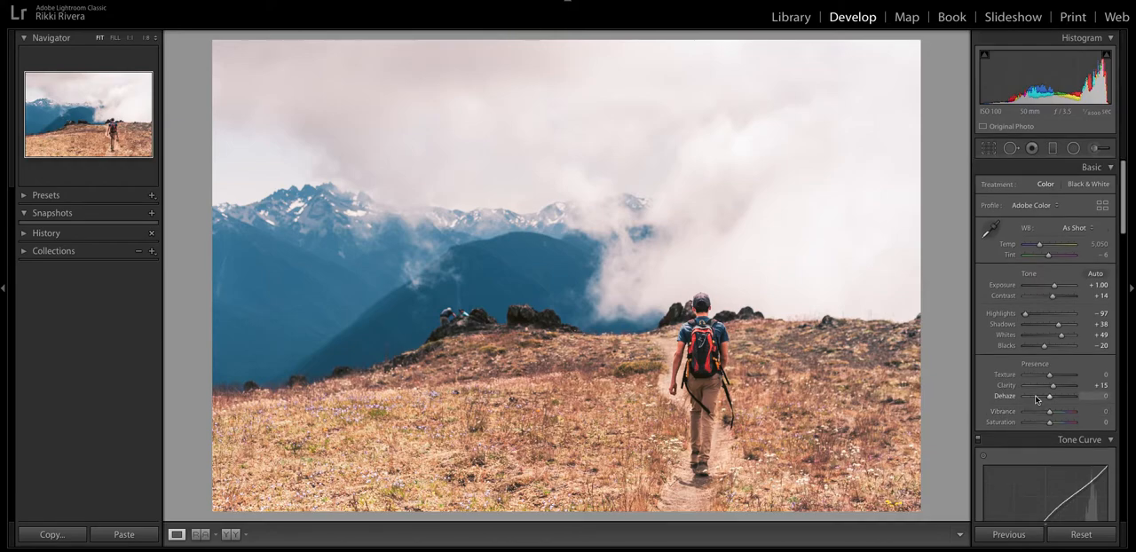
Switch to the flower photo and reset all its develop settings.
{"action": "key", "text": "Right"}
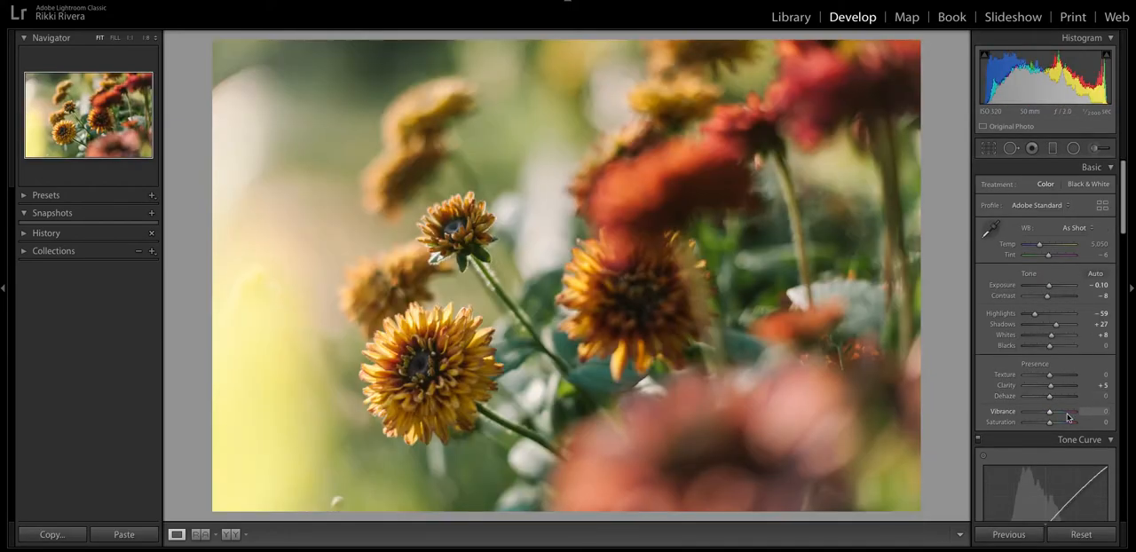
{"action": "left_click", "coordinate": [1093, 538]}
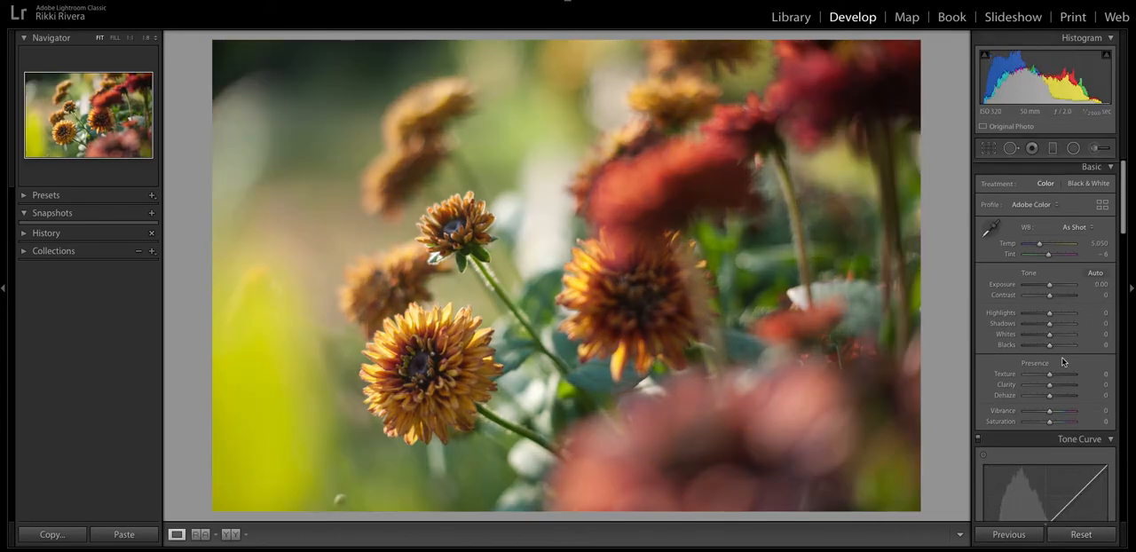
Enable chromatic aberration removal and lens profile corrections for the flower photo.
{"action": "scroll", "coordinate": [1064, 362], "scroll_direction": "down", "scroll_amount": 10}
{"action": "left_click", "coordinate": [1037, 305]}
{"action": "left_click", "coordinate": [1035, 316]}
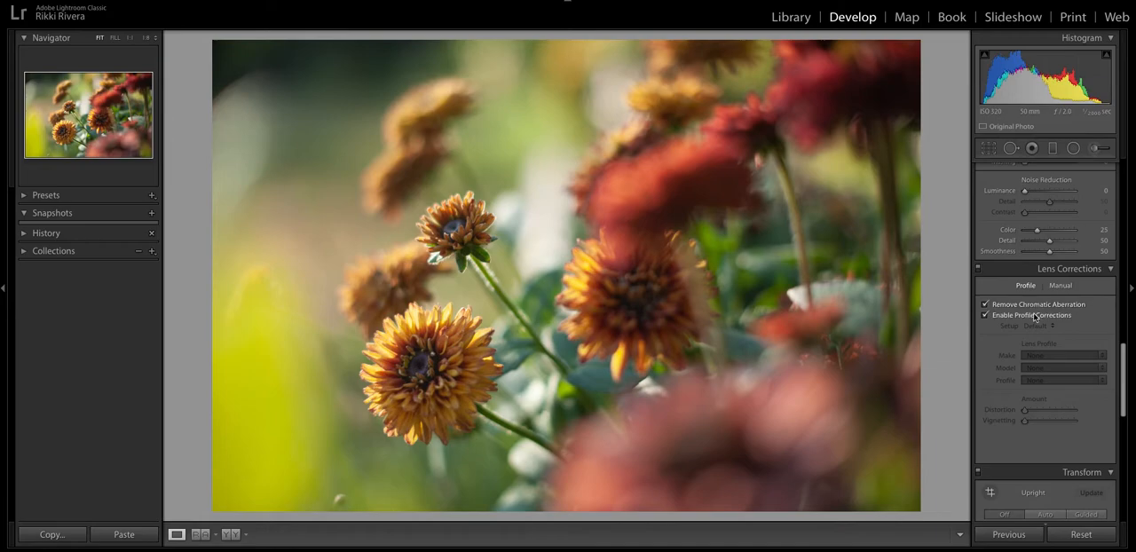
Apply automatic tone settings, and set Clarity to +6 and Vibrance to +2.
{"action": "scroll", "coordinate": [1046, 349], "scroll_direction": "up", "scroll_amount": 10}
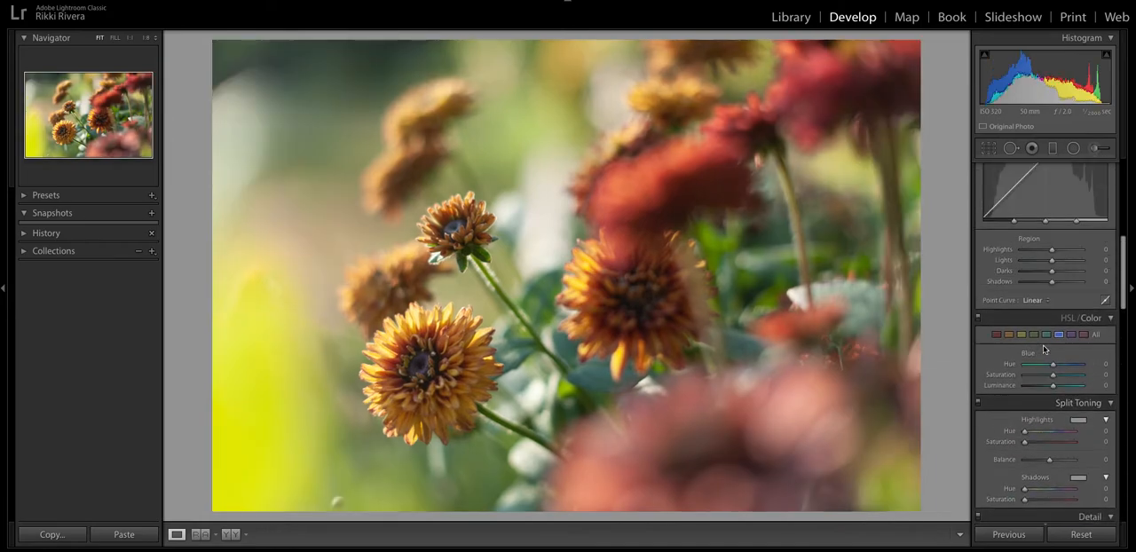
{"action": "left_click", "coordinate": [1095, 276]}
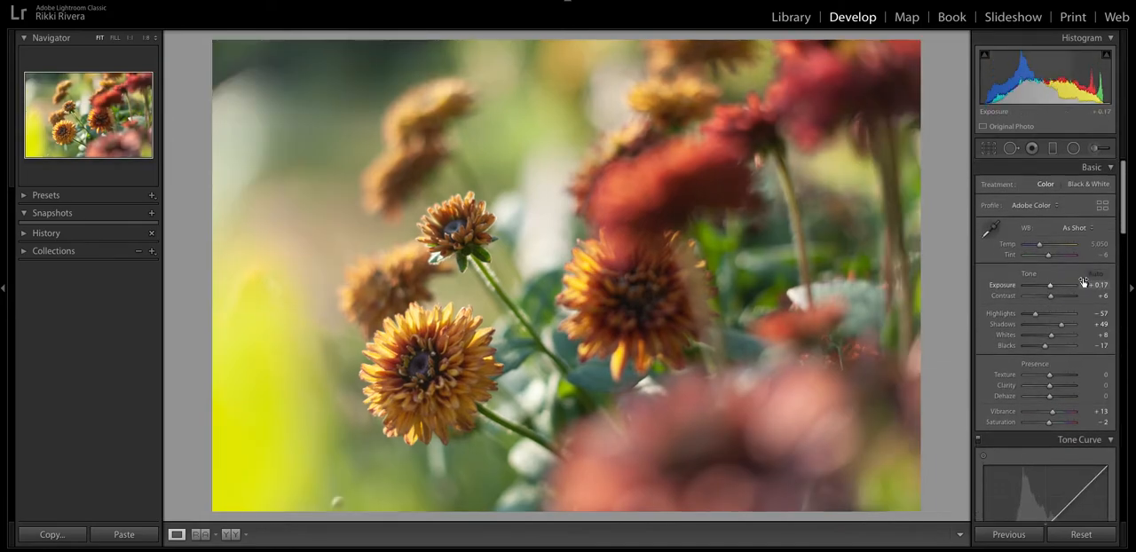
{"action": "scroll", "coordinate": [1066, 293], "scroll_direction": "down", "scroll_amount": 2}
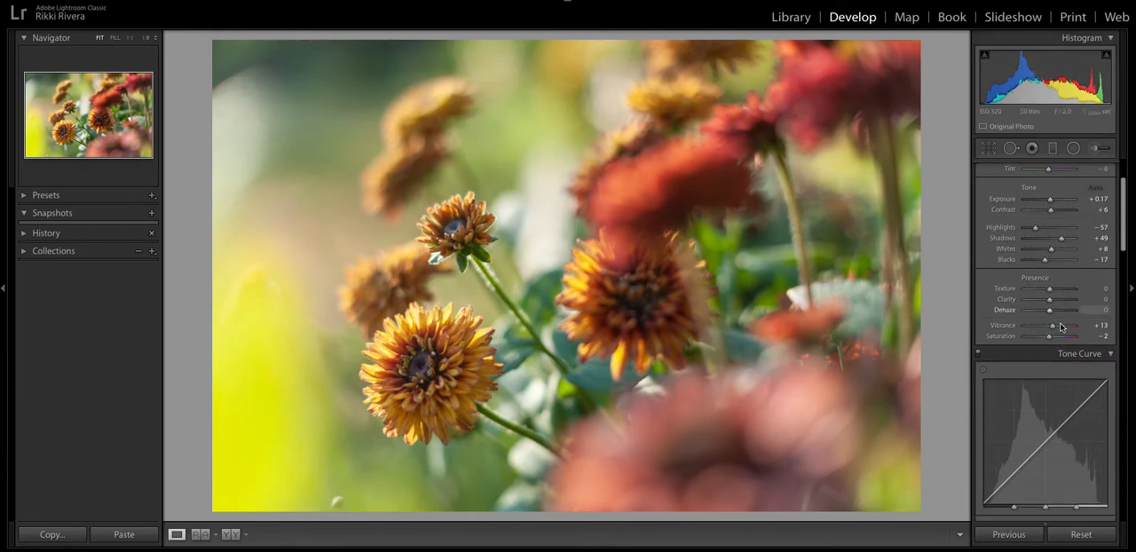
{"action": "left_click_drag", "start_coordinate": [1051, 300], "coordinate": [1052, 303]}
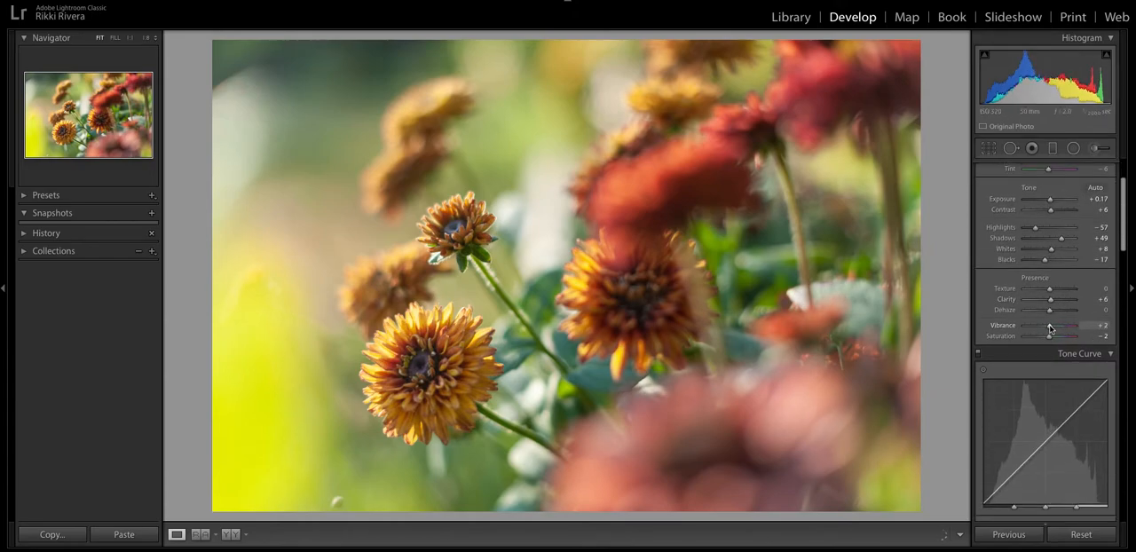
Add a point to the blue channel's tone curve and raise its upper midtones slightly.
{"action": "scroll", "coordinate": [1054, 331], "scroll_direction": "down", "scroll_amount": 4}
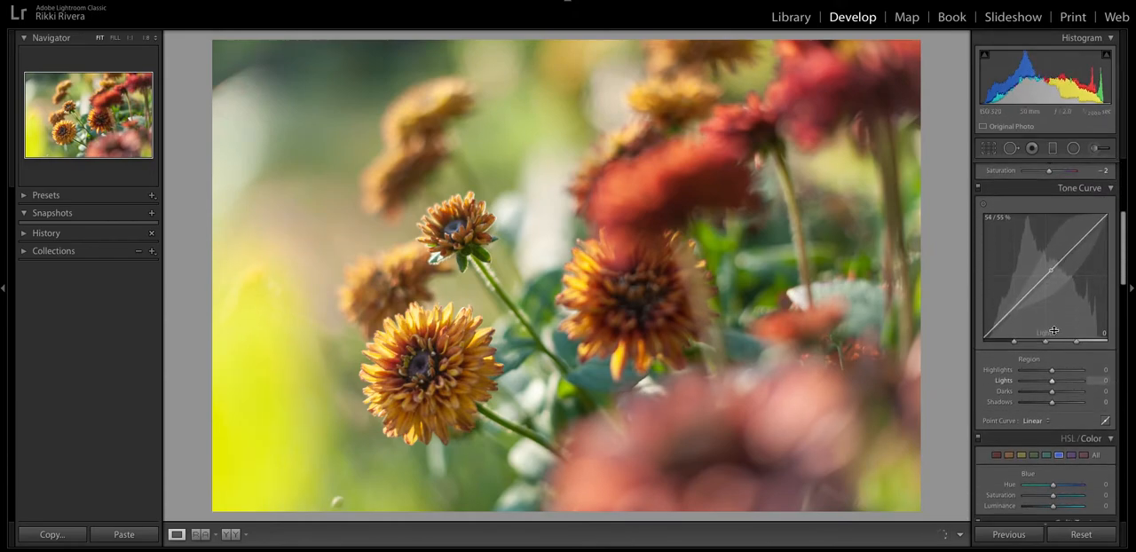
{"action": "left_click", "coordinate": [1106, 421]}
{"action": "left_click_drag", "start_coordinate": [1073, 252], "coordinate": [1060, 259]}
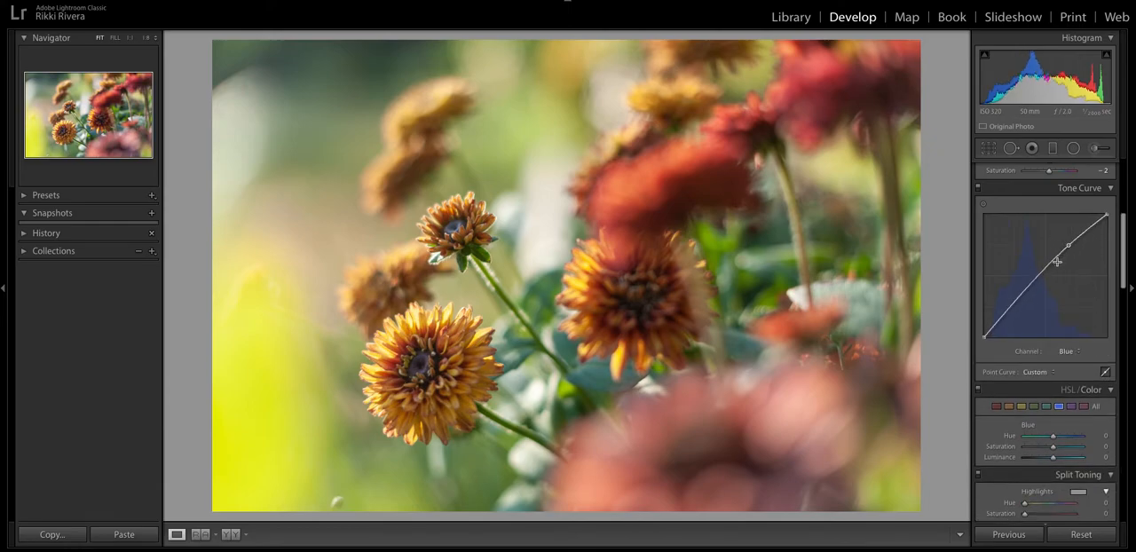
Shape the RGB tone curve into an S-curve with lowered darks, raised lights and a slightly lifted black point.
{"action": "left_click", "coordinate": [1065, 354]}
{"action": "left_click", "coordinate": [1061, 323]}
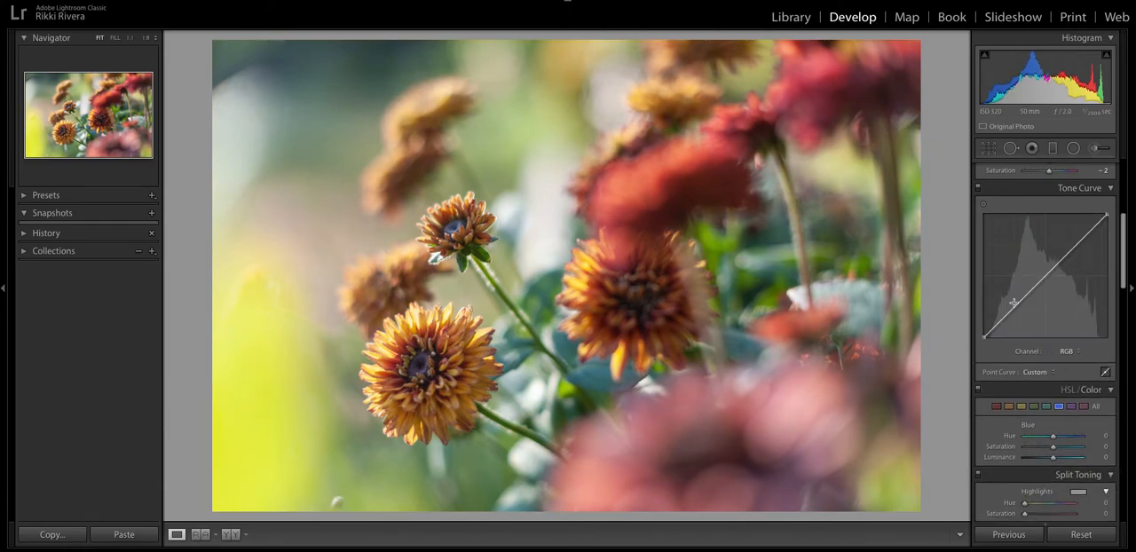
{"action": "left_click_drag", "start_coordinate": [1019, 305], "coordinate": [1021, 309]}
{"action": "left_click_drag", "start_coordinate": [1072, 251], "coordinate": [1071, 251]}
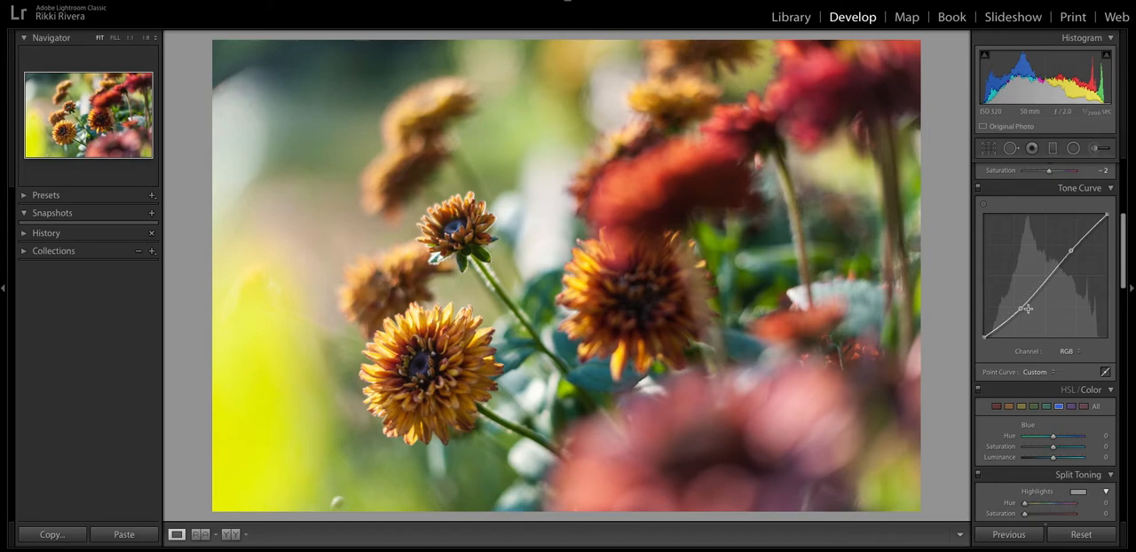
{"action": "left_click_drag", "start_coordinate": [1074, 251], "coordinate": [1070, 249]}
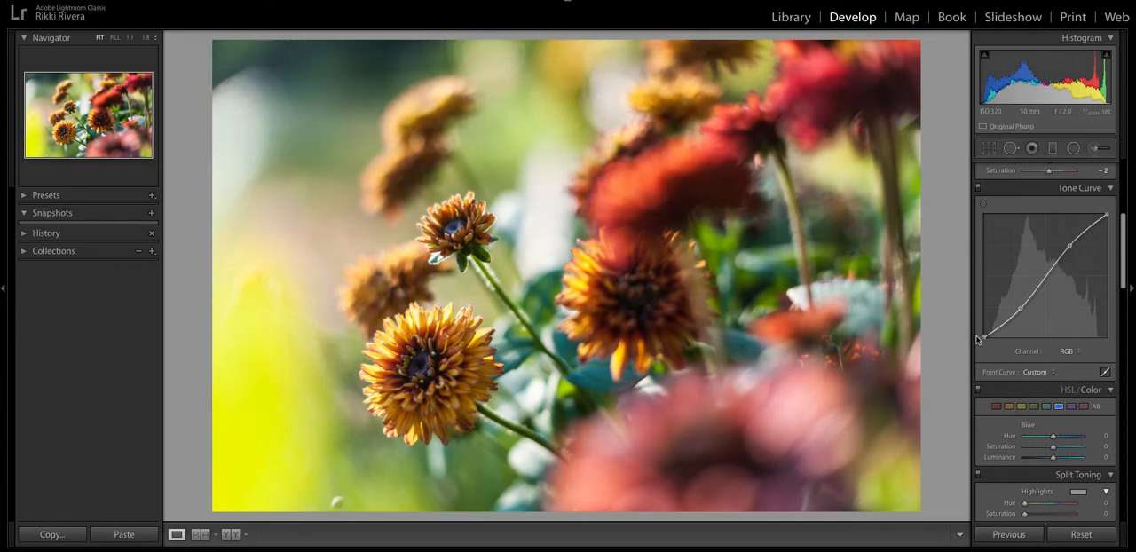
{"action": "left_click_drag", "start_coordinate": [984, 337], "coordinate": [984, 333]}
Show the complete set of Hue, Saturation and Luminance sliders for all colors in the HSL view.
{"action": "scroll", "coordinate": [1067, 382], "scroll_direction": "down", "scroll_amount": 1}
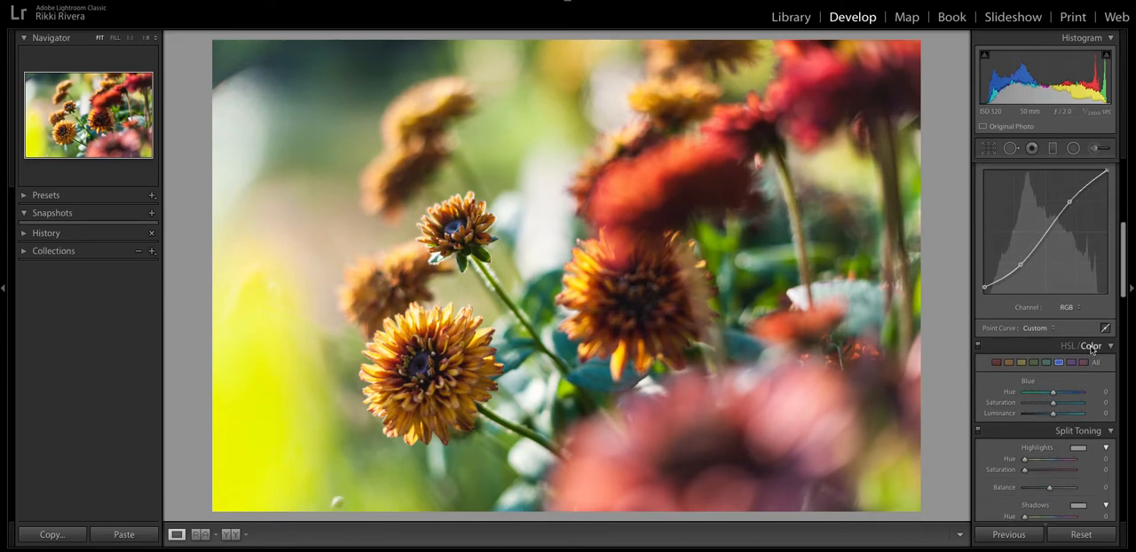
{"action": "left_click", "coordinate": [1094, 347]}
{"action": "left_click", "coordinate": [1090, 346]}
{"action": "scroll", "coordinate": [1058, 366], "scroll_direction": "down", "scroll_amount": 1}
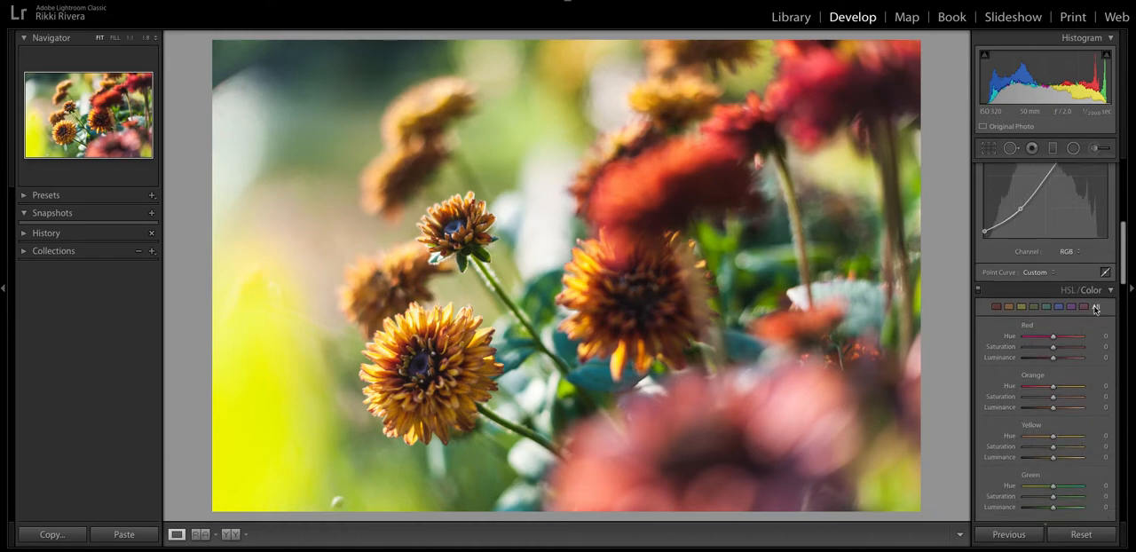
{"action": "left_click", "coordinate": [1068, 293]}
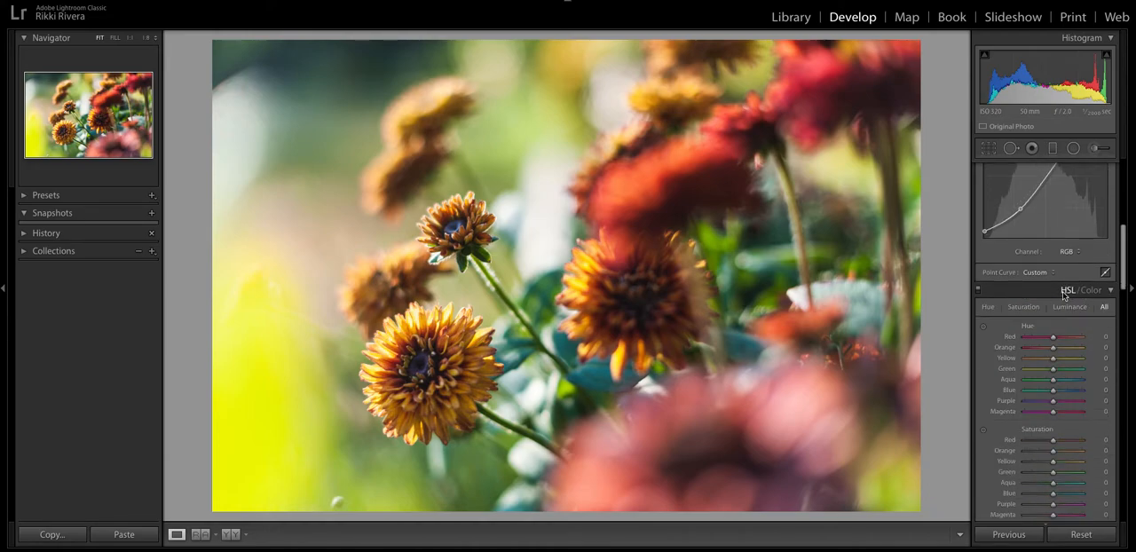
{"action": "scroll", "coordinate": [1068, 293], "scroll_direction": "down", "scroll_amount": 1}
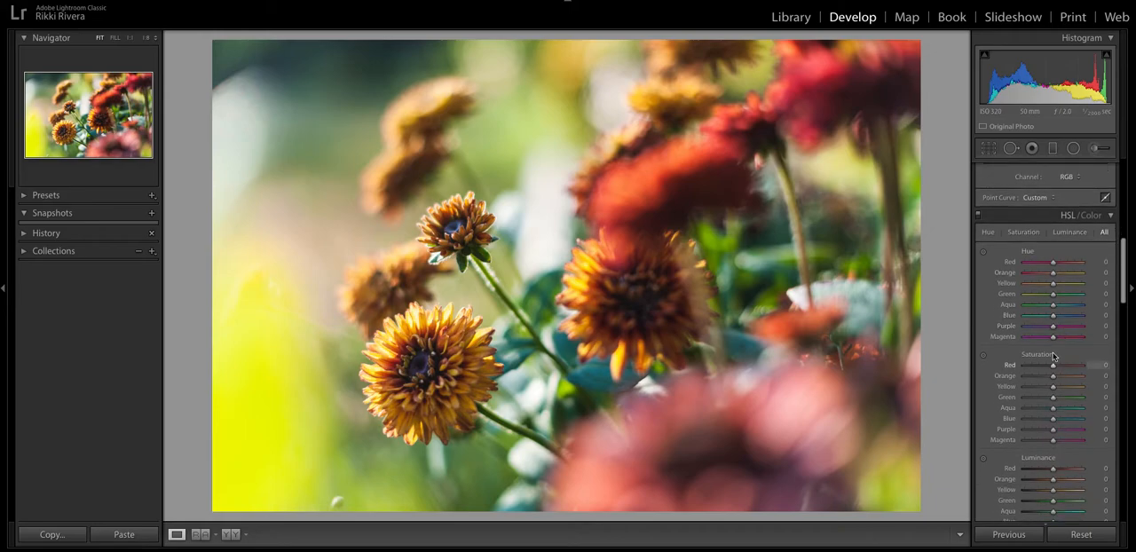
{"action": "scroll", "coordinate": [1057, 322], "scroll_direction": "down", "scroll_amount": 1}
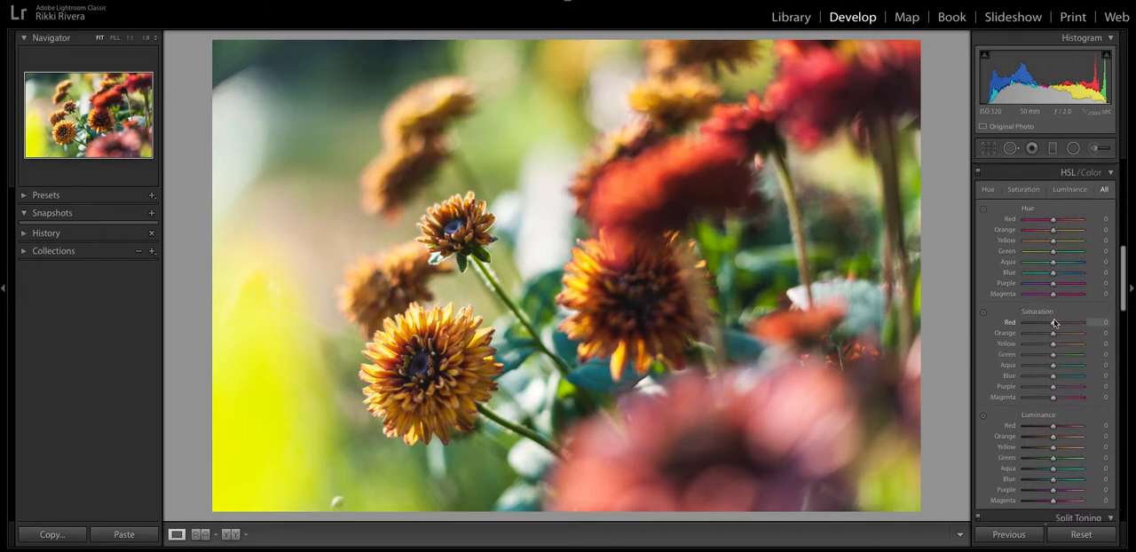
Desaturate the yellow-green background with targeted adjustment, setting Saturation to Yellow -17 and Green -15.
{"action": "left_click", "coordinate": [982, 314]}
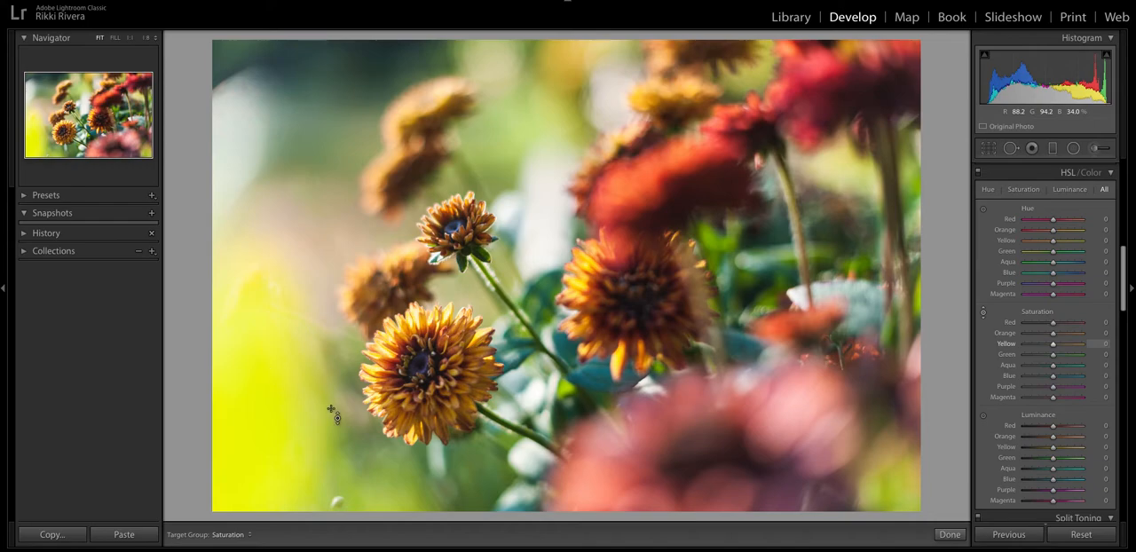
{"action": "left_click_drag", "start_coordinate": [253, 387], "coordinate": [252, 418]}
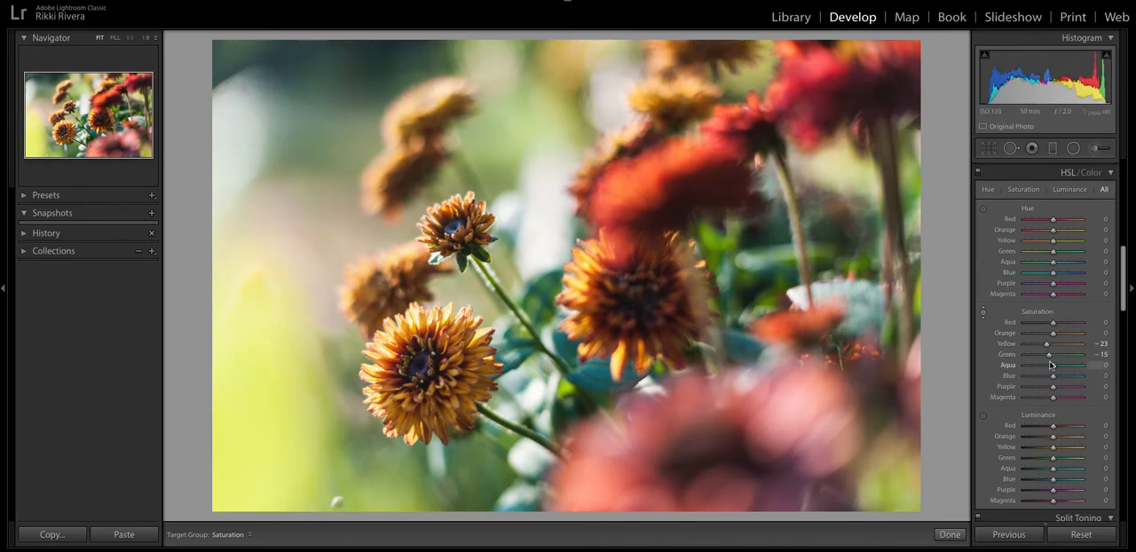
{"action": "left_click_drag", "start_coordinate": [1049, 345], "coordinate": [1049, 348]}
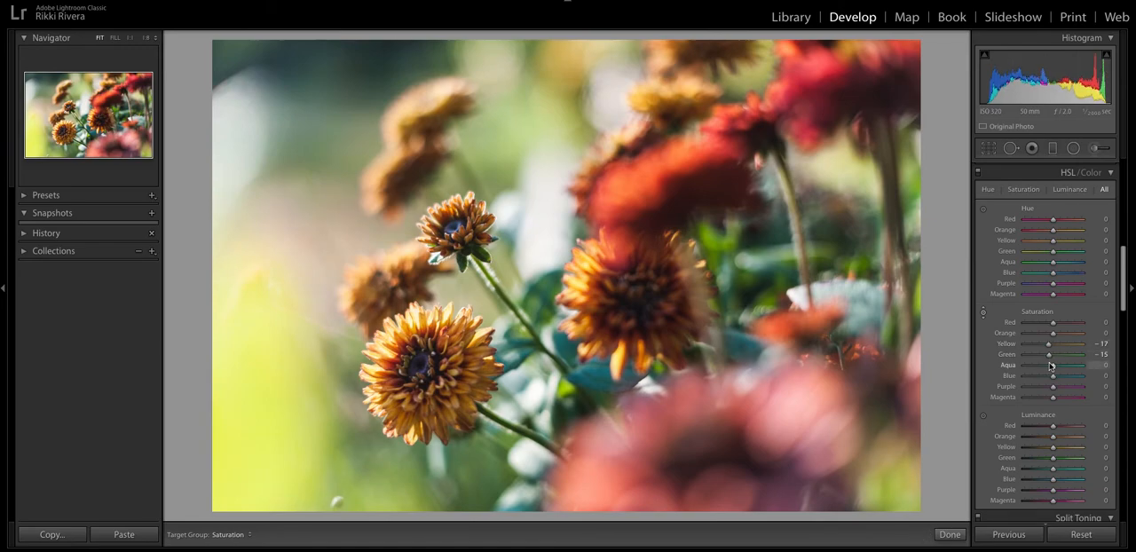
Shift the flowers' hues by setting both the Red and Orange hue to +4.
{"action": "left_click", "coordinate": [985, 211]}
{"action": "left_click", "coordinate": [985, 211]}
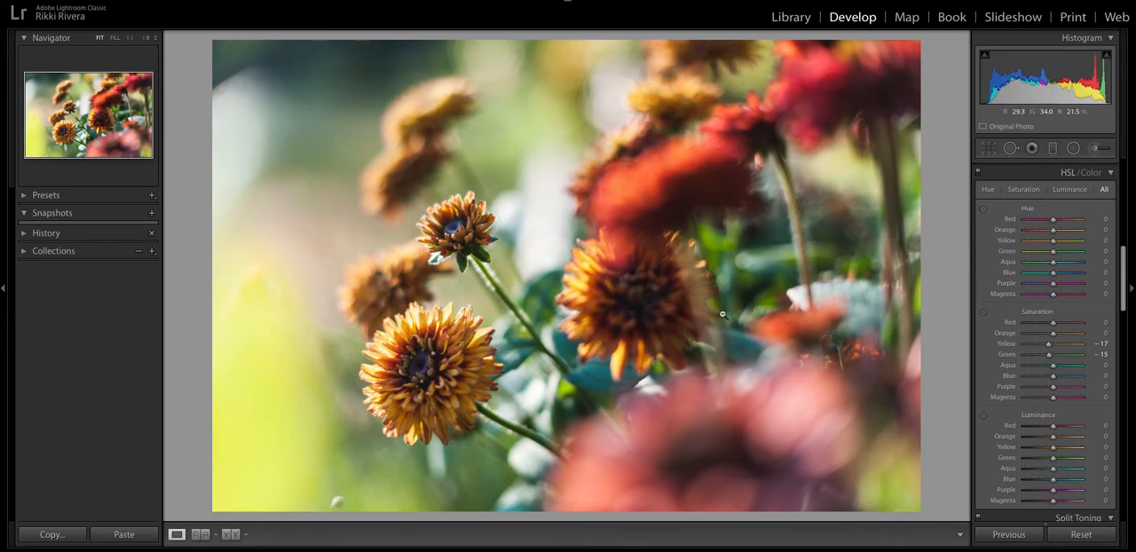
{"action": "left_click", "coordinate": [983, 211]}
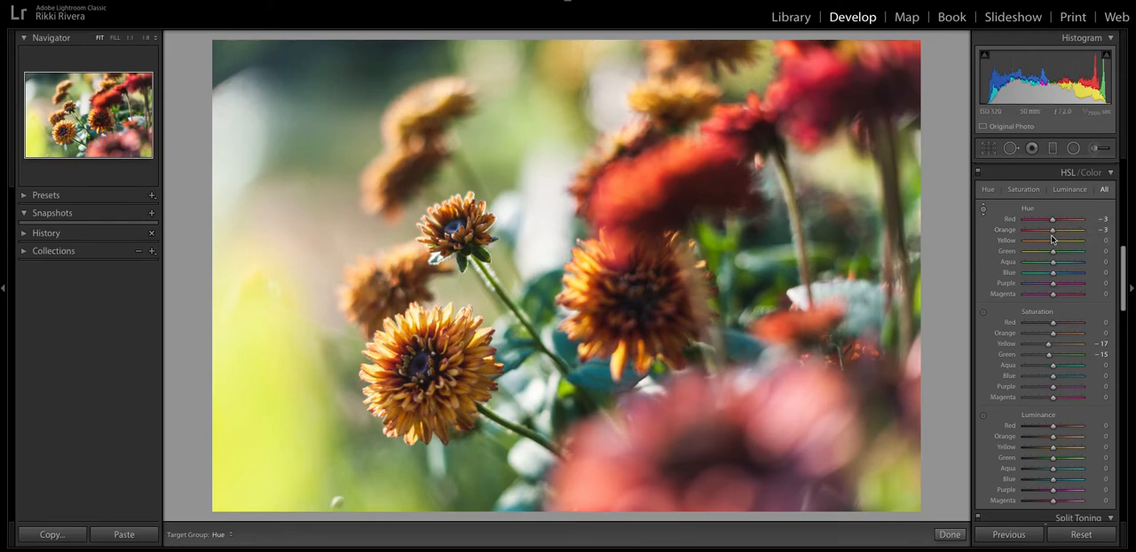
{"action": "left_click_drag", "start_coordinate": [1052, 219], "coordinate": [1067, 221]}
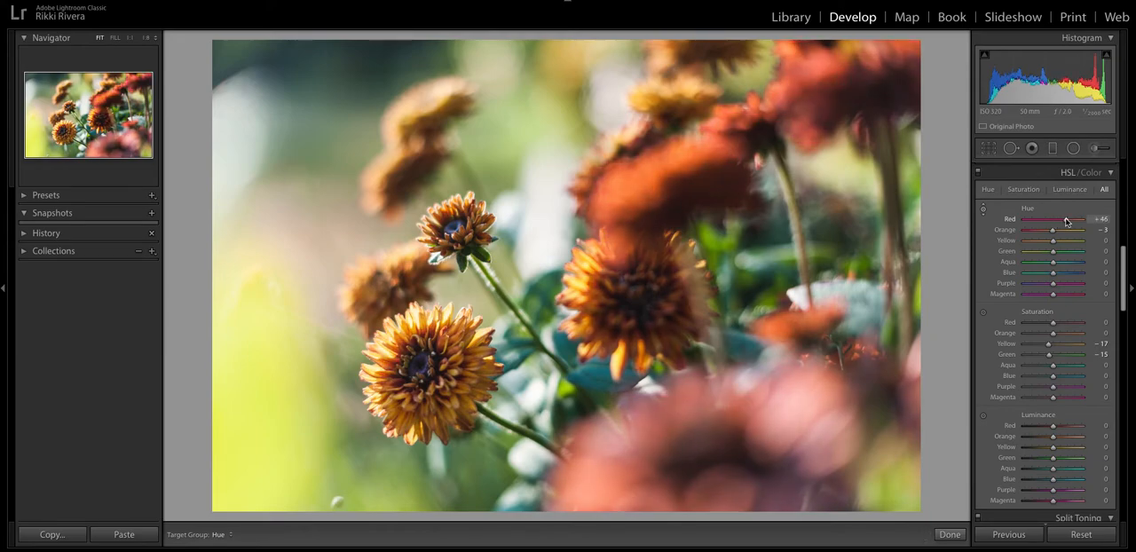
{"action": "mouse_move", "coordinate": [1067, 221]}
{"action": "left_mouse_down"}
{"action": "mouse_move", "coordinate": [1046, 224]}
{"action": "mouse_move", "coordinate": [1062, 228]}
{"action": "mouse_move", "coordinate": [1043, 234]}
{"action": "mouse_move", "coordinate": [1053, 234]}
{"action": "left_mouse_up"}
{"action": "scroll", "coordinate": [986, 366], "scroll_direction": "down", "scroll_amount": 2}
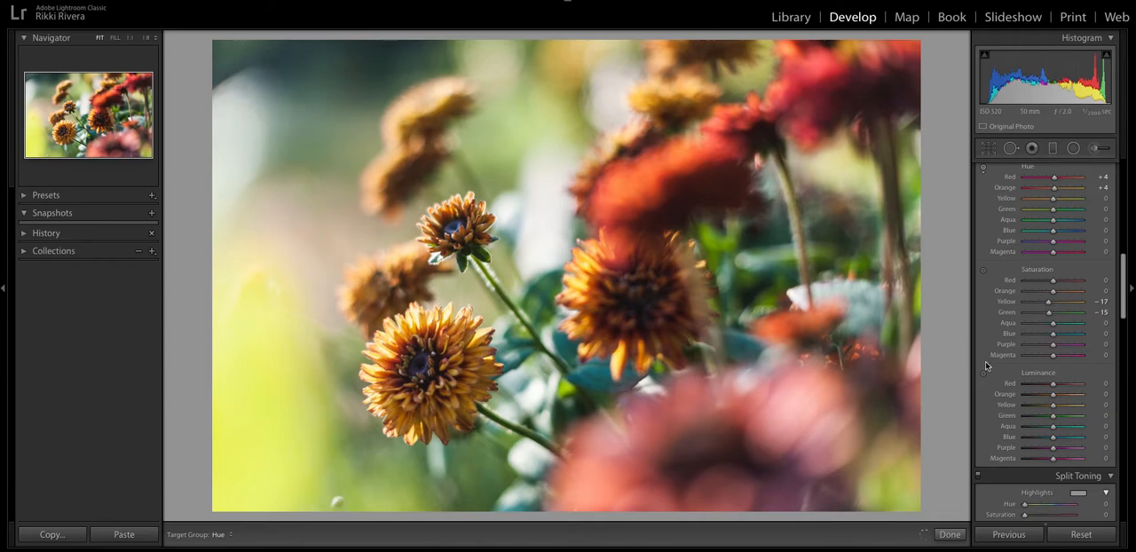
Darken the yellow-green background with targeted adjustment, setting Luminance to Yellow -8 and Green -3.
{"action": "left_click", "coordinate": [983, 374]}
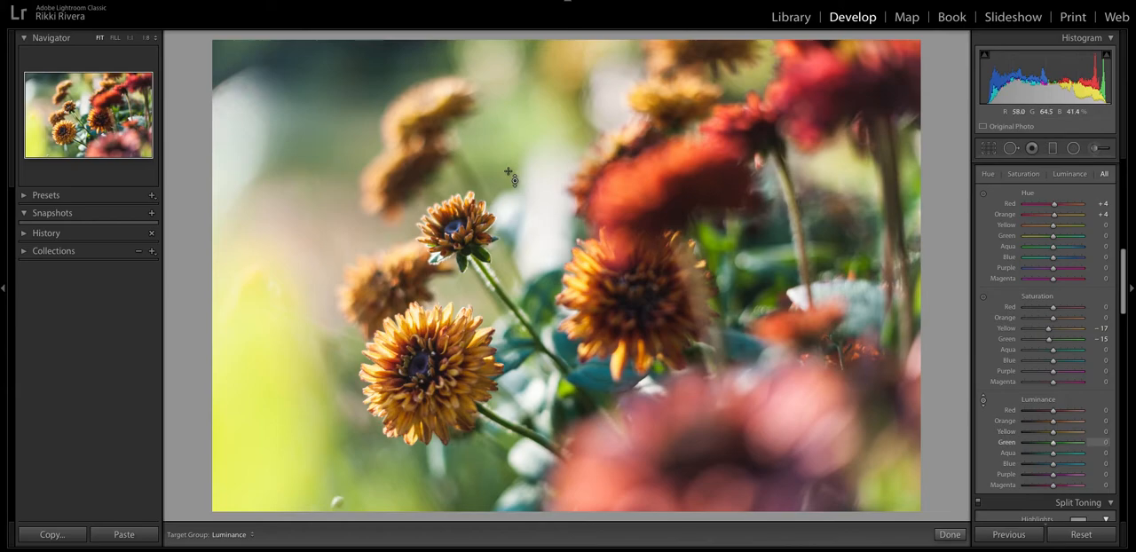
{"action": "left_click", "coordinate": [984, 401]}
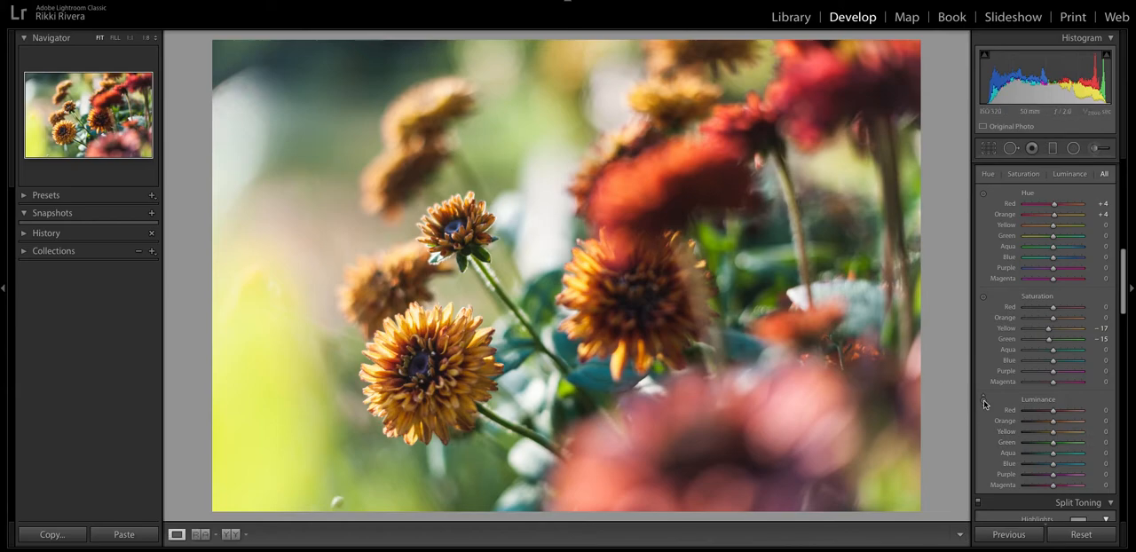
{"action": "left_click", "coordinate": [984, 401]}
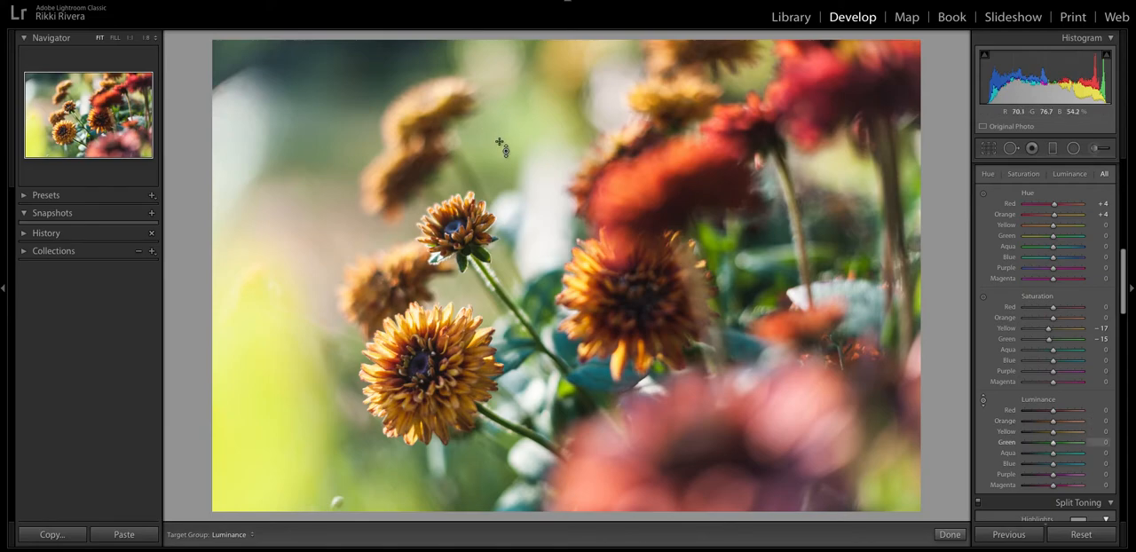
{"action": "left_click_drag", "start_coordinate": [500, 142], "coordinate": [501, 149]}
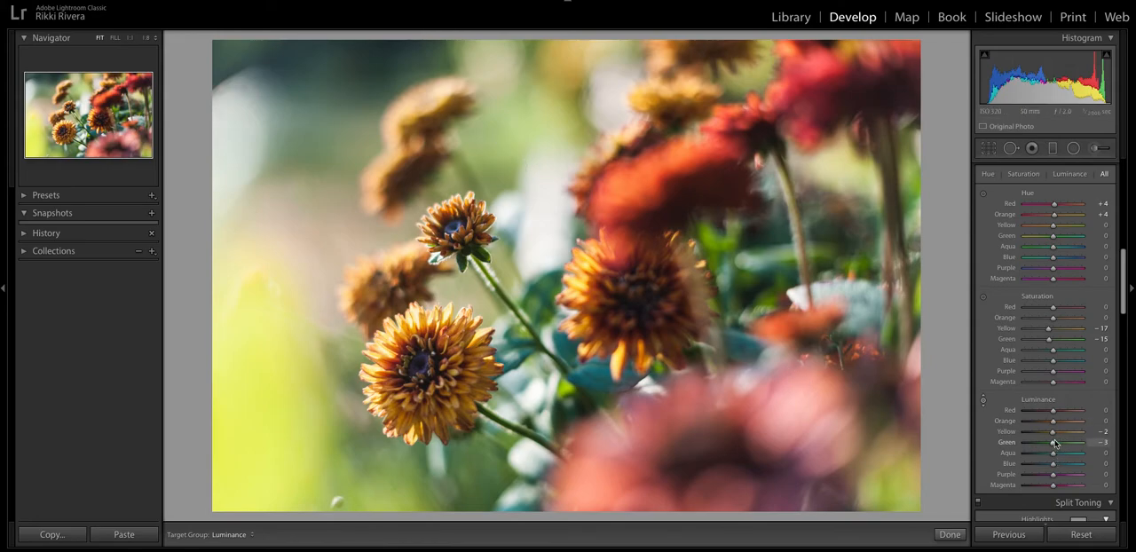
{"action": "left_click_drag", "start_coordinate": [1053, 435], "coordinate": [1051, 435]}
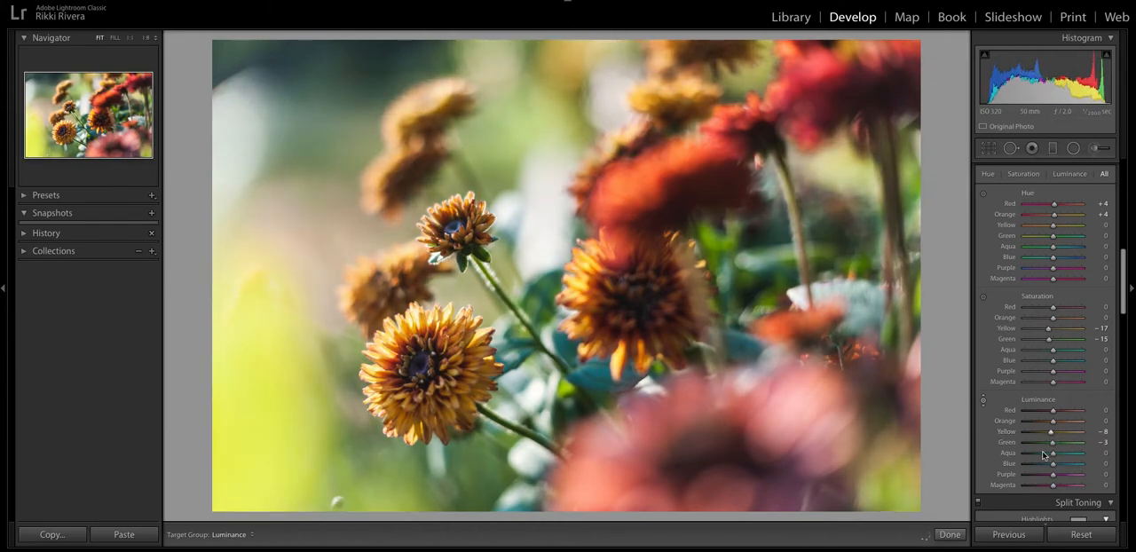
Review the flower photo's HSL, split toning and tone curve settings.
{"action": "scroll", "coordinate": [1041, 459], "scroll_direction": "down", "scroll_amount": 3}
{"action": "scroll", "coordinate": [1043, 458], "scroll_direction": "up", "scroll_amount": 4}
{"action": "scroll", "coordinate": [1045, 453], "scroll_direction": "down", "scroll_amount": 5}
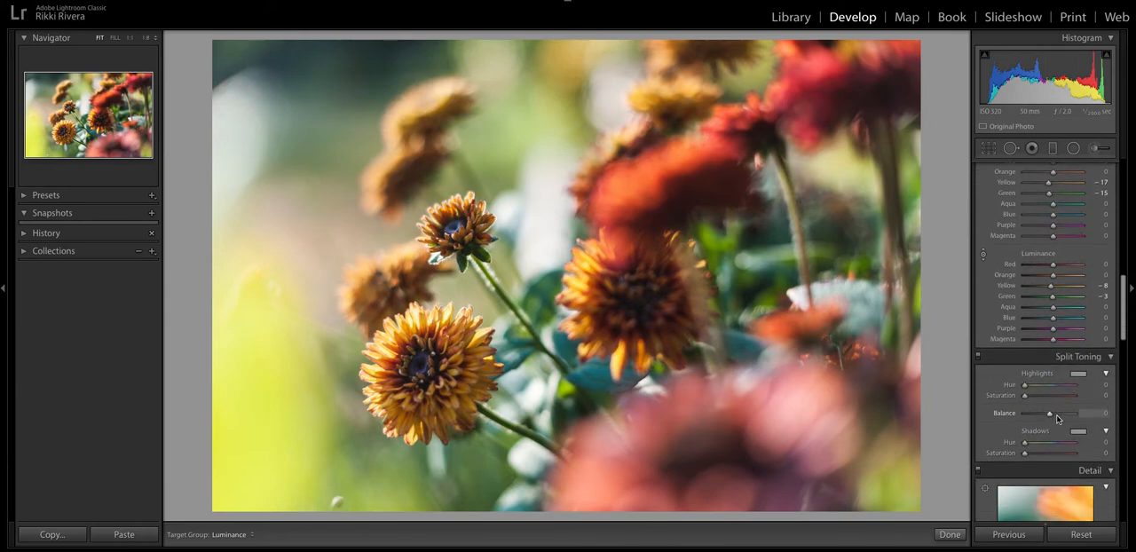
{"action": "scroll", "coordinate": [1058, 419], "scroll_direction": "down", "scroll_amount": 2}
{"action": "scroll", "coordinate": [1054, 420], "scroll_direction": "up", "scroll_amount": 3}
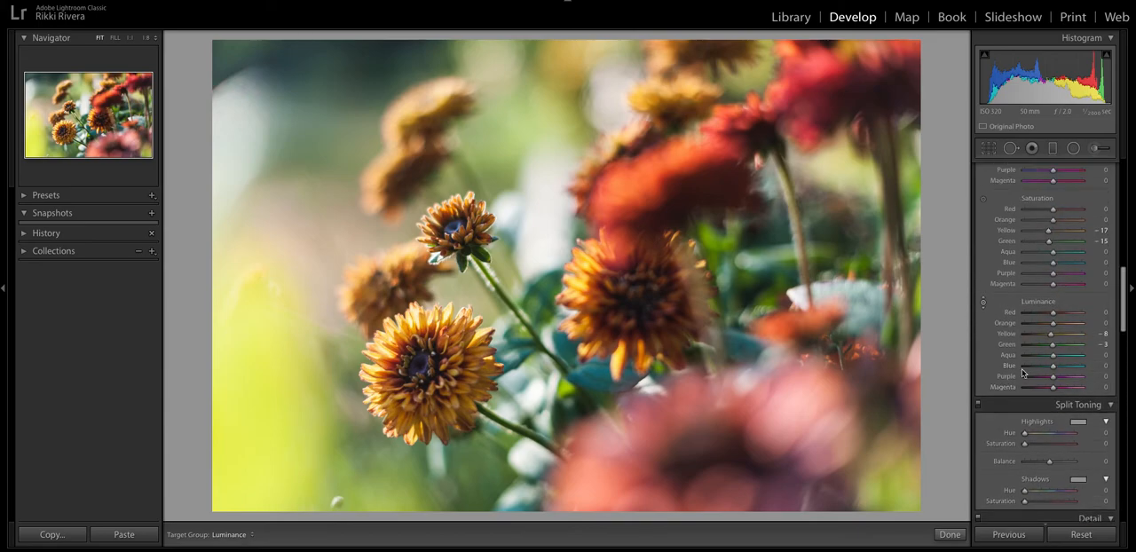
{"action": "scroll", "coordinate": [1049, 413], "scroll_direction": "up", "scroll_amount": 5}
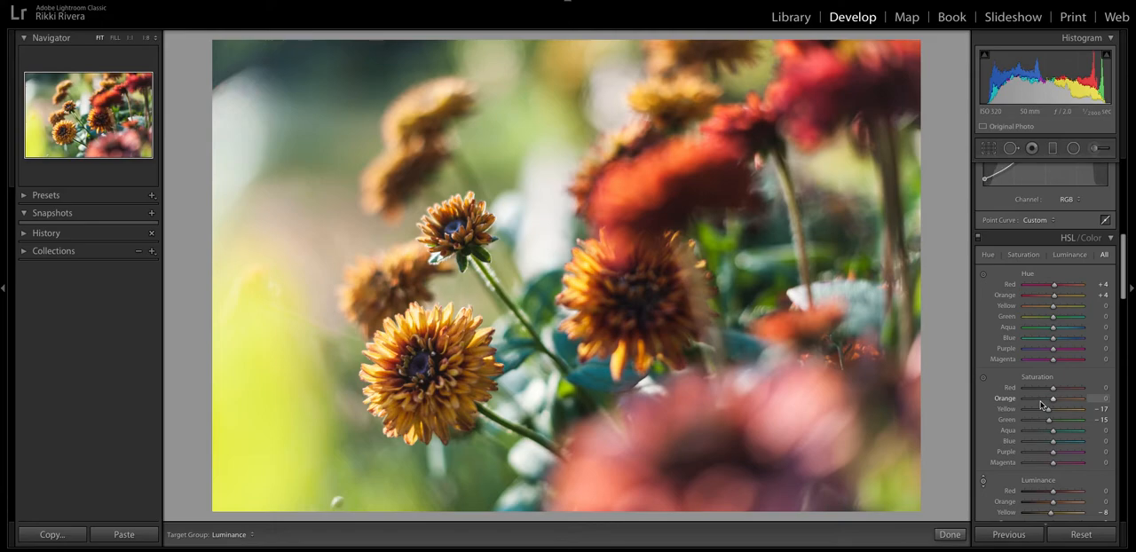
{"action": "scroll", "coordinate": [1042, 405], "scroll_direction": "up", "scroll_amount": 3}
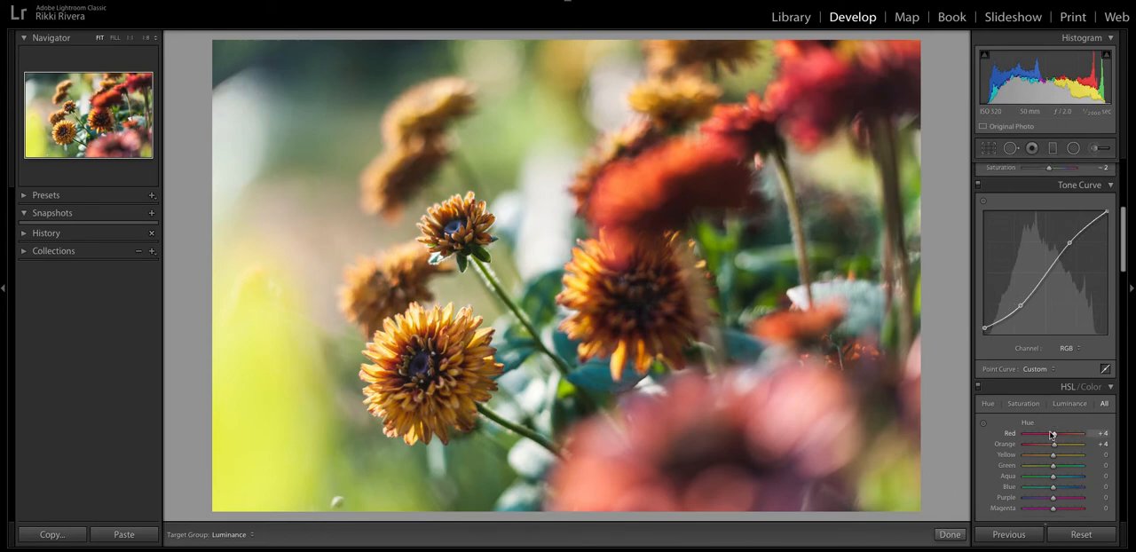
{"action": "scroll", "coordinate": [1054, 434], "scroll_direction": "down", "scroll_amount": 2}
{"action": "scroll", "coordinate": [1074, 414], "scroll_direction": "down", "scroll_amount": 1}
{"action": "scroll", "coordinate": [1073, 414], "scroll_direction": "down", "scroll_amount": 2}
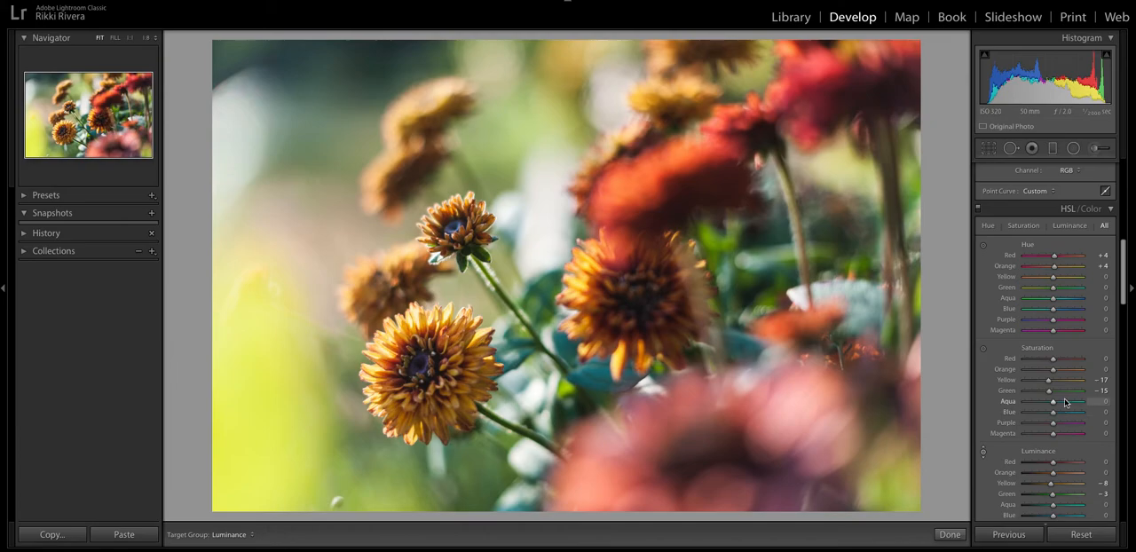
Set the tone curve's region values to Lights +17 and Darks +1.
{"action": "scroll", "coordinate": [1057, 386], "scroll_direction": "up", "scroll_amount": 5}
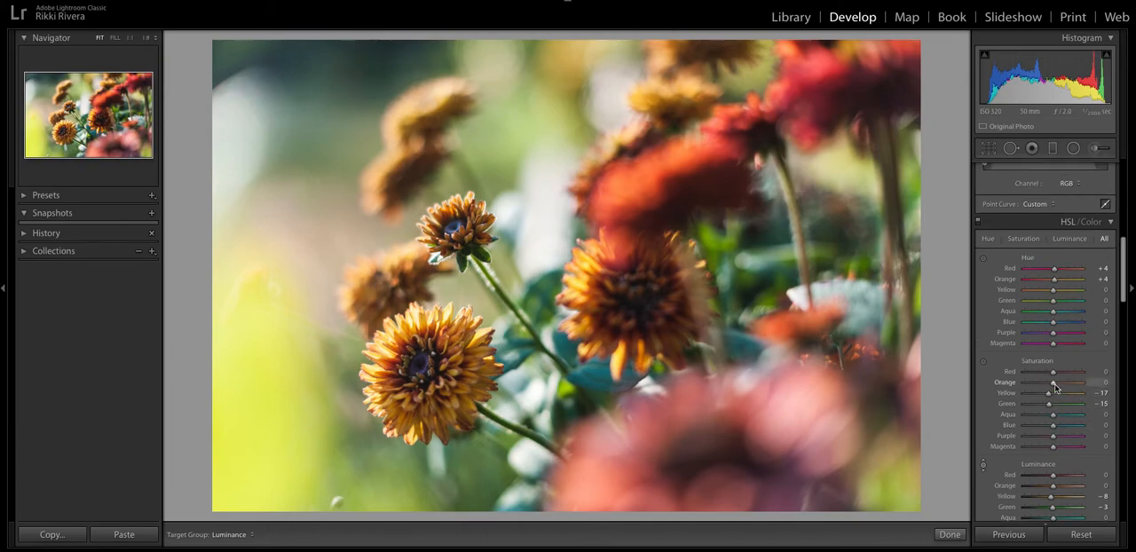
{"action": "scroll", "coordinate": [1055, 388], "scroll_direction": "up", "scroll_amount": 3}
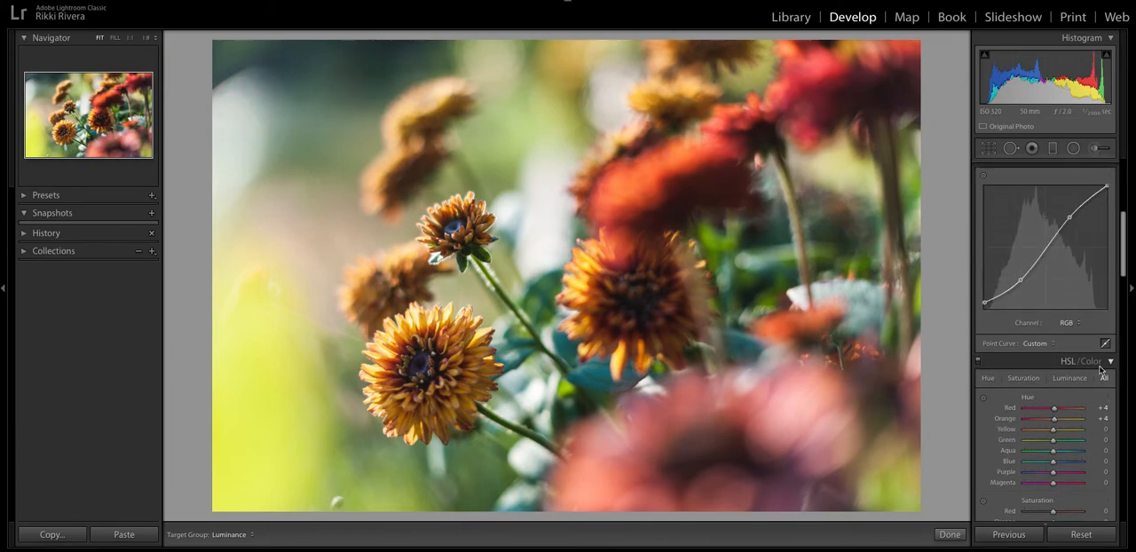
{"action": "left_click_drag", "start_coordinate": [1054, 356], "coordinate": [1057, 354]}
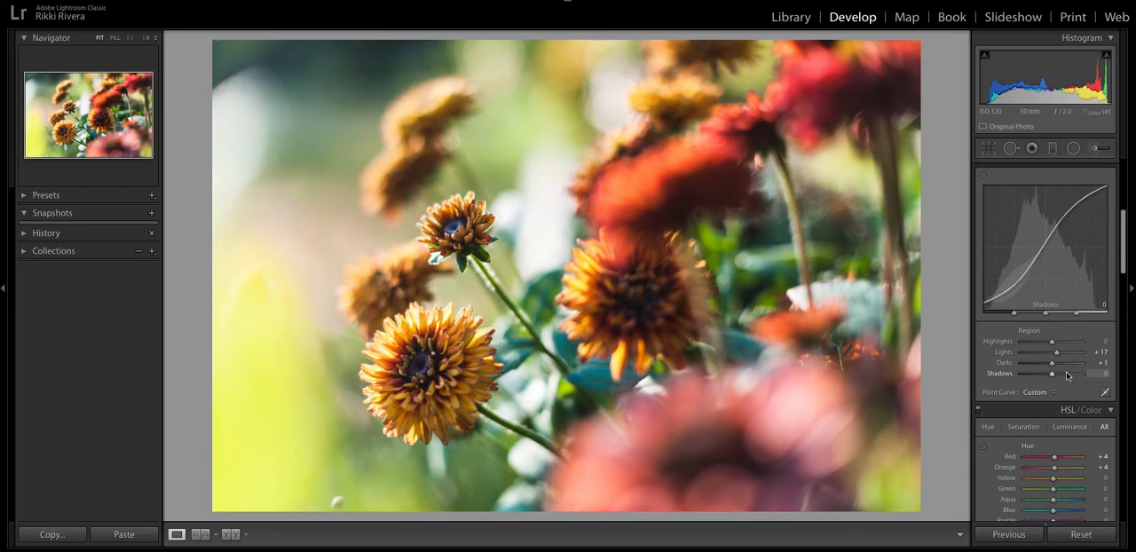
Refine the RGB point curve by adding a deep-shadow point, raising the upper point to about 79% and keeping the black point slightly lifted.
{"action": "left_click", "coordinate": [1105, 392]}
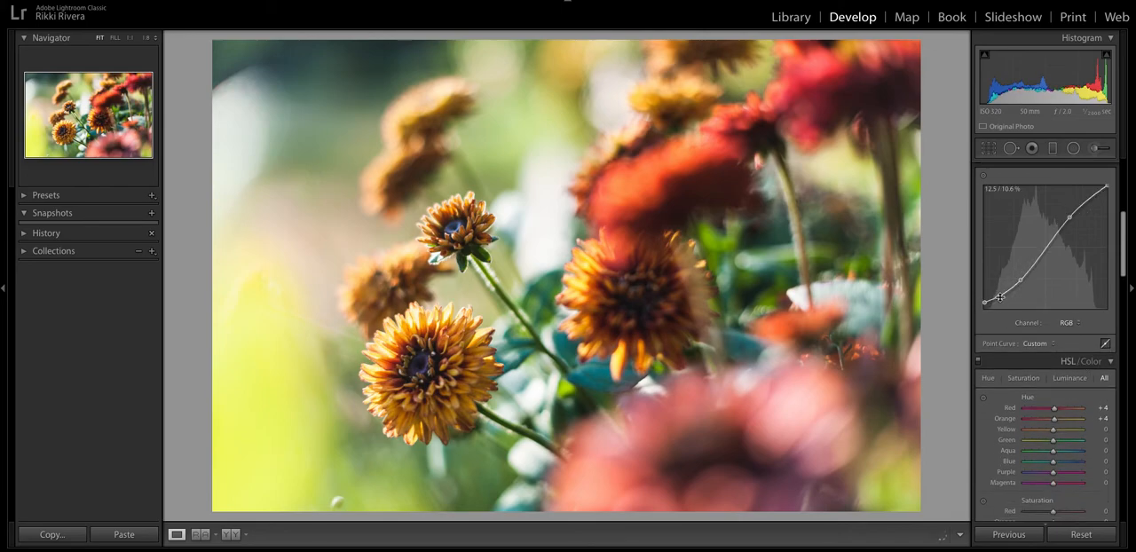
{"action": "left_click_drag", "start_coordinate": [1000, 298], "coordinate": [987, 298]}
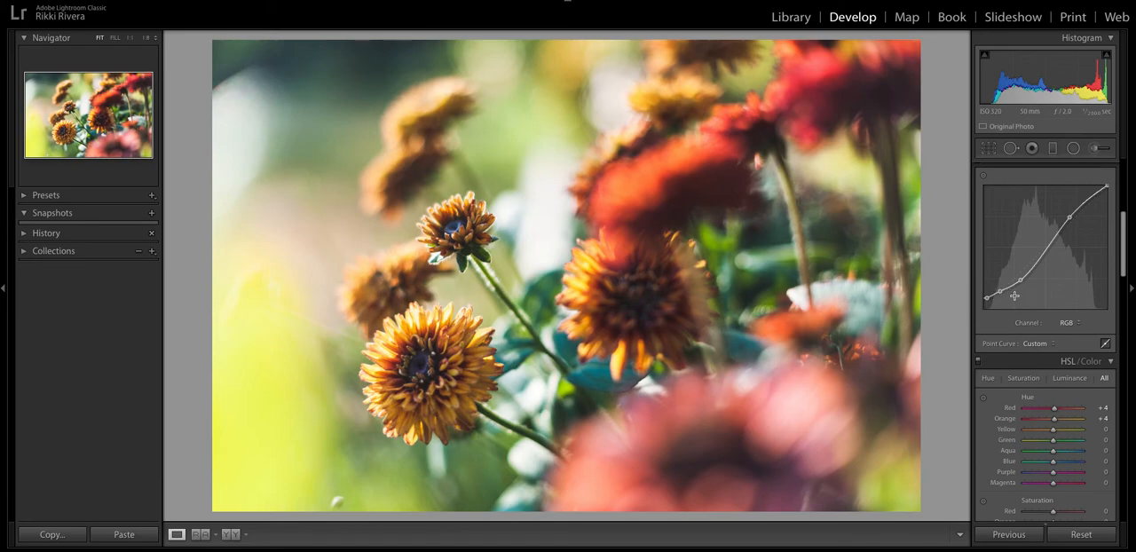
{"action": "left_click_drag", "start_coordinate": [1002, 290], "coordinate": [982, 308]}
{"action": "left_click_drag", "start_coordinate": [1070, 217], "coordinate": [1071, 213]}
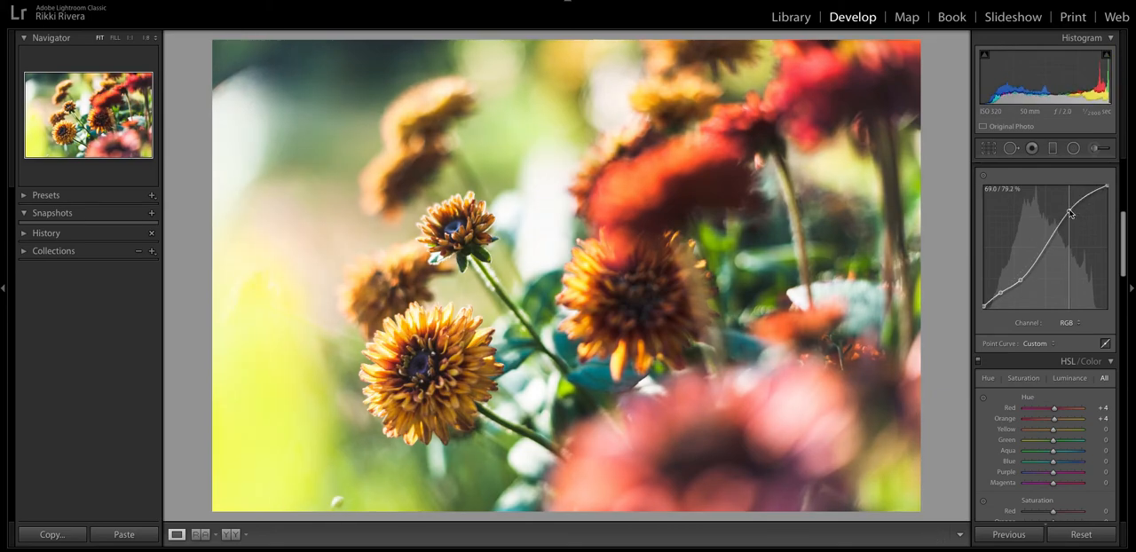
{"action": "left_click_drag", "start_coordinate": [1070, 212], "coordinate": [1071, 212]}
{"action": "left_click_drag", "start_coordinate": [983, 307], "coordinate": [983, 301]}
Set the tone curve's Lights region to +13.
{"action": "left_click", "coordinate": [1105, 343]}
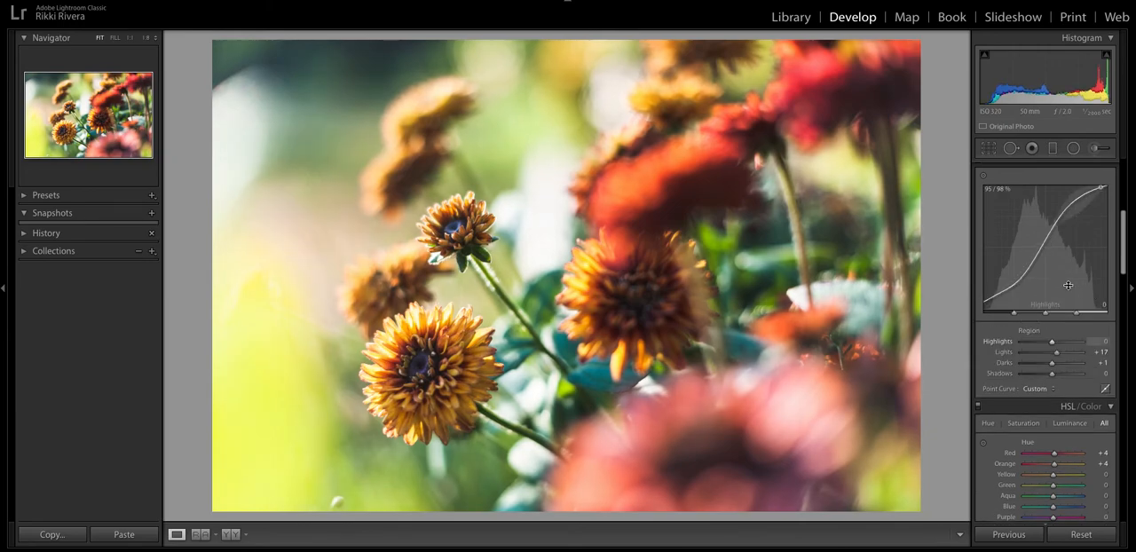
{"action": "left_click_drag", "start_coordinate": [1056, 353], "coordinate": [1059, 356]}
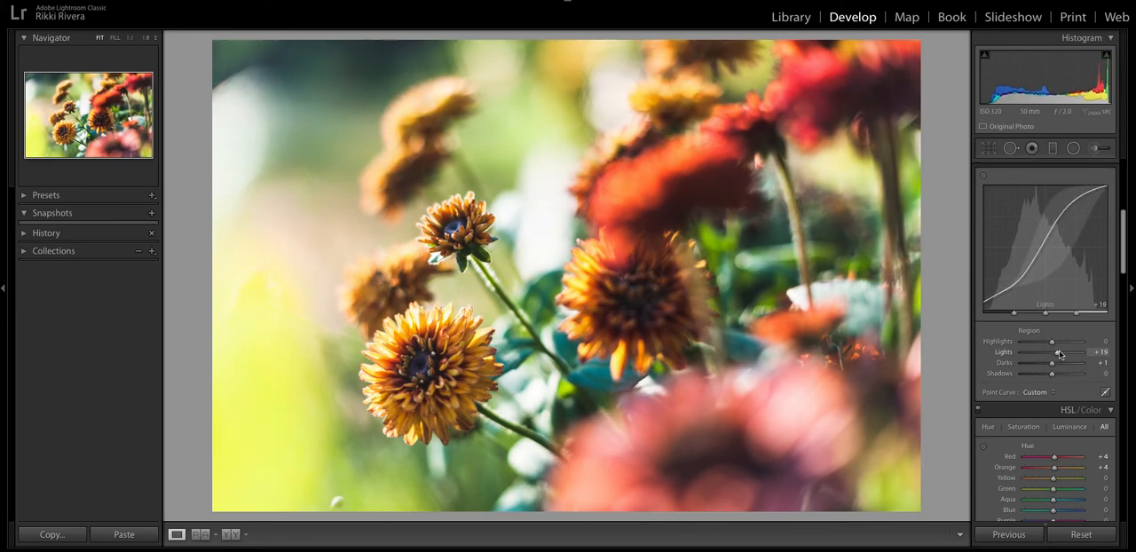
{"action": "left_click_drag", "start_coordinate": [1059, 354], "coordinate": [1055, 354]}
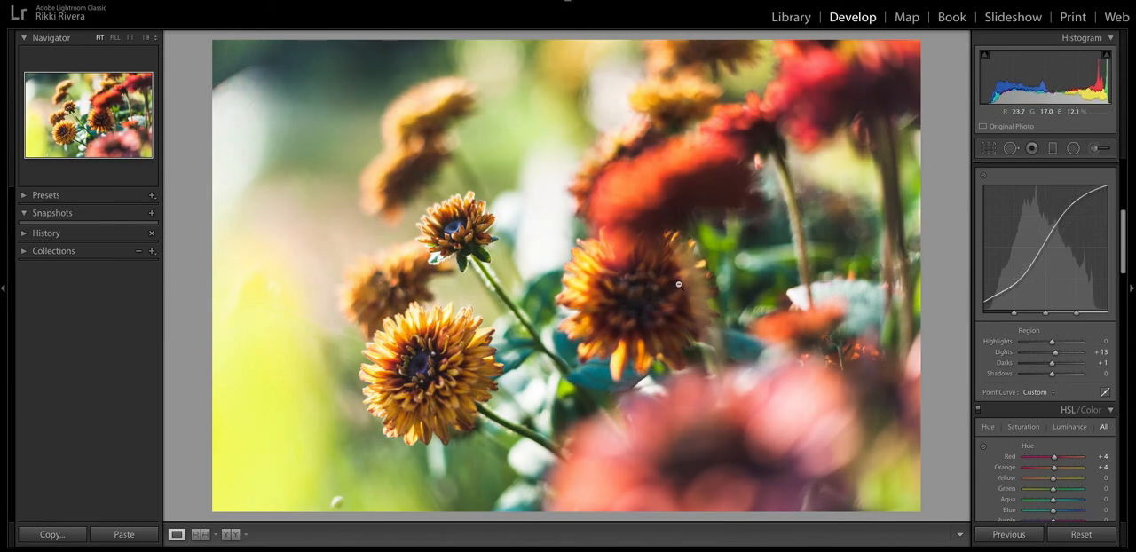